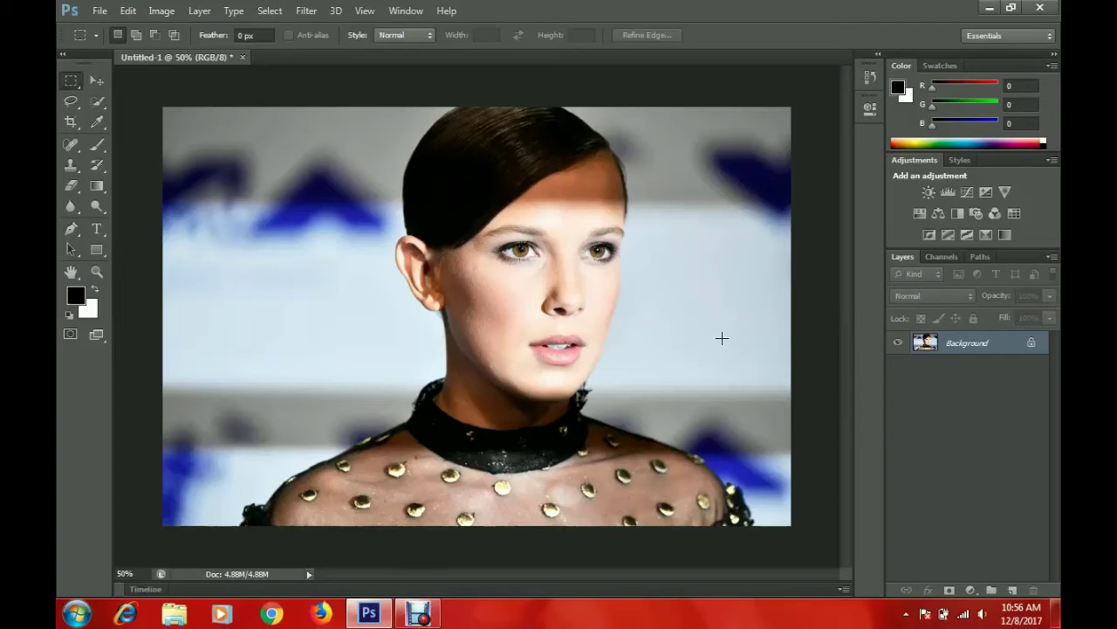
Duplicate the portrait Background layer
{"action": "left_click", "coordinate": [128, 10]}
{"action": "mouse_move", "coordinate": [154, 577]}
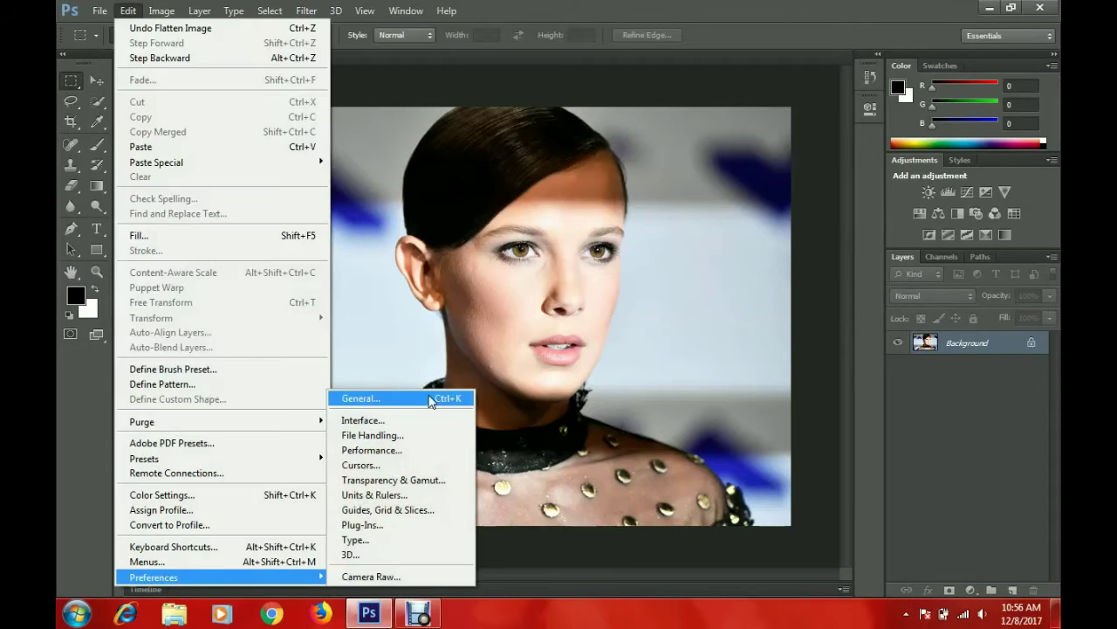
{"action": "left_click", "coordinate": [432, 401]}
{"action": "key", "text": "Return"}
{"action": "right_click", "coordinate": [968, 342]}
{"action": "left_click", "coordinate": [933, 366]}
{"action": "key", "text": "Return"}
Select both irises with elliptical marquee selections added together
{"action": "right_click", "coordinate": [71, 80]}
{"action": "left_click", "coordinate": [122, 99]}
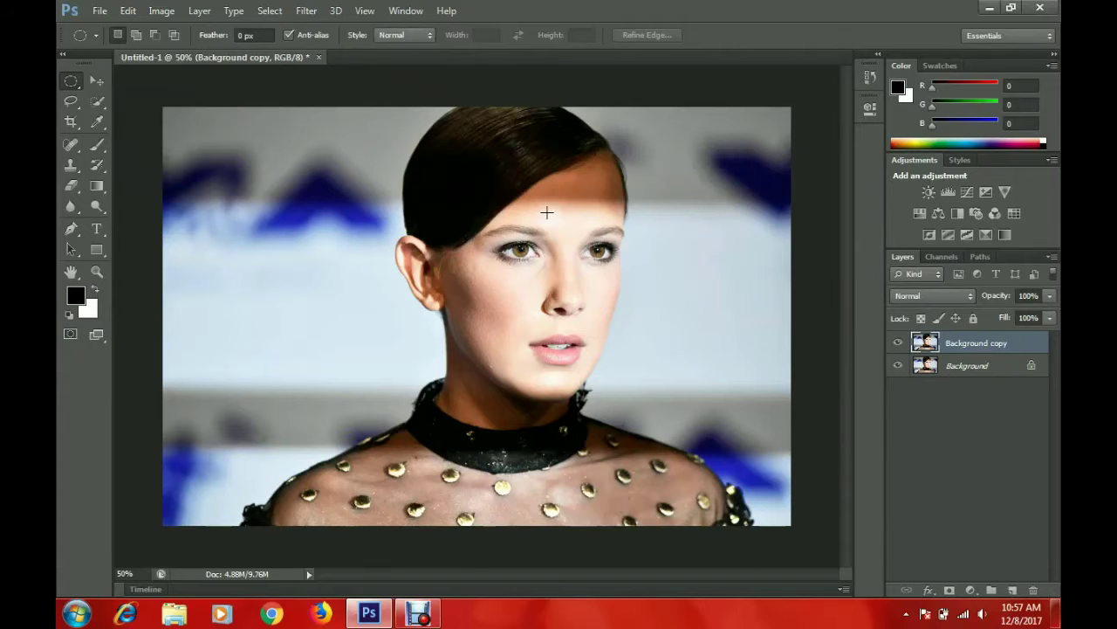
{"action": "scroll", "coordinate": [367, 233], "scroll_direction": "up", "scroll_amount": 5}
{"action": "left_click_drag", "start_coordinate": [368, 233], "coordinate": [448, 295]}
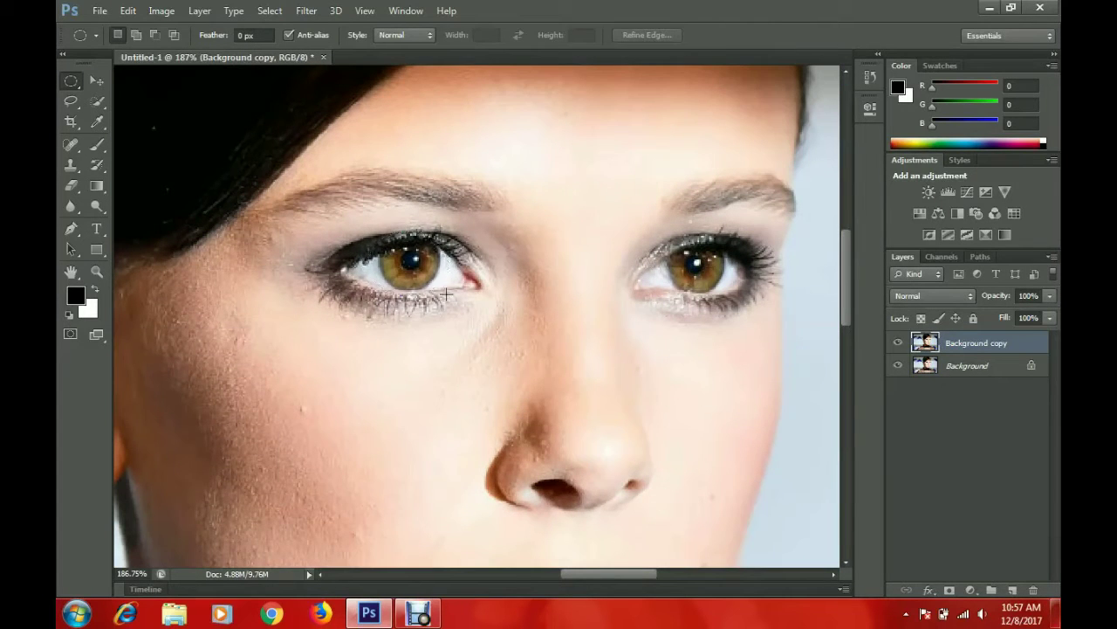
{"action": "left_click", "coordinate": [135, 35]}
{"action": "left_click_drag", "start_coordinate": [748, 317], "coordinate": [704, 288]}
{"action": "scroll", "coordinate": [305, 120], "scroll_direction": "down", "scroll_amount": 3}
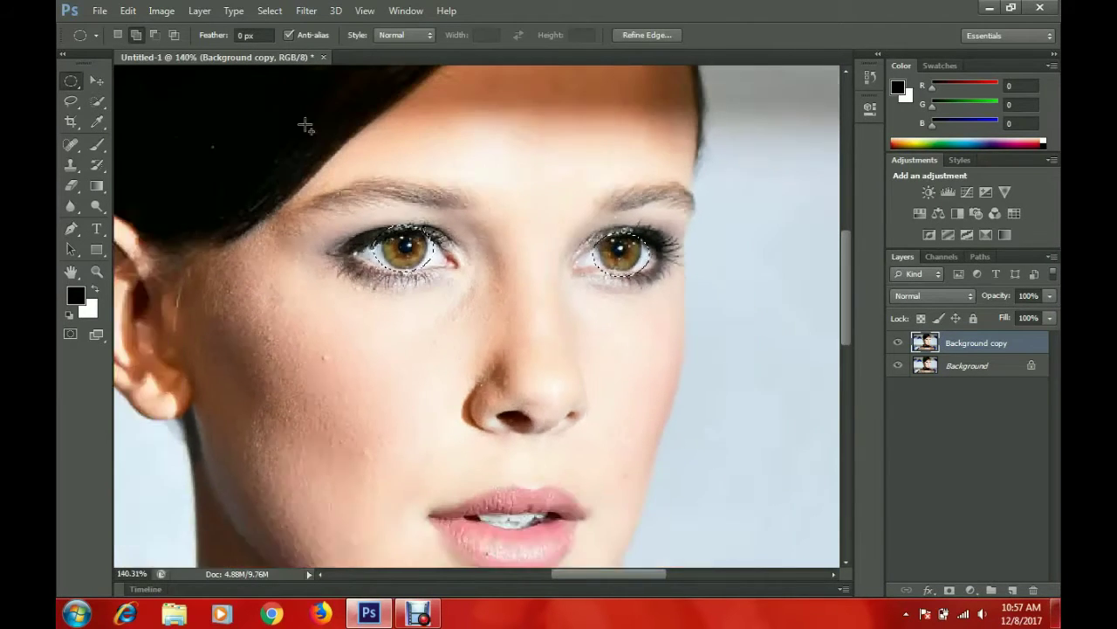
Brighten the selected irises with Brightness/Contrast brightness 41
{"action": "left_click", "coordinate": [162, 11]}
{"action": "left_click", "coordinate": [367, 53]}
{"action": "mouse_move", "coordinate": [793, 186]}
{"action": "left_mouse_down"}
{"action": "mouse_move", "coordinate": [814, 188]}
{"action": "mouse_move", "coordinate": [707, 234]}
{"action": "left_mouse_up"}
{"action": "left_click", "coordinate": [918, 171]}
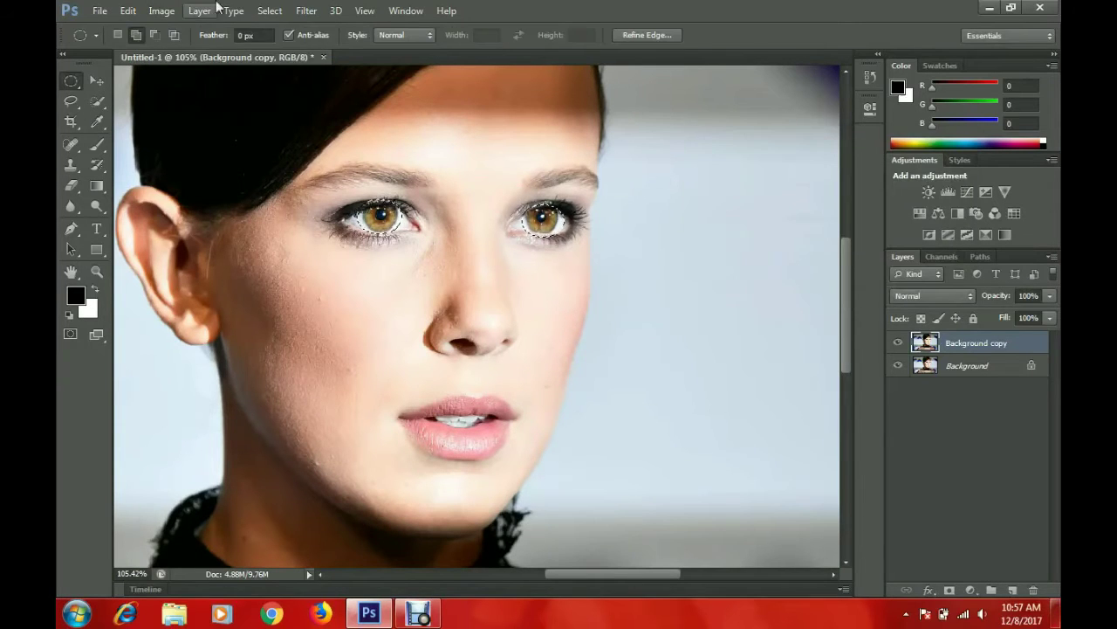
In Hue/Saturation, try a hue shift limited to the Cyans range
{"action": "left_click", "coordinate": [161, 10]}
{"action": "left_click", "coordinate": [366, 130]}
{"action": "left_click_drag", "start_coordinate": [886, 92], "coordinate": [878, 105]}
{"action": "left_click", "coordinate": [702, 164]}
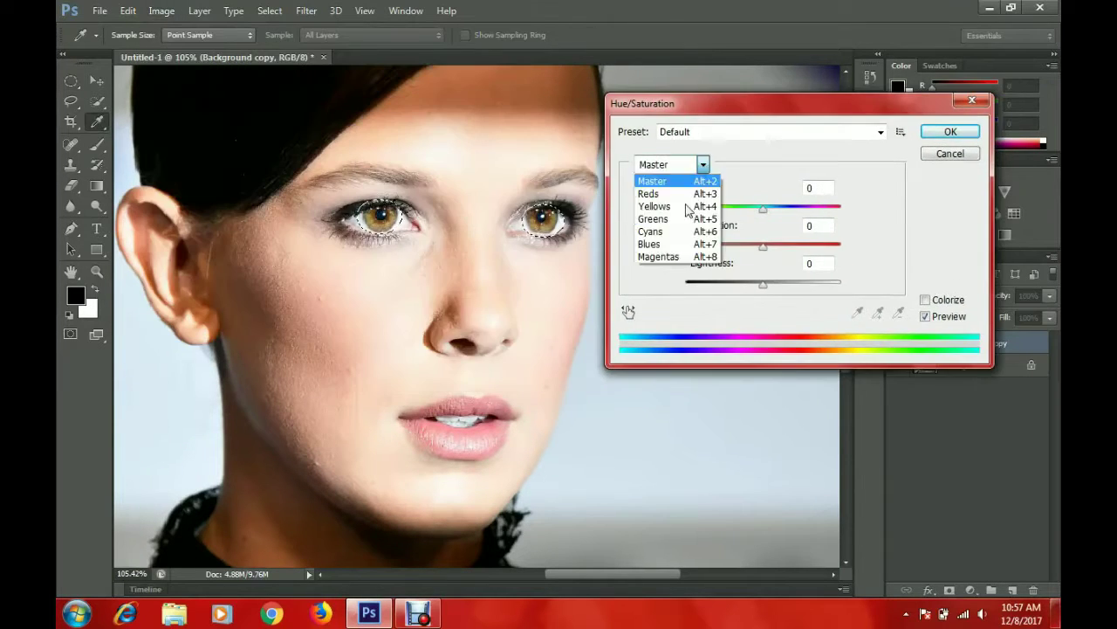
{"action": "left_click", "coordinate": [711, 232]}
{"action": "left_click", "coordinate": [780, 205]}
{"action": "left_click", "coordinate": [702, 164]}
{"action": "left_click", "coordinate": [690, 131]}
Reset Hue/Saturation to the Master range and apply Hue -180 to turn the eyes blue
{"action": "left_click", "coordinate": [689, 131]}
{"action": "left_click", "coordinate": [675, 168]}
{"action": "left_click", "coordinate": [674, 166]}
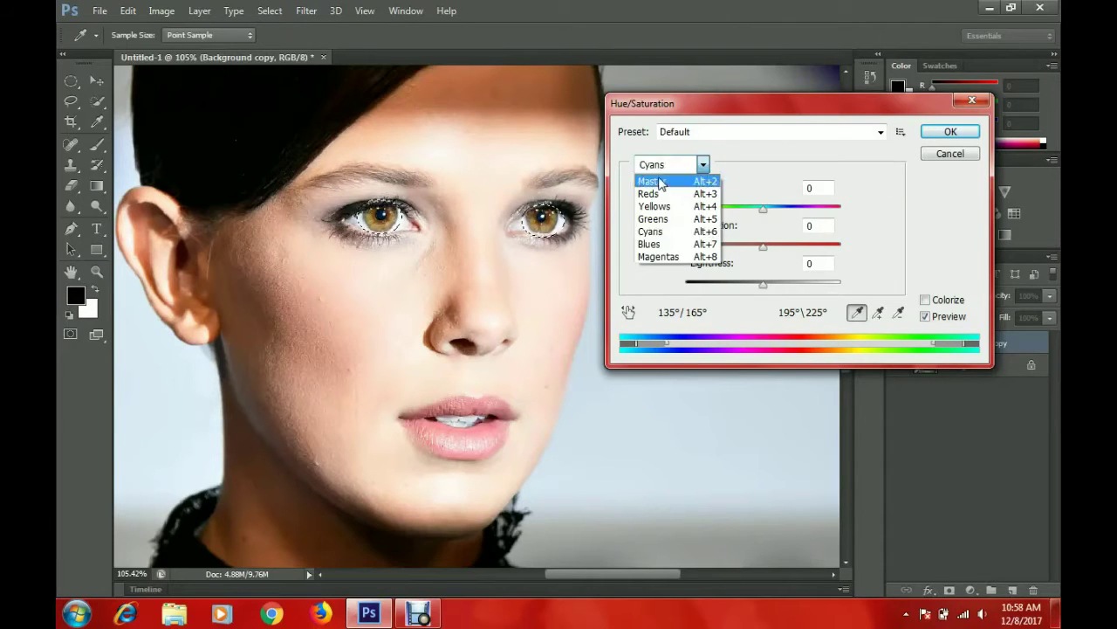
{"action": "left_click", "coordinate": [677, 180]}
{"action": "type", "text": "-180"}
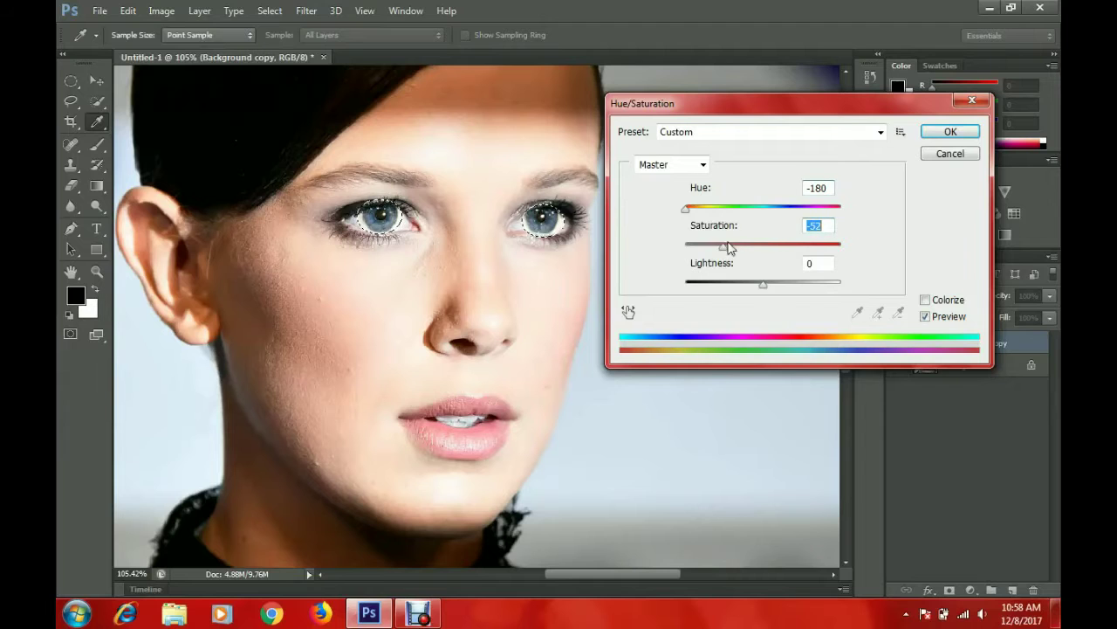
{"action": "left_click", "coordinate": [950, 154]}
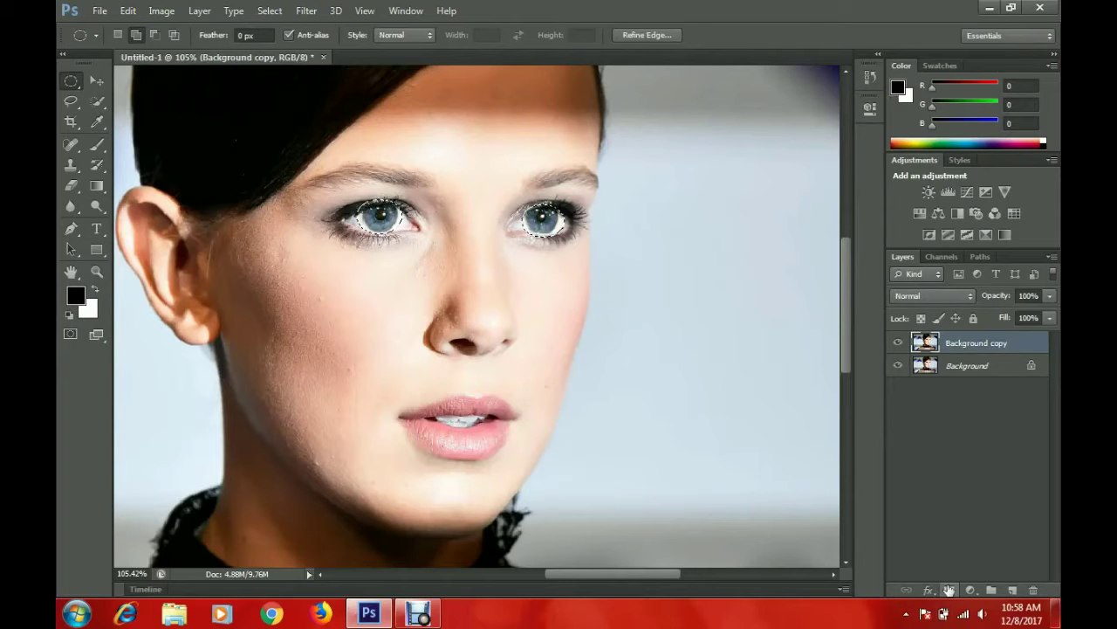
Add a hide-all mask to the copy and paint the irises white to reveal the blue
{"action": "left_click", "coordinate": [949, 590], "text": "alt"}
{"action": "key", "text": "e"}
{"action": "key", "text": "x"}
{"action": "scroll", "coordinate": [336, 208], "scroll_direction": "up", "scroll_amount": 3, "text": "alt"}
{"action": "scroll", "coordinate": [336, 208], "scroll_direction": "up", "scroll_amount": 1, "text": "alt"}
{"action": "right_click", "coordinate": [385, 216]}
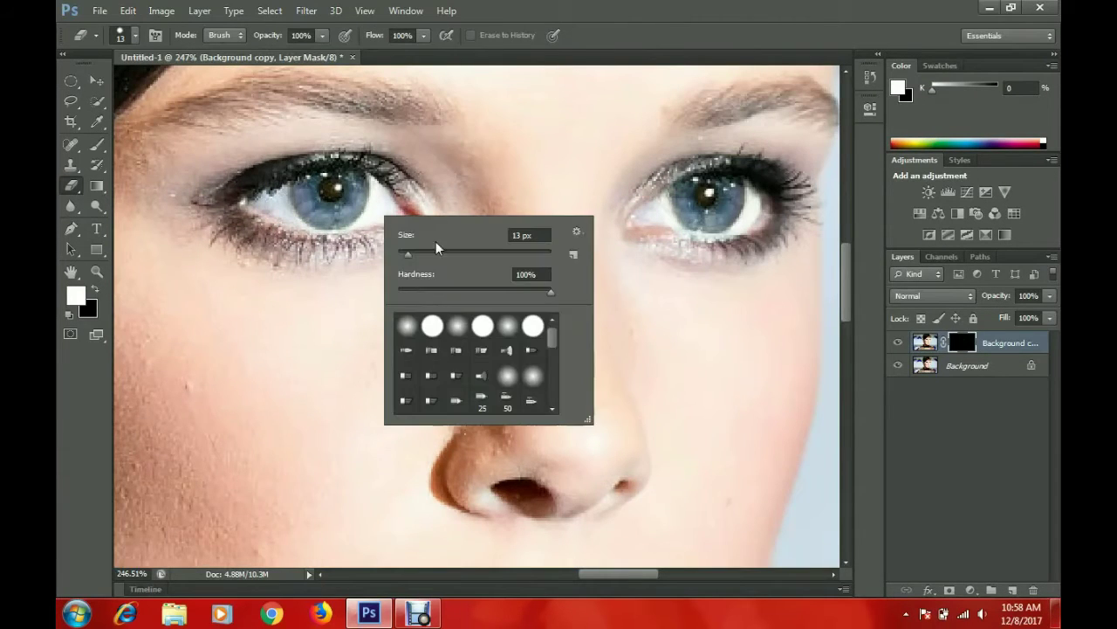
{"action": "key", "text": "Return"}
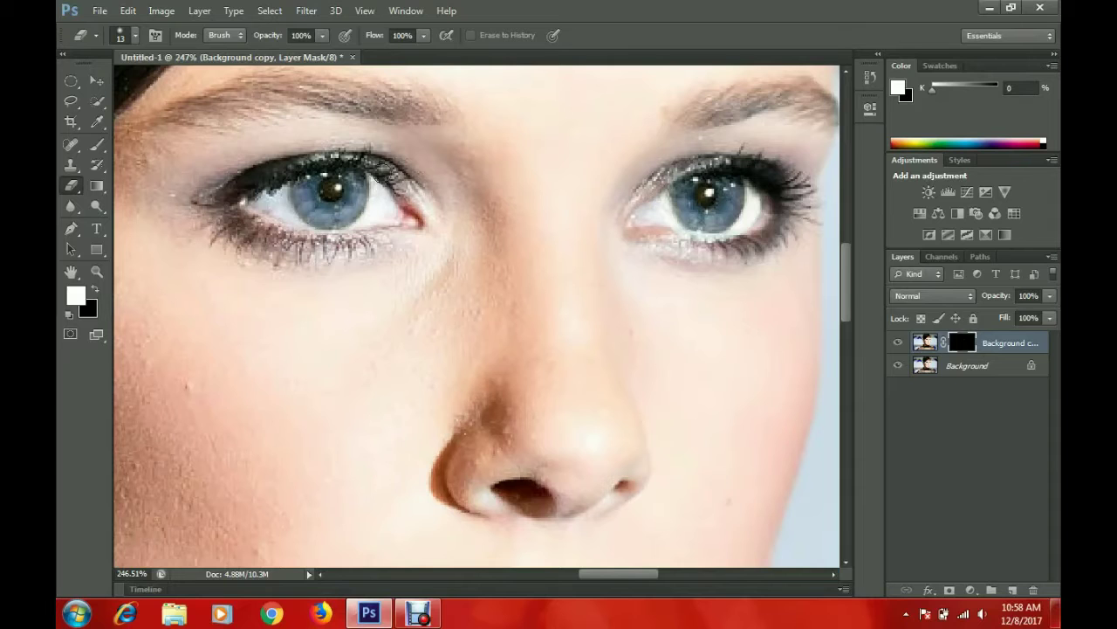
{"action": "scroll", "coordinate": [537, 301], "scroll_direction": "up", "scroll_amount": 2, "text": "alt"}
{"action": "scroll", "coordinate": [537, 301], "scroll_direction": "up", "scroll_amount": 2, "text": "alt"}
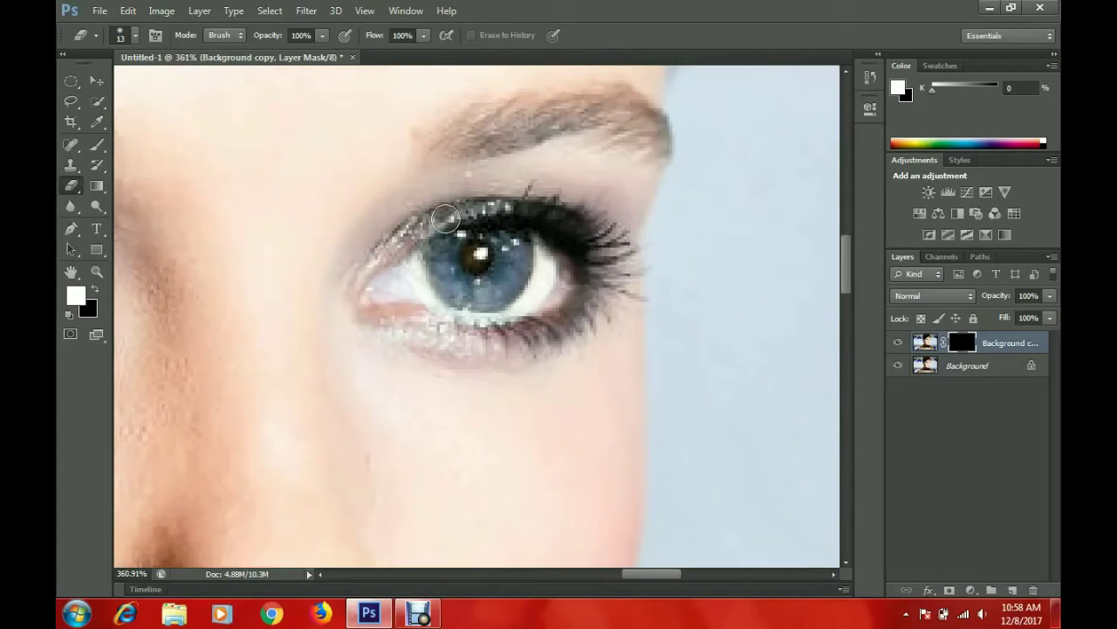
{"action": "scroll", "coordinate": [507, 292], "scroll_direction": "down", "scroll_amount": 6, "text": "alt"}
{"action": "scroll", "coordinate": [436, 280], "scroll_direction": "up", "scroll_amount": 6, "text": "alt"}
{"action": "key", "text": "b"}
{"action": "scroll", "coordinate": [411, 262], "scroll_direction": "down", "scroll_amount": 5, "text": "alt"}
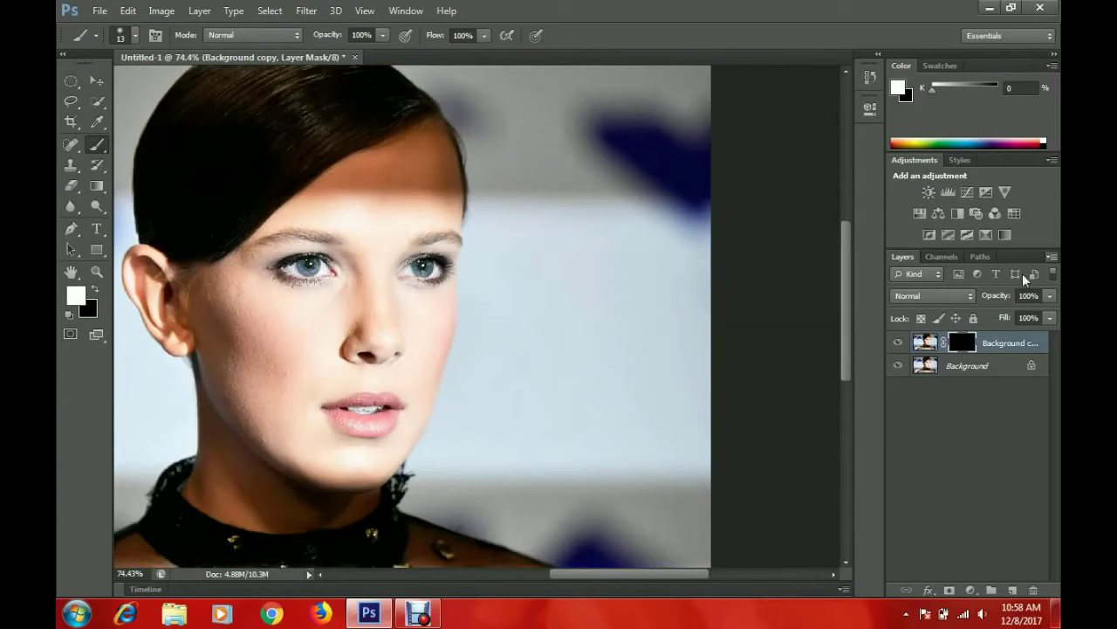
Paint white 6 px strokes on the eyes on a new Layer 1 set to Overlay
{"action": "left_click", "coordinate": [925, 342]}
{"action": "left_click", "coordinate": [1012, 590]}
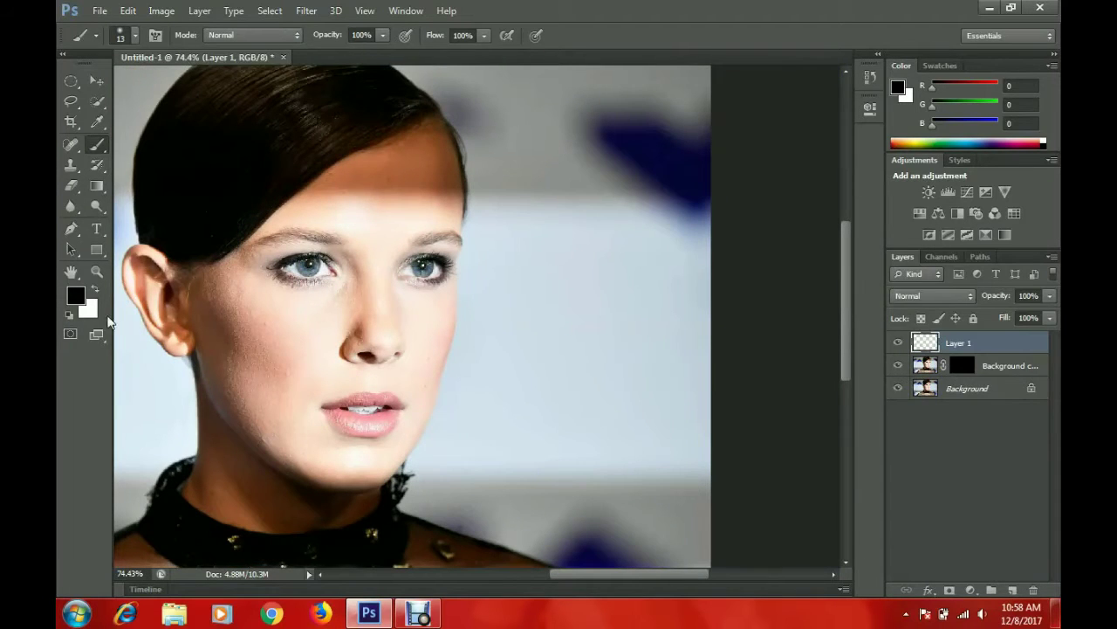
{"action": "scroll", "coordinate": [366, 239], "scroll_direction": "up", "scroll_amount": 3, "text": "alt"}
{"action": "scroll", "coordinate": [367, 239], "scroll_direction": "up", "scroll_amount": 5, "text": "alt"}
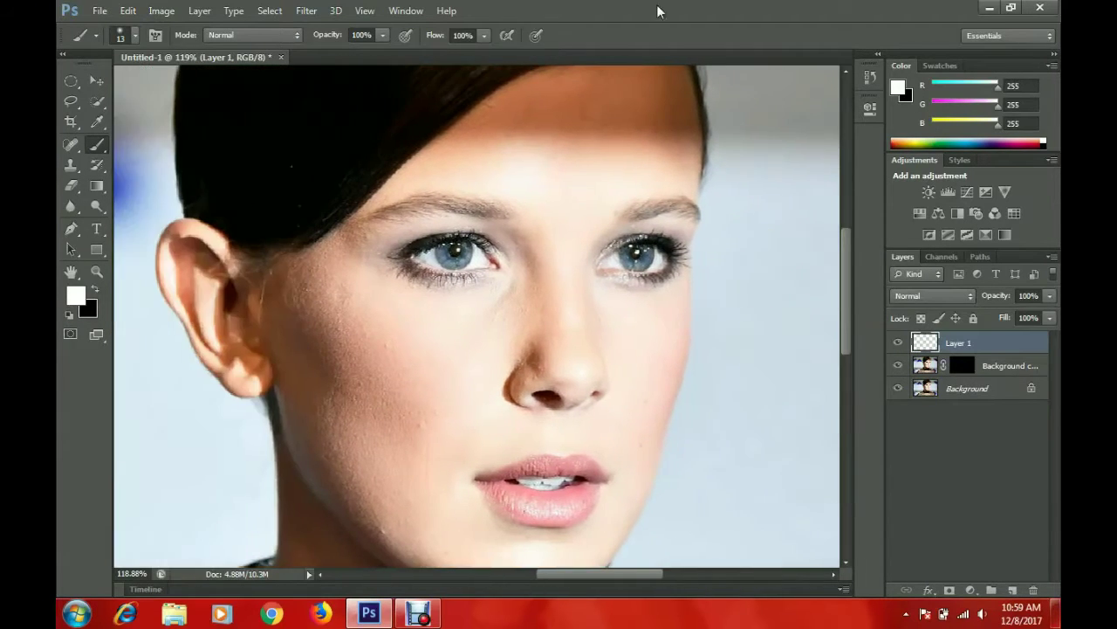
{"action": "right_click", "coordinate": [526, 298]}
{"action": "key", "text": "Return"}
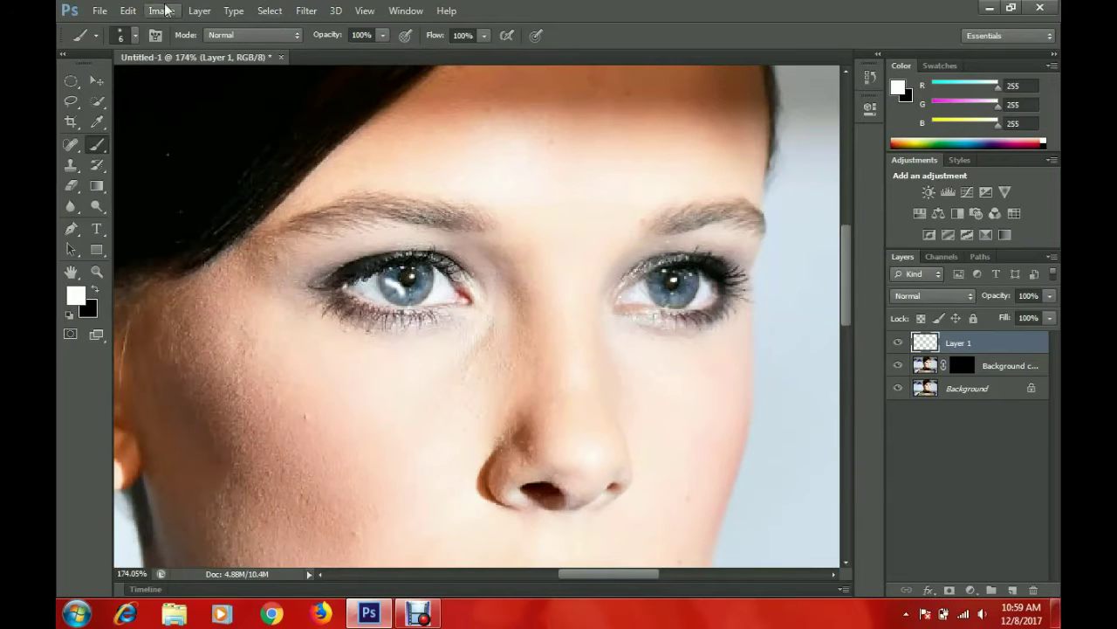
{"action": "scroll", "coordinate": [406, 231], "scroll_direction": "up", "scroll_amount": 3, "text": "alt"}
{"action": "scroll", "coordinate": [764, 243], "scroll_direction": "down", "scroll_amount": 2, "text": "alt"}
{"action": "scroll", "coordinate": [764, 243], "scroll_direction": "up", "scroll_amount": 3, "text": "alt"}
{"action": "scroll", "coordinate": [429, 474], "scroll_direction": "down", "scroll_amount": 4, "text": "alt"}
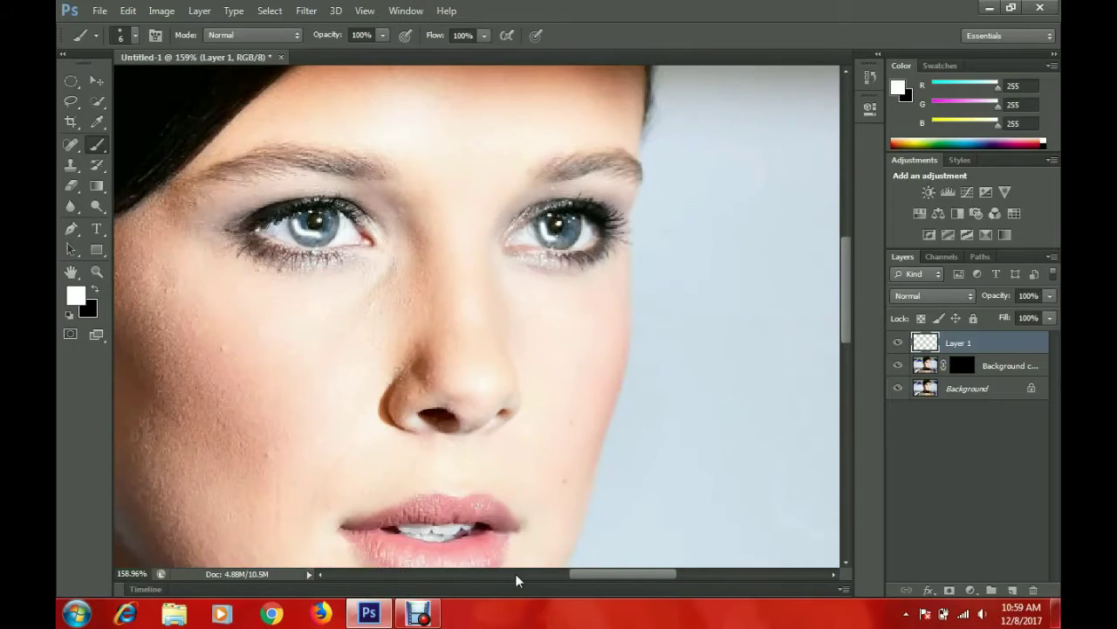
{"action": "scroll", "coordinate": [515, 573], "scroll_direction": "left", "scroll_amount": 2}
{"action": "left_click", "coordinate": [932, 296]}
{"action": "left_click", "coordinate": [908, 194]}
Smudge the white strokes into the irises and set Layer 1 opacity to 75%
{"action": "left_click", "coordinate": [71, 207]}
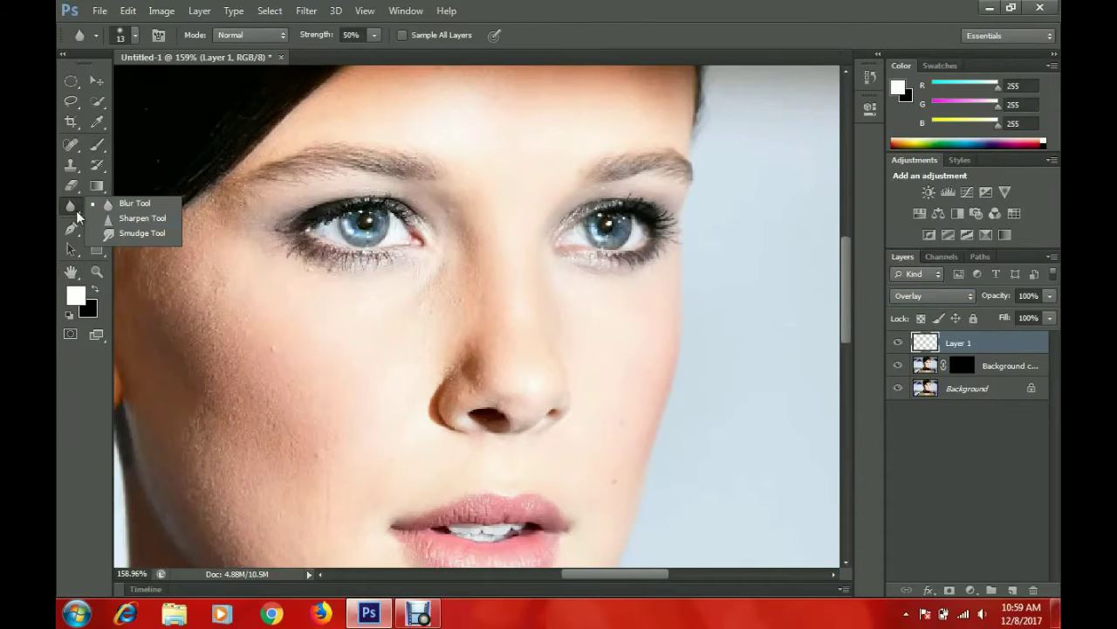
{"action": "right_click", "coordinate": [74, 216]}
{"action": "left_click", "coordinate": [131, 246]}
{"action": "scroll", "coordinate": [380, 246], "scroll_direction": "up", "scroll_amount": 2, "text": "alt"}
{"action": "right_click", "coordinate": [398, 238]}
{"action": "key", "text": "Escape"}
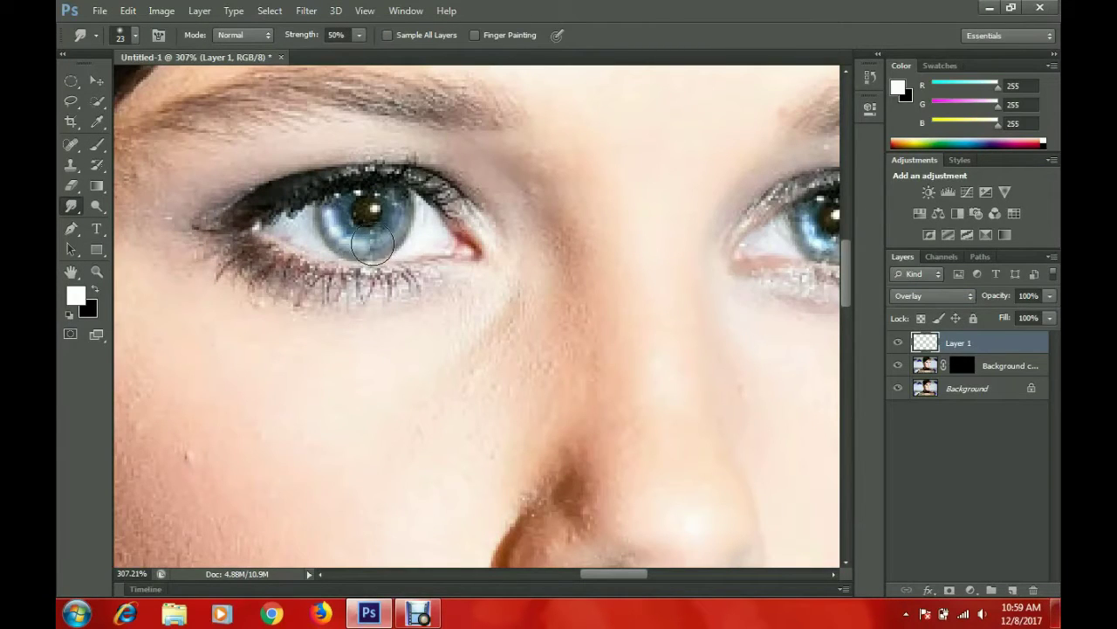
{"action": "scroll", "coordinate": [606, 253], "scroll_direction": "down", "scroll_amount": 1, "text": "alt"}
{"action": "scroll", "coordinate": [597, 236], "scroll_direction": "up", "scroll_amount": 1, "text": "alt"}
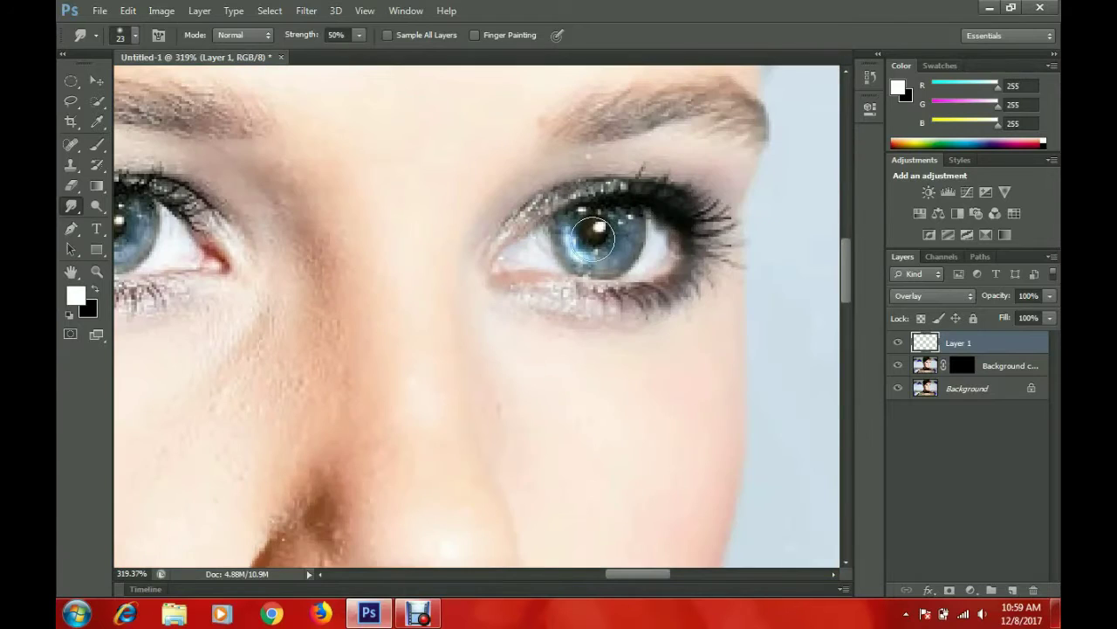
{"action": "key", "text": "ctrl+0"}
{"action": "left_click", "coordinate": [1050, 296]}
{"action": "left_click_drag", "start_coordinate": [1050, 316], "coordinate": [1031, 318]}
Flatten the image, add a new layer, and start a Pen path on the left eyebrow
{"action": "right_click", "coordinate": [996, 397]}
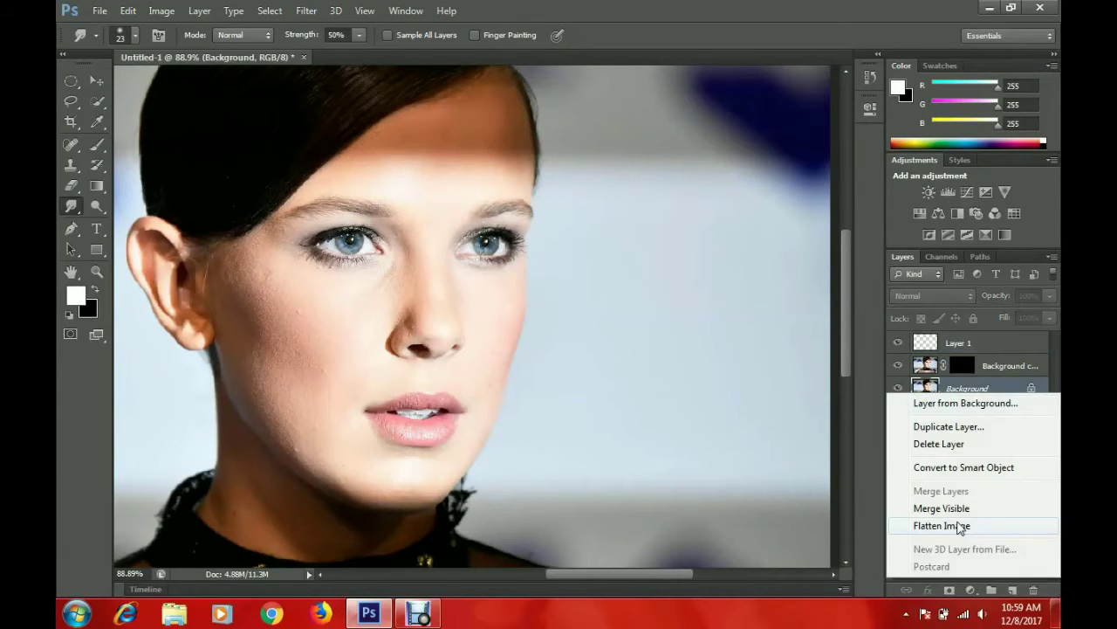
{"action": "left_click", "coordinate": [942, 527]}
{"action": "left_click", "coordinate": [1013, 590]}
{"action": "left_click", "coordinate": [71, 228]}
{"action": "left_click_drag", "start_coordinate": [342, 216], "coordinate": [563, 213]}
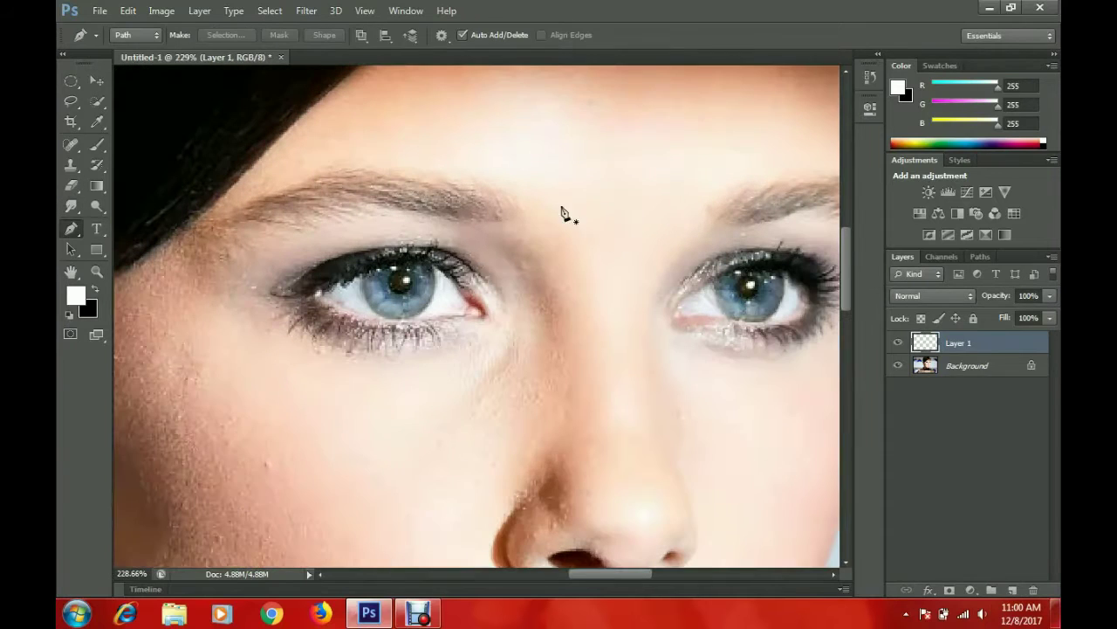
{"action": "left_click", "coordinate": [515, 222]}
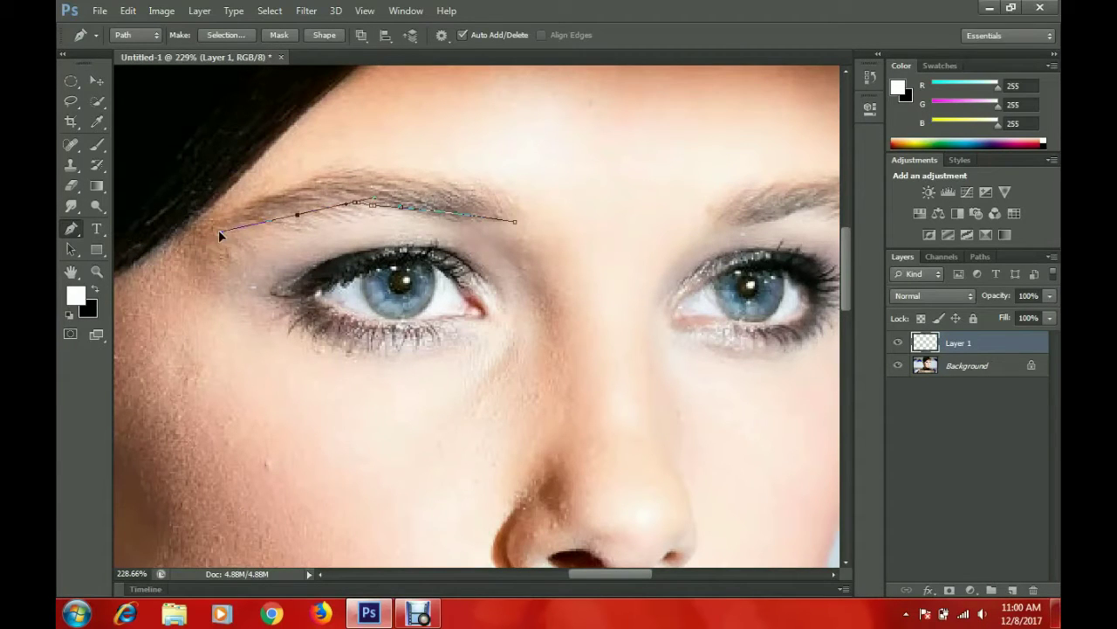
{"action": "right_click", "coordinate": [283, 192]}
{"action": "left_click", "coordinate": [305, 217]}
Trace the left brow with the Pen, fill it light brown (c29582), and delete the path
{"action": "left_click", "coordinate": [509, 182]}
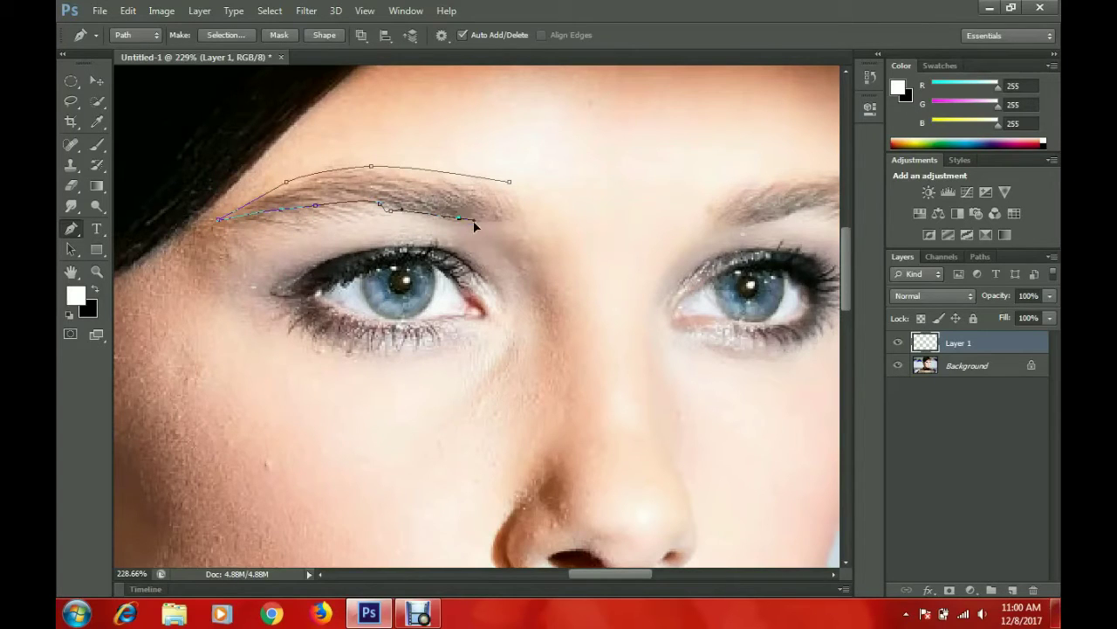
{"action": "right_click", "coordinate": [516, 188]}
{"action": "left_click", "coordinate": [548, 285]}
{"action": "left_click", "coordinate": [569, 159]}
{"action": "left_click", "coordinate": [572, 200]}
{"action": "left_click", "coordinate": [330, 216]}
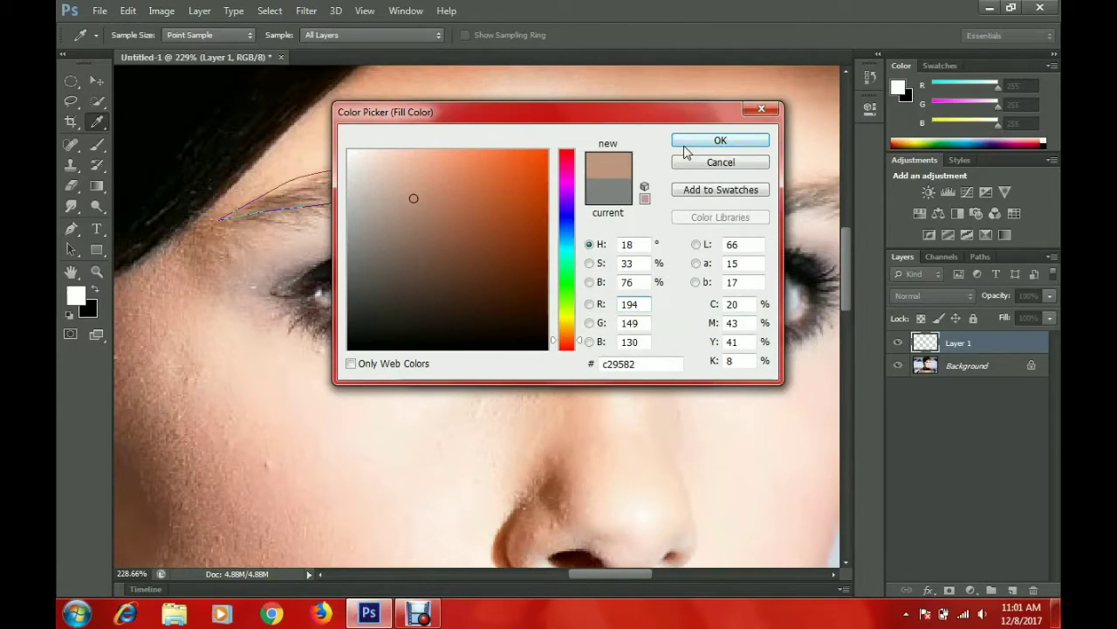
{"action": "left_click", "coordinate": [720, 139]}
{"action": "left_click", "coordinate": [664, 149]}
{"action": "right_click", "coordinate": [474, 211]}
{"action": "left_click", "coordinate": [489, 236]}
{"action": "left_click", "coordinate": [70, 185]}
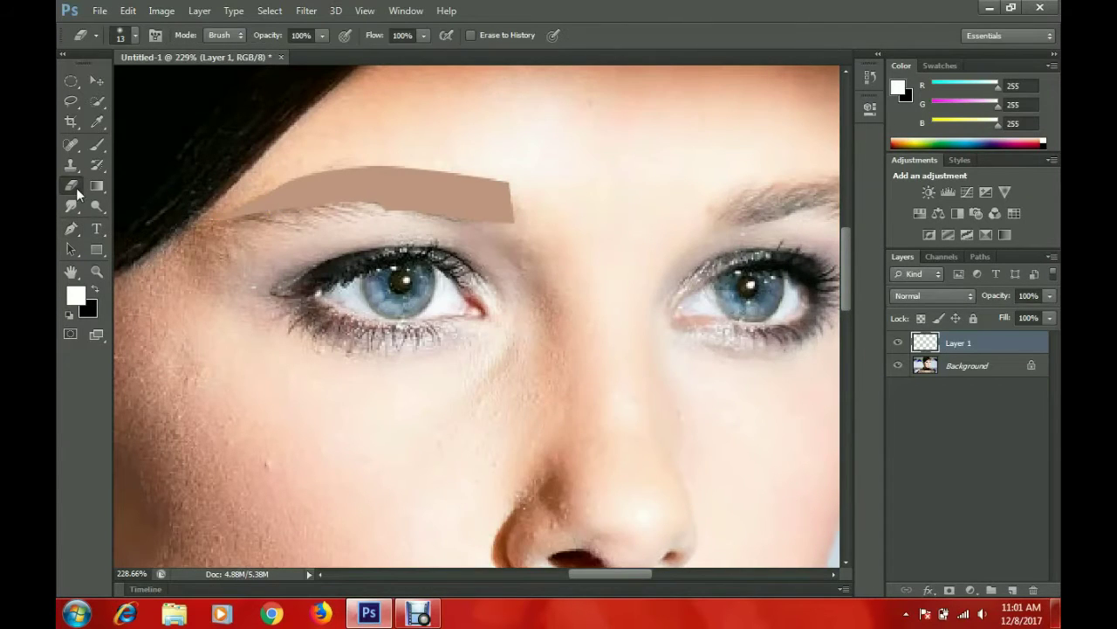
{"action": "scroll", "coordinate": [436, 236], "scroll_direction": "up", "scroll_amount": 3}
Set the brow layer's blend mode to Multiply
{"action": "scroll", "coordinate": [342, 204], "scroll_direction": "down", "scroll_amount": 3}
{"action": "left_click", "coordinate": [932, 295]}
{"action": "left_click", "coordinate": [912, 57]}
{"action": "left_click", "coordinate": [71, 206]}
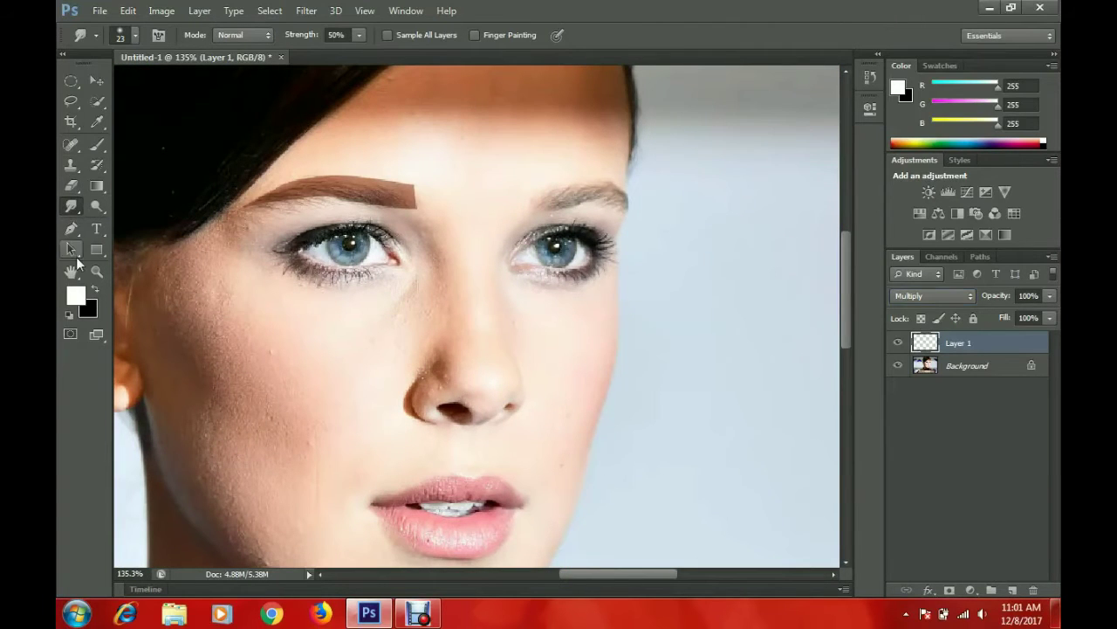
Trace the right eyebrow with the Pen, fill it brown, and delete the path
{"action": "left_click", "coordinate": [71, 228]}
{"action": "scroll", "coordinate": [599, 212], "scroll_direction": "up", "scroll_amount": 2}
{"action": "scroll", "coordinate": [428, 181], "scroll_direction": "up", "scroll_amount": 2}
{"action": "left_click", "coordinate": [426, 167]}
{"action": "scroll", "coordinate": [425, 231], "scroll_direction": "down", "scroll_amount": 2}
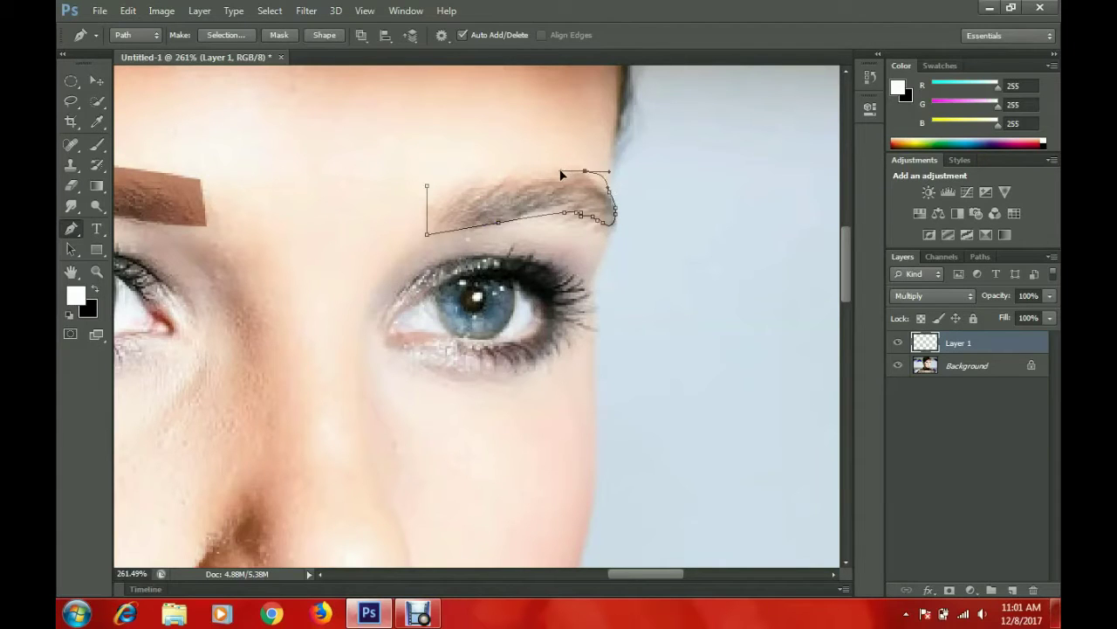
{"action": "right_click", "coordinate": [429, 190]}
{"action": "left_click", "coordinate": [498, 288]}
{"action": "key", "text": "Return"}
{"action": "right_click", "coordinate": [434, 185]}
{"action": "left_click", "coordinate": [460, 210]}
Erase the edges of the brow shapes with the Eraser
{"action": "scroll", "coordinate": [399, 237], "scroll_direction": "down", "scroll_amount": 1}
{"action": "key", "text": "e"}
{"action": "scroll", "coordinate": [568, 183], "scroll_direction": "up", "scroll_amount": 2}
{"action": "scroll", "coordinate": [523, 179], "scroll_direction": "up", "scroll_amount": 1}
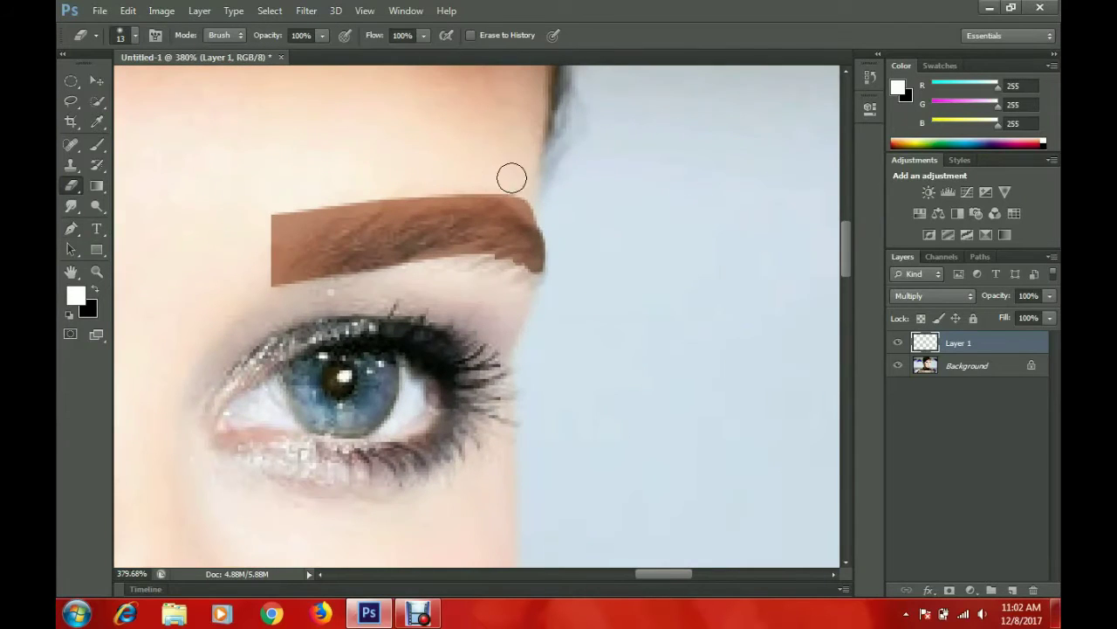
{"action": "scroll", "coordinate": [549, 218], "scroll_direction": "down", "scroll_amount": 3}
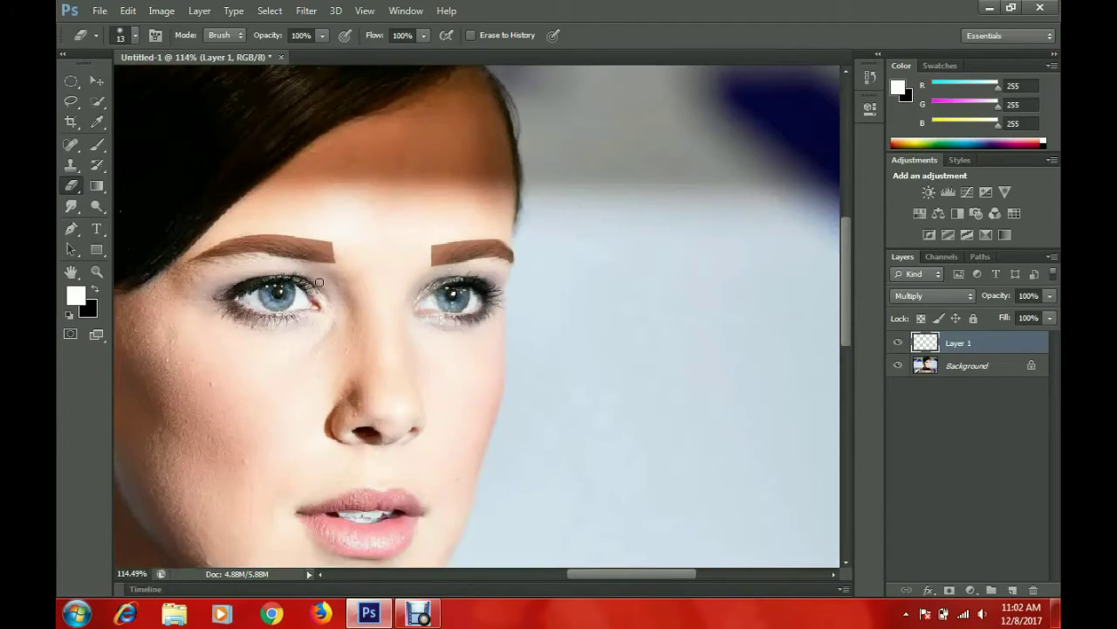
{"action": "scroll", "coordinate": [549, 218], "scroll_direction": "down", "scroll_amount": 2}
{"action": "left_click", "coordinate": [161, 11]}
Lower the brows' saturation to -37 with Hue/Saturation
{"action": "left_click", "coordinate": [376, 132]}
{"action": "left_click_drag", "start_coordinate": [705, 250], "coordinate": [728, 254]}
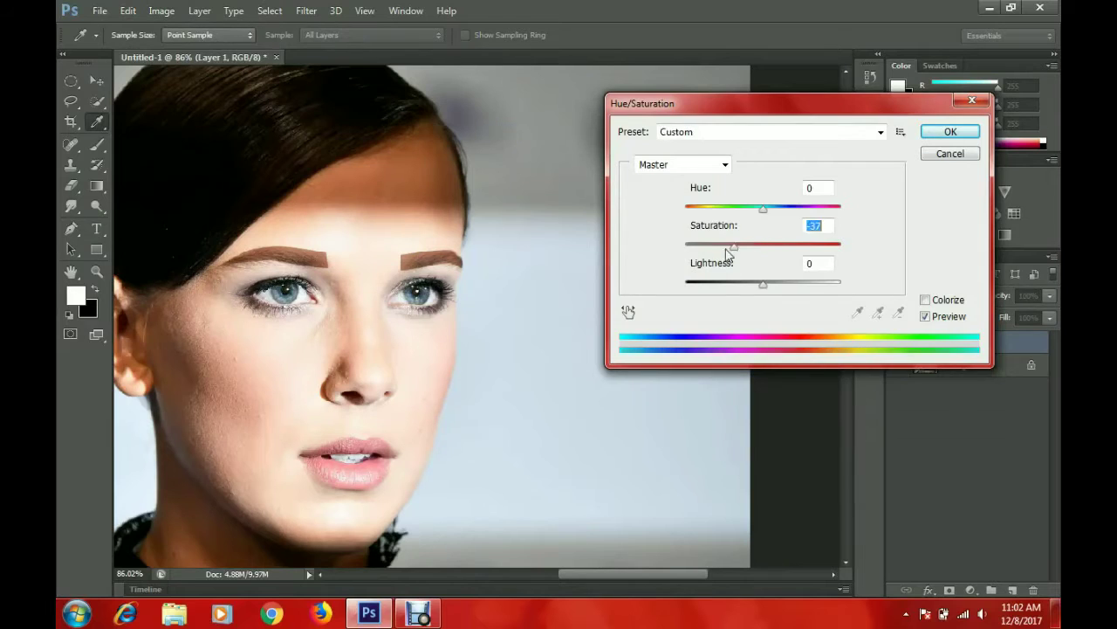
{"action": "key", "text": "Return"}
{"action": "key", "text": "p"}
Set up the Eraser with a soft round 0% hardness brush, flow 47%, opacity 50%
{"action": "left_click", "coordinate": [70, 190]}
{"action": "scroll", "coordinate": [253, 262], "scroll_direction": "up", "scroll_amount": 3}
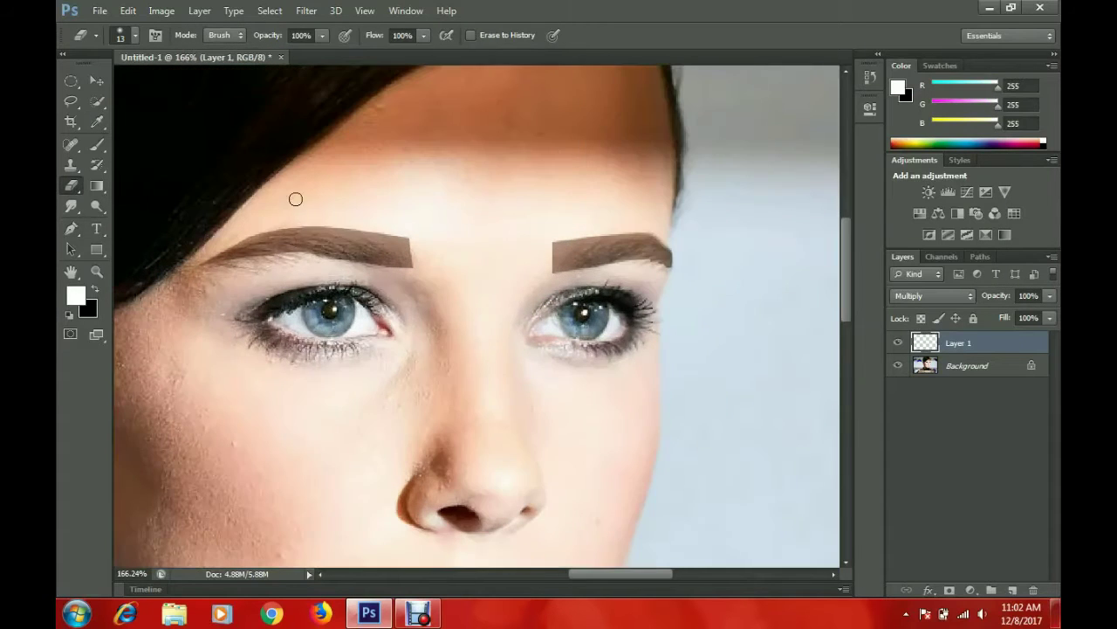
{"action": "right_click", "coordinate": [294, 198]}
{"action": "left_click_drag", "start_coordinate": [348, 234], "coordinate": [356, 233]}
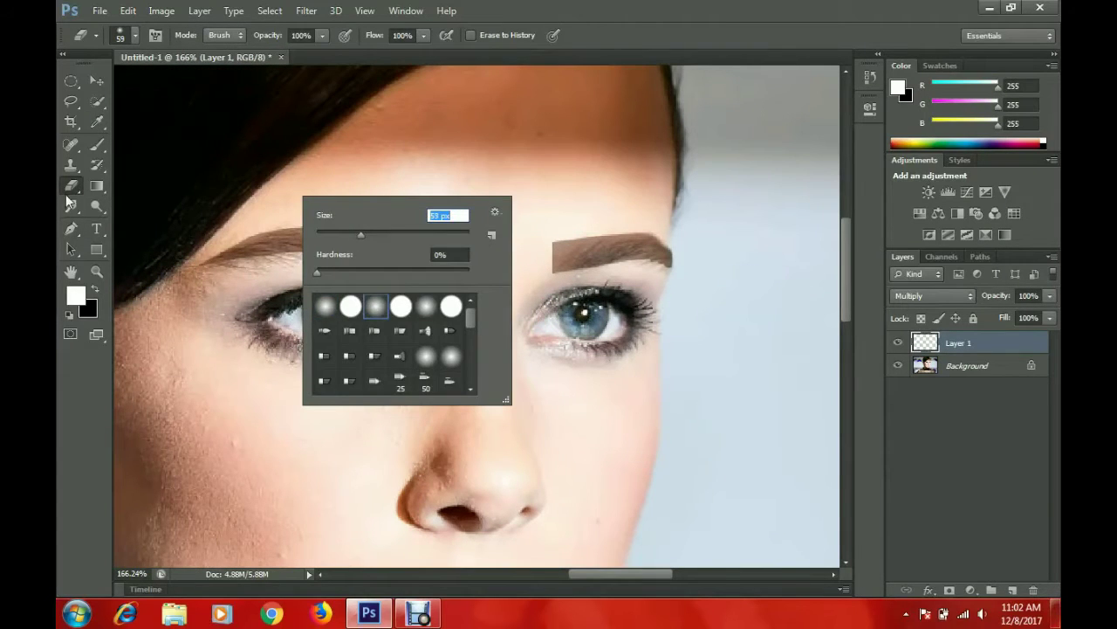
{"action": "right_click", "coordinate": [304, 228]}
{"action": "left_click", "coordinate": [302, 306]}
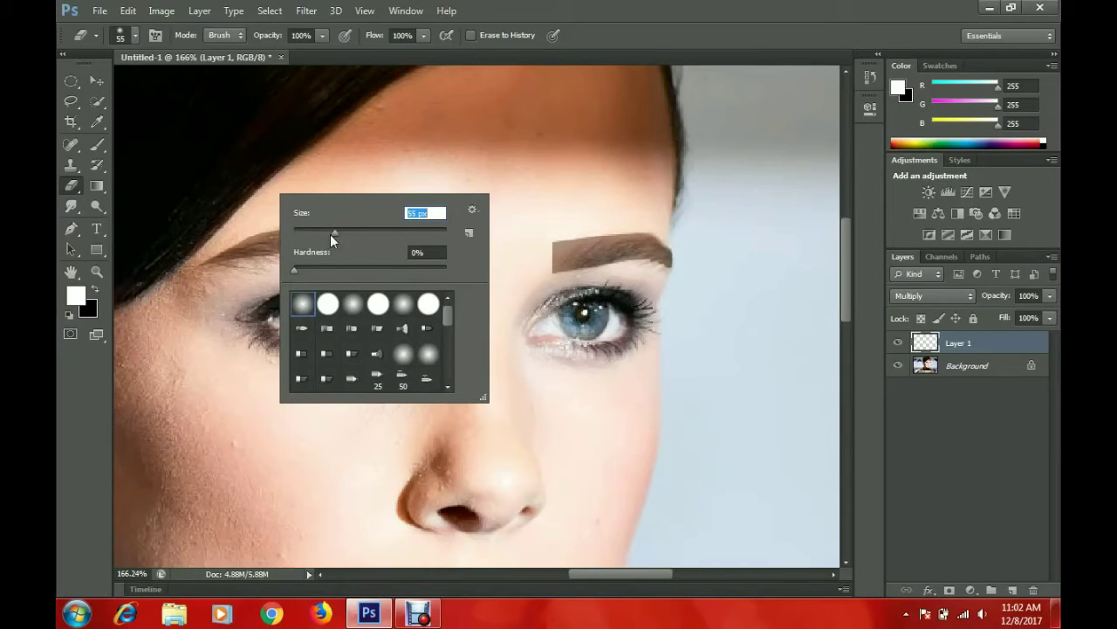
{"action": "left_click_drag", "start_coordinate": [423, 35], "coordinate": [347, 50]}
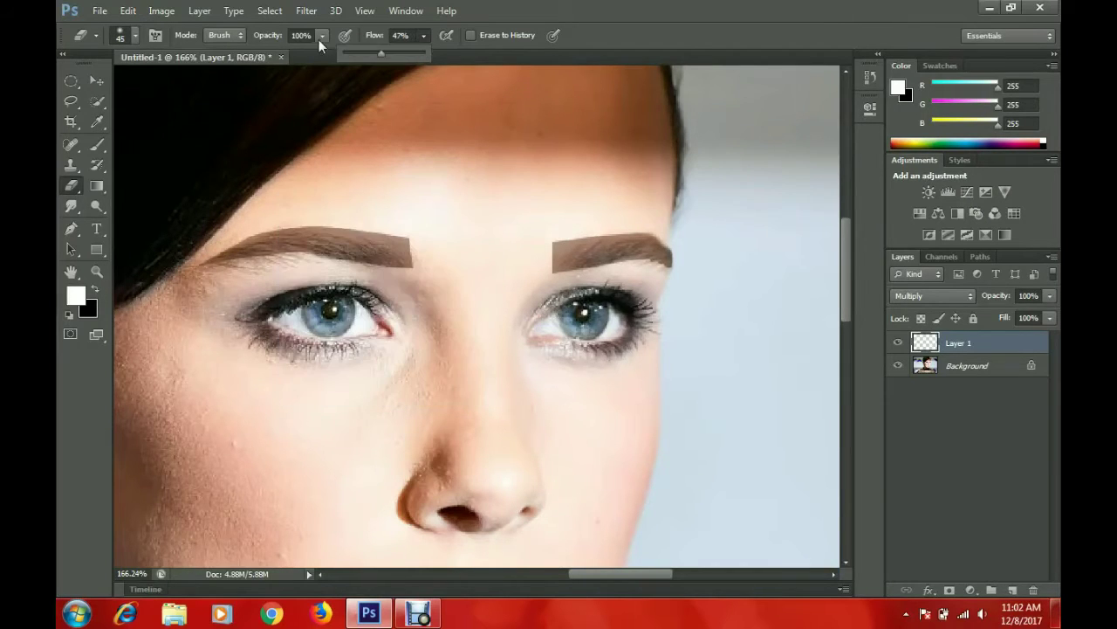
{"action": "key", "text": "5"}
Soften the brows' inner edges with a size 70 eraser and set Layer 1 opacity to 25%
{"action": "right_click", "coordinate": [387, 204]}
{"action": "key", "text": "Return"}
{"action": "mouse_move", "coordinate": [441, 225]}
{"action": "left_mouse_down"}
{"action": "mouse_move", "coordinate": [411, 261]}
{"action": "mouse_move", "coordinate": [434, 256]}
{"action": "mouse_move", "coordinate": [424, 241]}
{"action": "left_mouse_up"}
{"action": "mouse_move", "coordinate": [602, 255]}
{"action": "left_mouse_down"}
{"action": "mouse_move", "coordinate": [549, 262]}
{"action": "mouse_move", "coordinate": [568, 256]}
{"action": "left_mouse_up"}
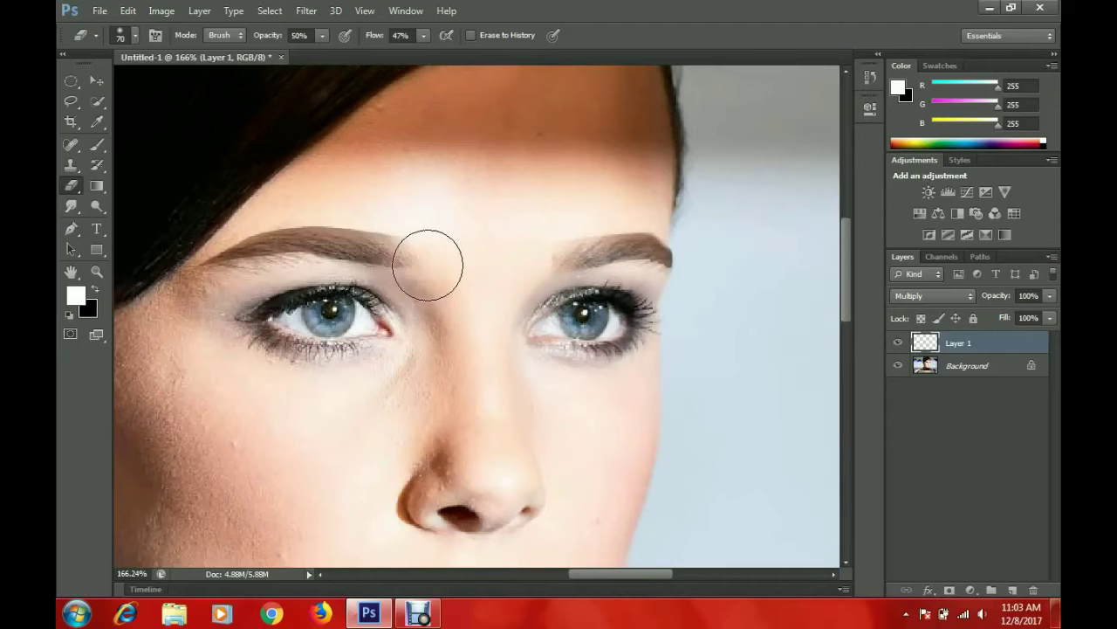
{"action": "key", "text": "ctrl+0"}
{"action": "left_click_drag", "start_coordinate": [1051, 296], "coordinate": [977, 325]}
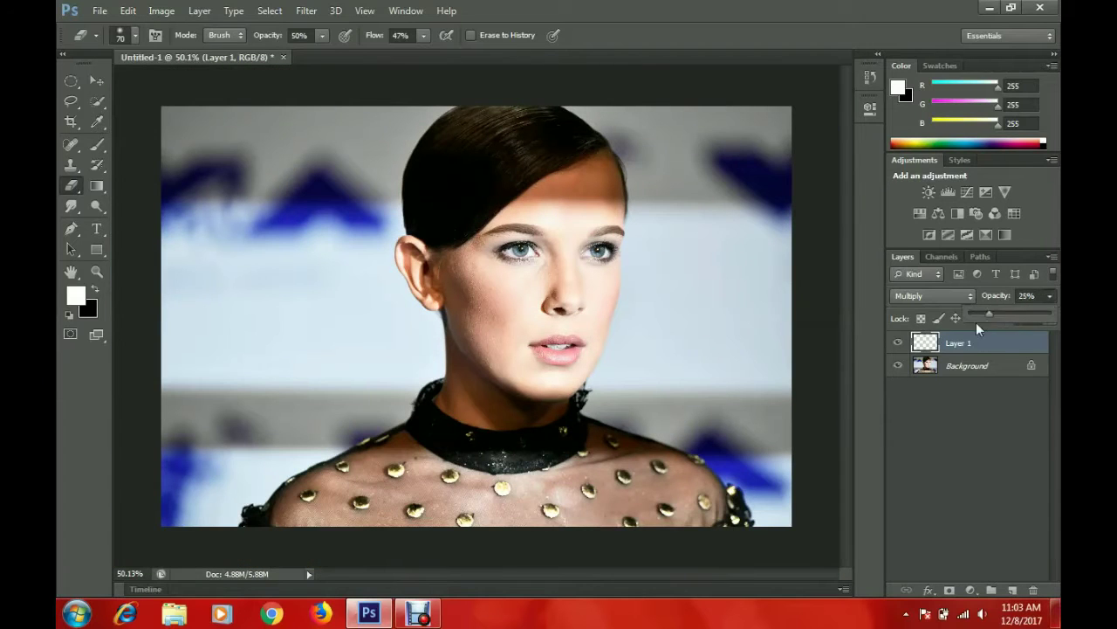
{"action": "right_click", "coordinate": [1004, 364]}
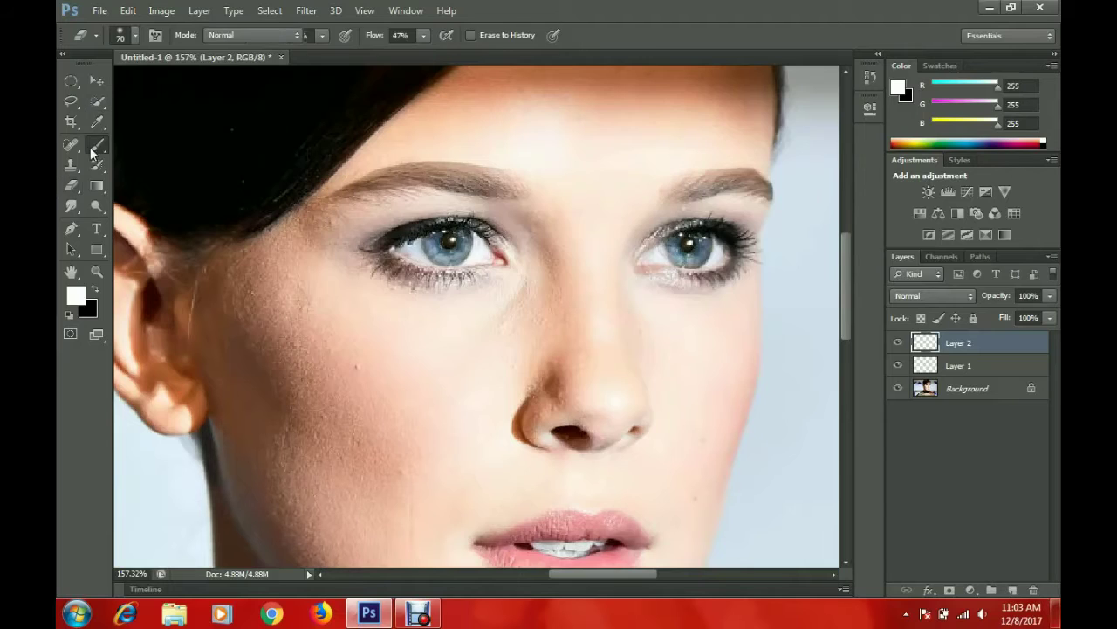
Sample a skin tone from the face and brush it over both upper eyelids
{"action": "left_click", "coordinate": [96, 145]}
{"action": "left_click", "coordinate": [75, 295]}
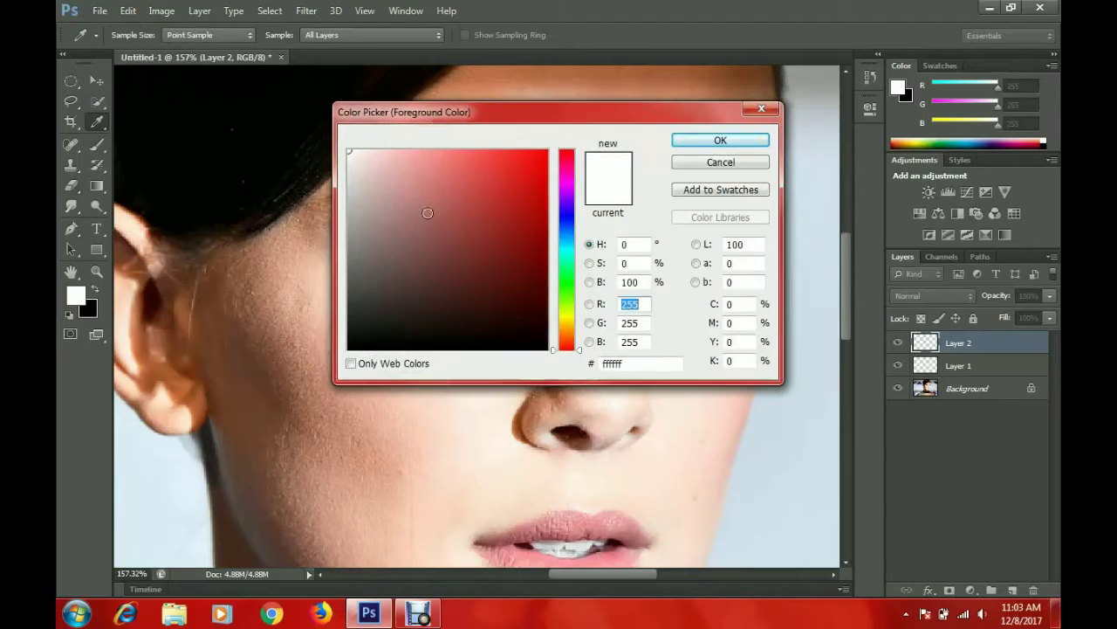
{"action": "left_click_drag", "start_coordinate": [424, 110], "coordinate": [419, 287]}
{"action": "left_click", "coordinate": [402, 211]}
{"action": "left_click", "coordinate": [718, 323]}
{"action": "right_click", "coordinate": [427, 266]}
{"action": "key", "text": "Return"}
{"action": "left_click_drag", "start_coordinate": [361, 237], "coordinate": [433, 218]}
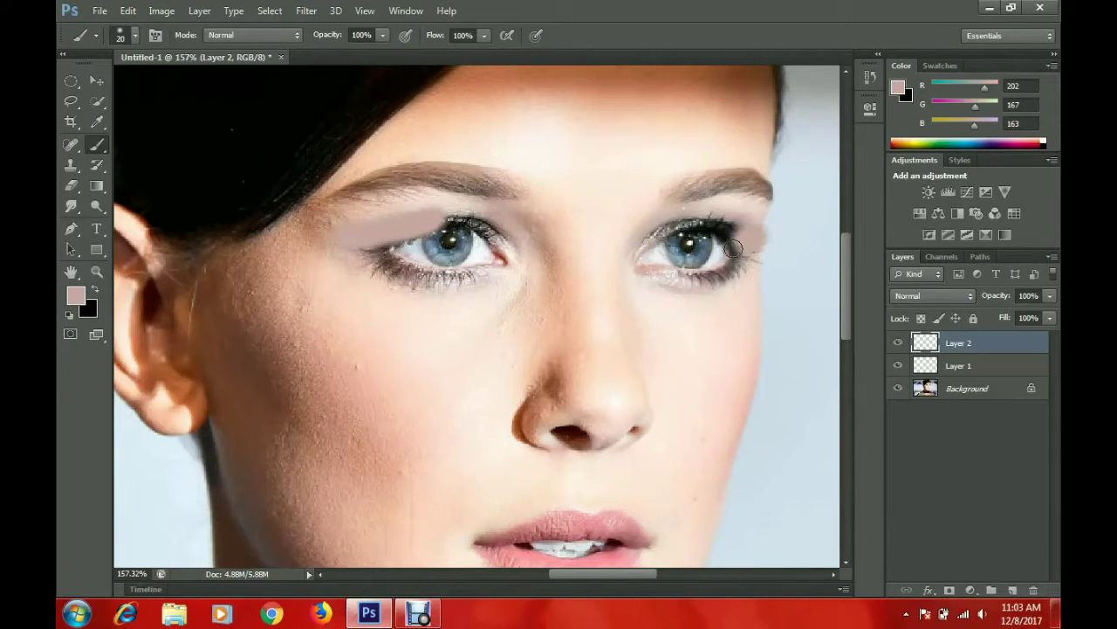
{"action": "left_click_drag", "start_coordinate": [747, 249], "coordinate": [690, 229]}
Set the eyelid paint layer to Multiply and soften it with Gaussian Blur
{"action": "left_click", "coordinate": [932, 295]}
{"action": "left_click", "coordinate": [925, 54]}
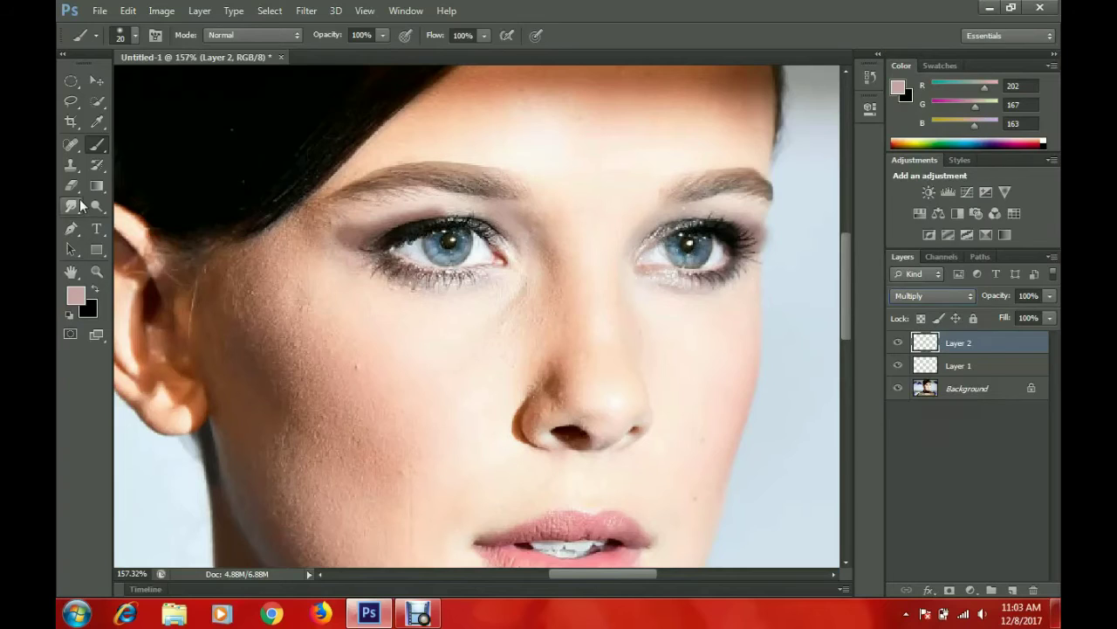
{"action": "left_click", "coordinate": [71, 206]}
{"action": "scroll", "coordinate": [564, 202], "scroll_direction": "down", "scroll_amount": 2}
{"action": "left_click", "coordinate": [305, 10]}
{"action": "left_click", "coordinate": [476, 207]}
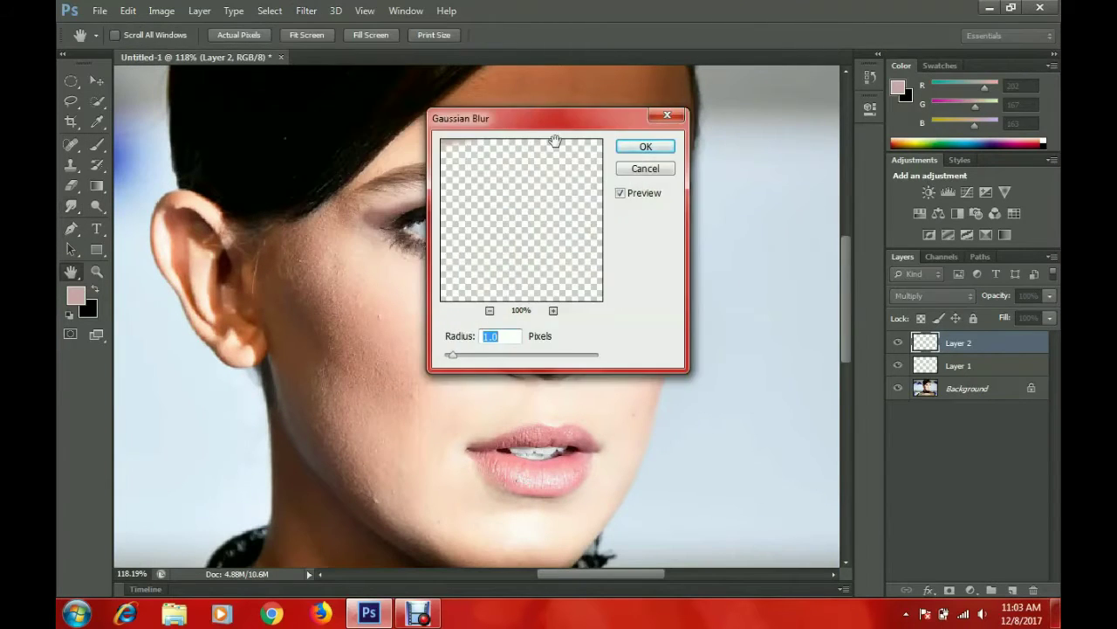
{"action": "left_click_drag", "start_coordinate": [562, 130], "coordinate": [825, 131]}
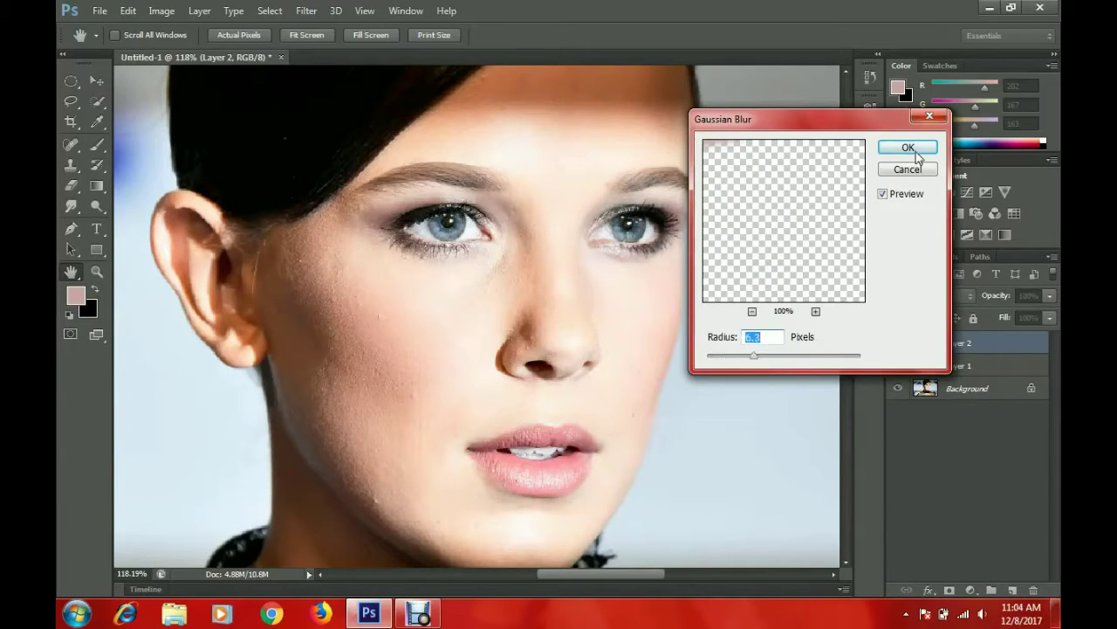
{"action": "left_click", "coordinate": [908, 146]}
Add Layer 3 and shrink the brush to 11 px
{"action": "left_click", "coordinate": [1013, 591]}
{"action": "left_click", "coordinate": [97, 144]}
{"action": "scroll", "coordinate": [490, 327], "scroll_direction": "up", "scroll_amount": 2}
{"action": "scroll", "coordinate": [490, 327], "scroll_direction": "up", "scroll_amount": 2}
{"action": "right_click", "coordinate": [491, 327]}
{"action": "left_click_drag", "start_coordinate": [490, 326], "coordinate": [487, 329]}
{"action": "key", "text": "Return"}
{"action": "scroll", "coordinate": [821, 236], "scroll_direction": "up", "scroll_amount": 1}
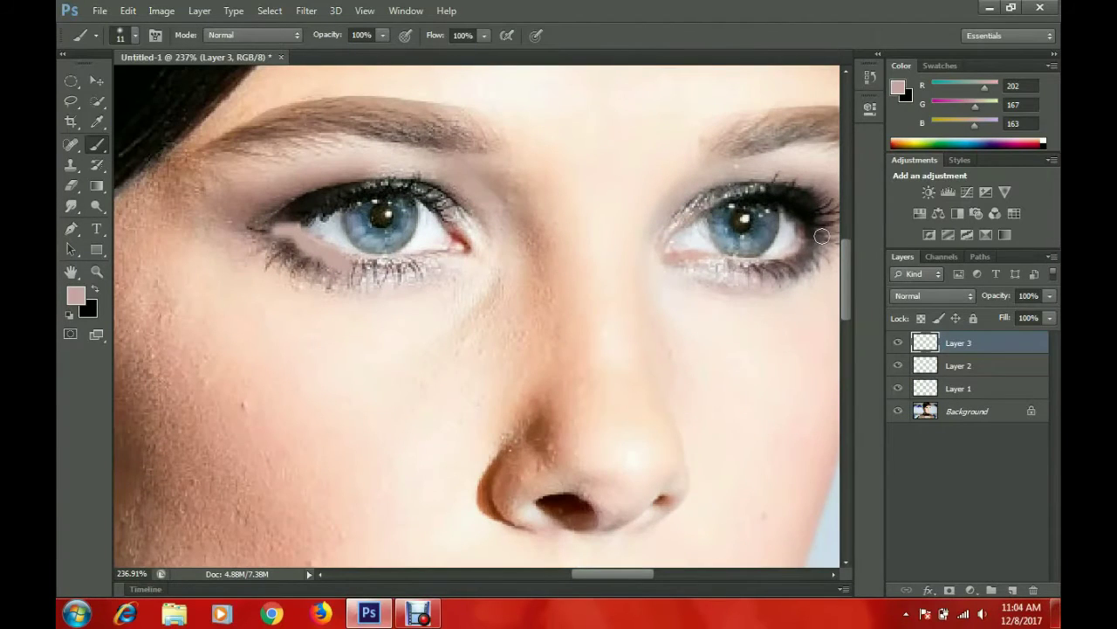
Set the eye makeup layer to Multiply after briefly trying Lighter Color
{"action": "left_click", "coordinate": [932, 295]}
{"action": "left_click", "coordinate": [933, 168]}
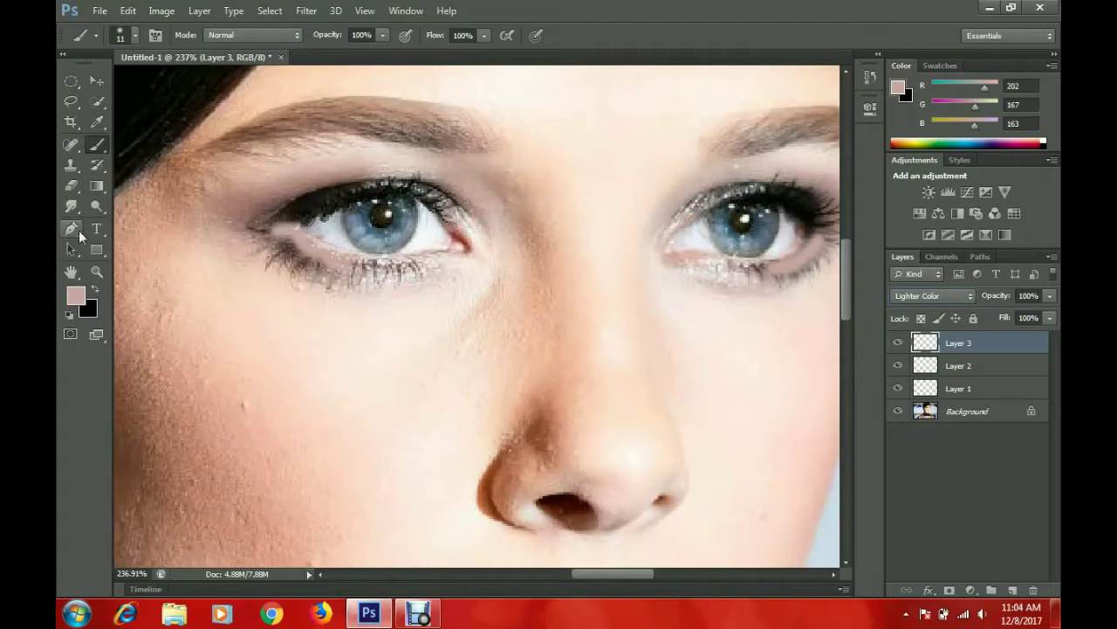
{"action": "scroll", "coordinate": [946, 303], "scroll_direction": "down", "scroll_amount": 2}
{"action": "scroll", "coordinate": [946, 303], "scroll_direction": "up", "scroll_amount": 2}
{"action": "left_click", "coordinate": [945, 297]}
{"action": "left_click", "coordinate": [916, 54]}
Smudge the edge of the eye makeup to soften it
{"action": "left_click", "coordinate": [70, 206]}
{"action": "right_click", "coordinate": [266, 216]}
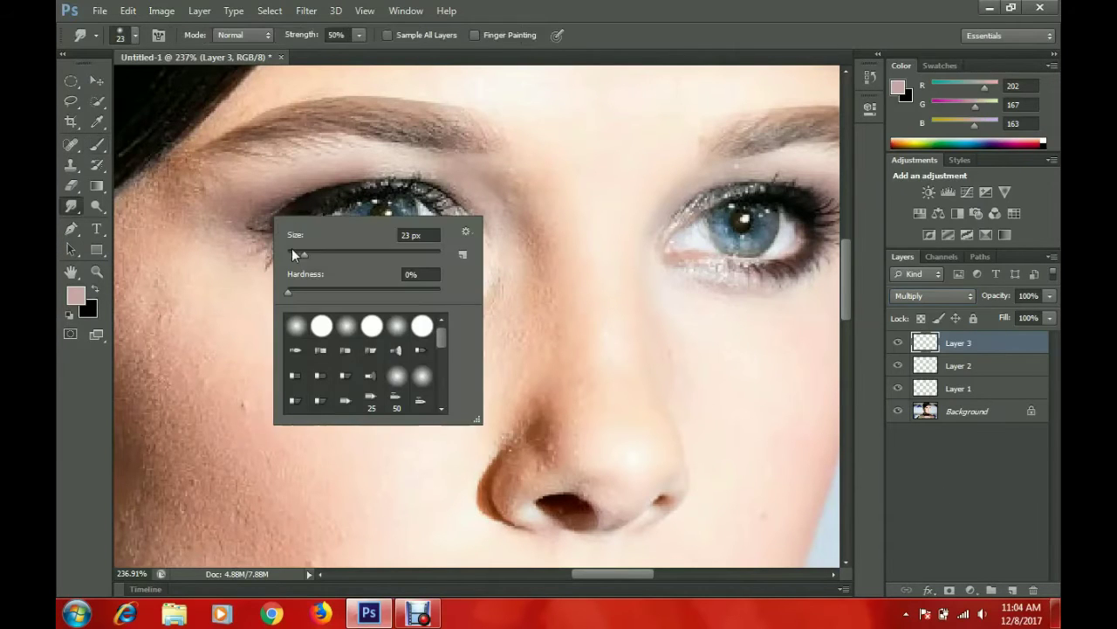
{"action": "left_click", "coordinate": [272, 239]}
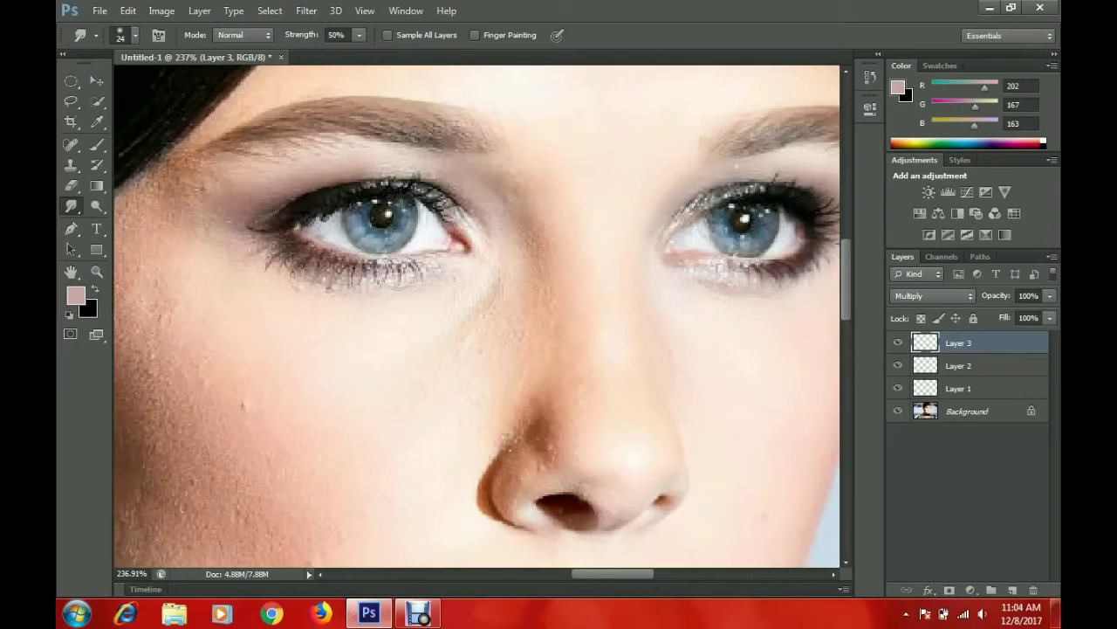
{"action": "left_click_drag", "start_coordinate": [400, 285], "coordinate": [555, 236]}
Flatten the image, add empty Layer 1, and reset colours to black and white
{"action": "scroll", "coordinate": [454, 237], "scroll_direction": "down", "scroll_amount": 5}
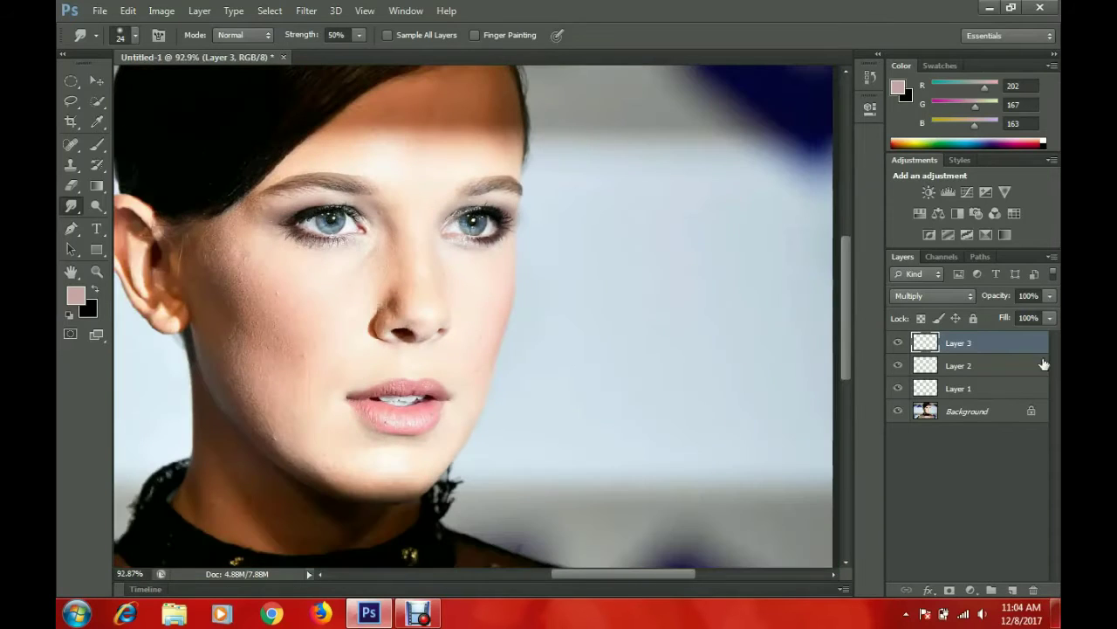
{"action": "right_click", "coordinate": [961, 411]}
{"action": "left_click", "coordinate": [969, 541]}
{"action": "left_click", "coordinate": [1012, 590]}
{"action": "left_click", "coordinate": [97, 144]}
{"action": "left_click", "coordinate": [70, 314]}
Paint white highlights under the inner eye corners and Gaussian-blur them
{"action": "left_click", "coordinate": [95, 288]}
{"action": "scroll", "coordinate": [366, 245], "scroll_direction": "up", "scroll_amount": 5}
{"action": "left_click_drag", "start_coordinate": [515, 249], "coordinate": [572, 253]}
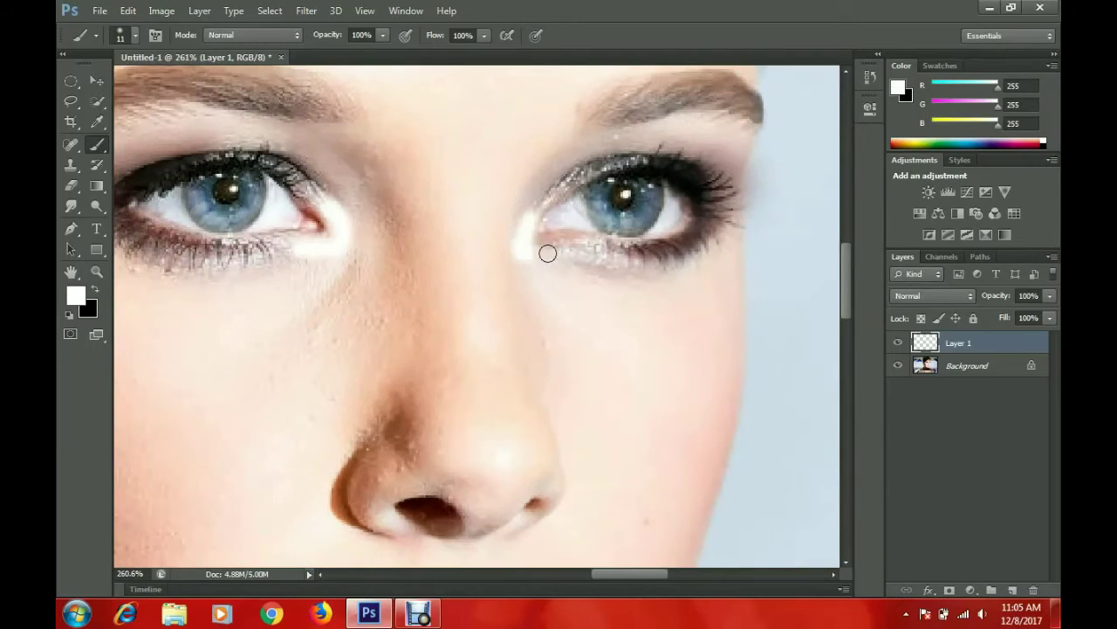
{"action": "scroll", "coordinate": [558, 254], "scroll_direction": "down", "scroll_amount": 3}
{"action": "left_click", "coordinate": [306, 11]}
{"action": "left_click", "coordinate": [489, 209]}
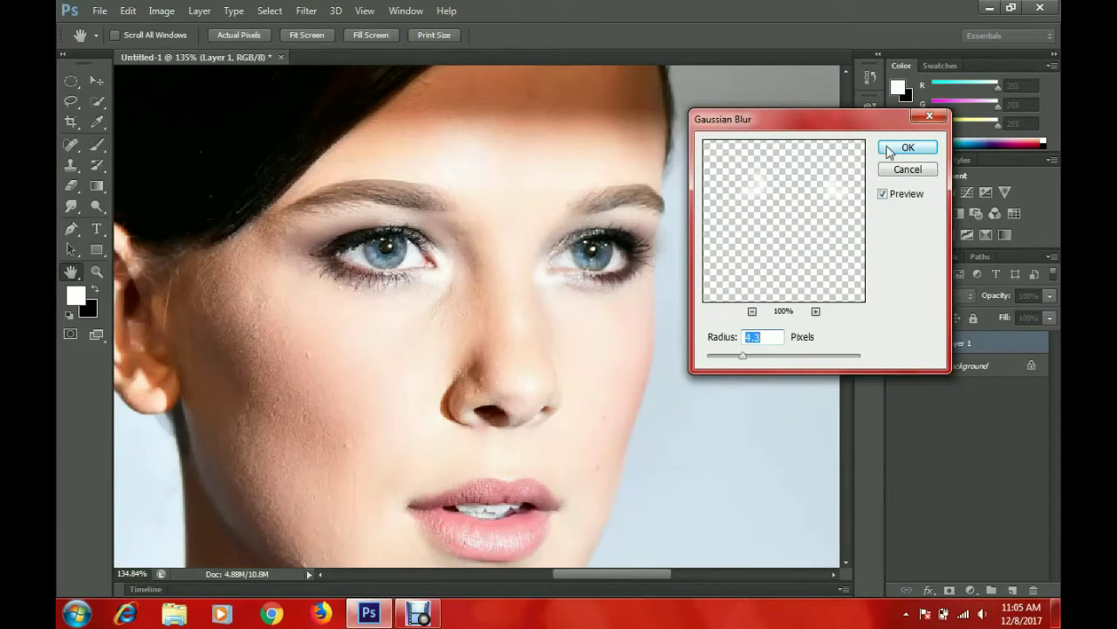
{"action": "left_click", "coordinate": [888, 151]}
Set the Eraser to 100% flow and opacity to clean up the highlights
{"action": "key", "text": "e"}
{"action": "scroll", "coordinate": [292, 295], "scroll_direction": "up", "scroll_amount": 3}
{"action": "right_click", "coordinate": [539, 262]}
{"action": "key", "text": "Escape"}
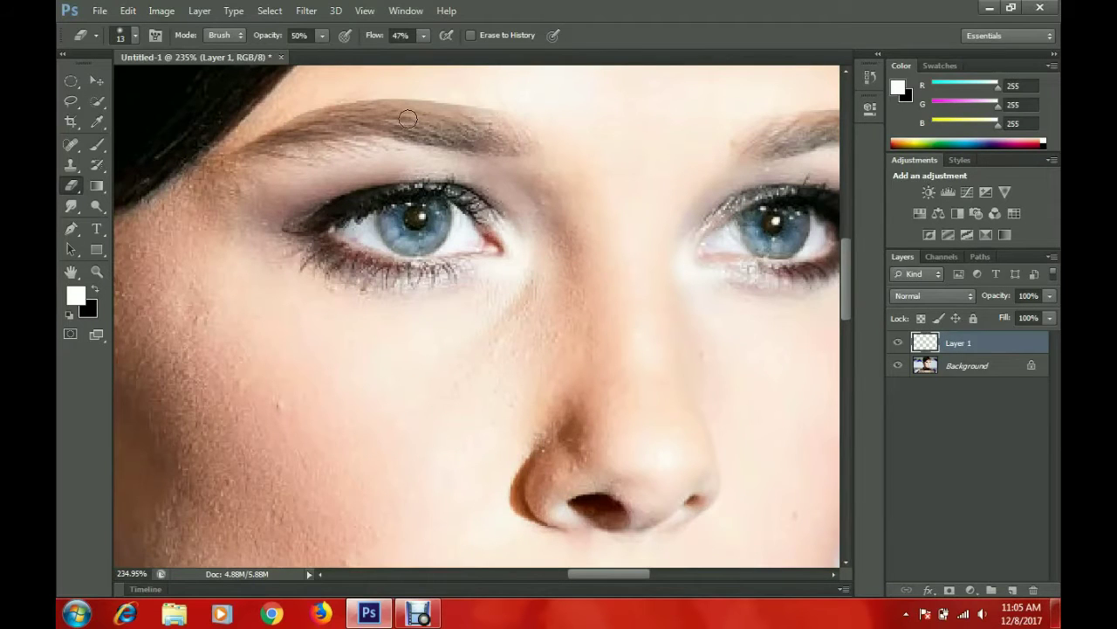
{"action": "left_click_drag", "start_coordinate": [423, 35], "coordinate": [471, 54]}
{"action": "left_click_drag", "start_coordinate": [322, 35], "coordinate": [371, 54]}
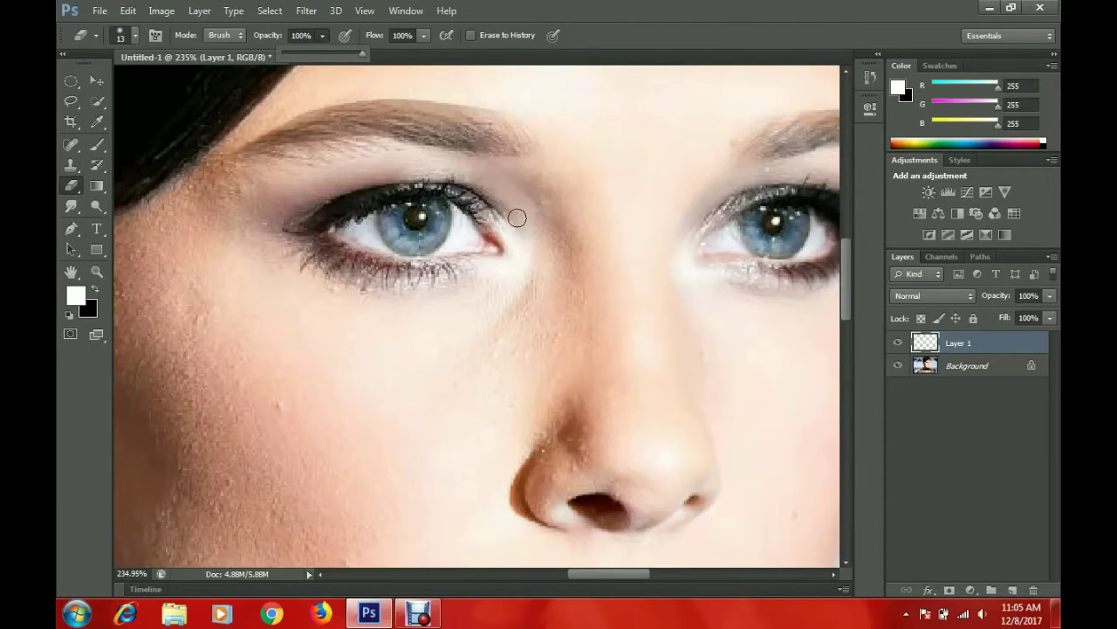
{"action": "scroll", "coordinate": [498, 261], "scroll_direction": "up", "scroll_amount": 3}
{"action": "scroll", "coordinate": [398, 229], "scroll_direction": "down", "scroll_amount": 3}
{"action": "scroll", "coordinate": [513, 240], "scroll_direction": "up", "scroll_amount": 3}
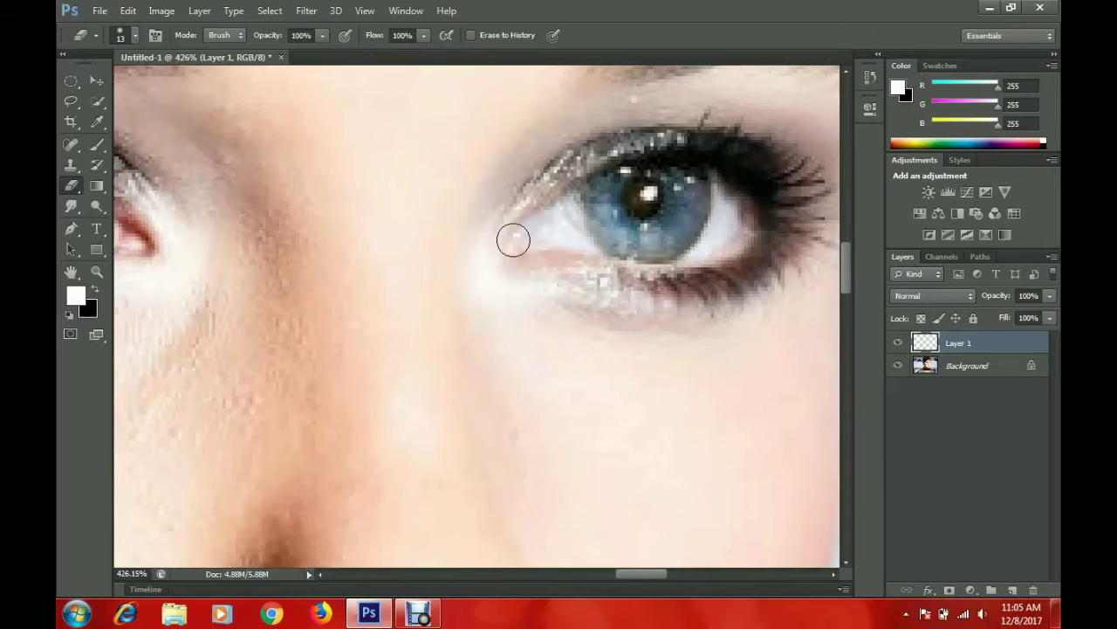
{"action": "scroll", "coordinate": [529, 250], "scroll_direction": "down", "scroll_amount": 6}
{"action": "left_click", "coordinate": [935, 434]}
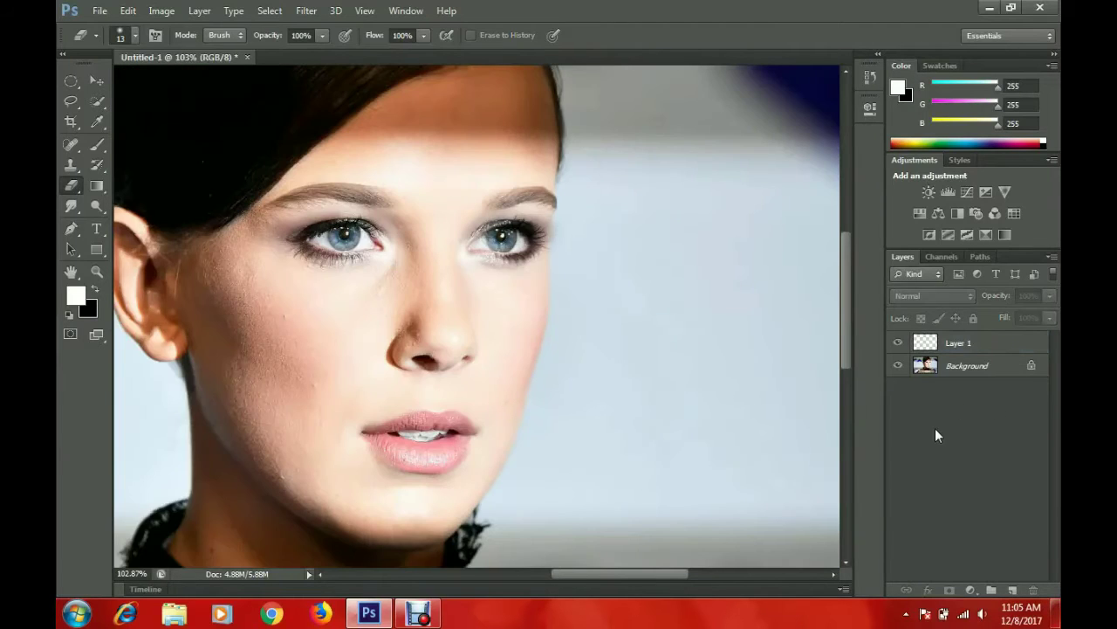
Add a new layer and sample a light skin tone from the face
{"action": "left_click", "coordinate": [1013, 590]}
{"action": "scroll", "coordinate": [436, 314], "scroll_direction": "down", "scroll_amount": 1}
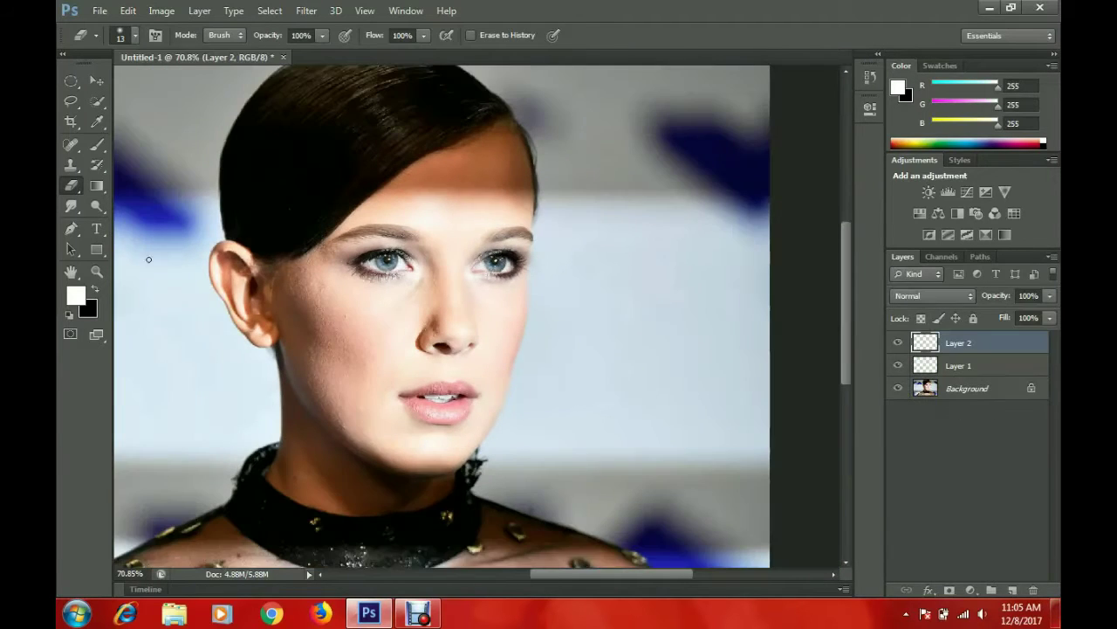
{"action": "left_click", "coordinate": [97, 122]}
{"action": "left_click", "coordinate": [76, 295]}
{"action": "left_click_drag", "start_coordinate": [437, 293], "coordinate": [437, 341]}
{"action": "left_click", "coordinate": [414, 278]}
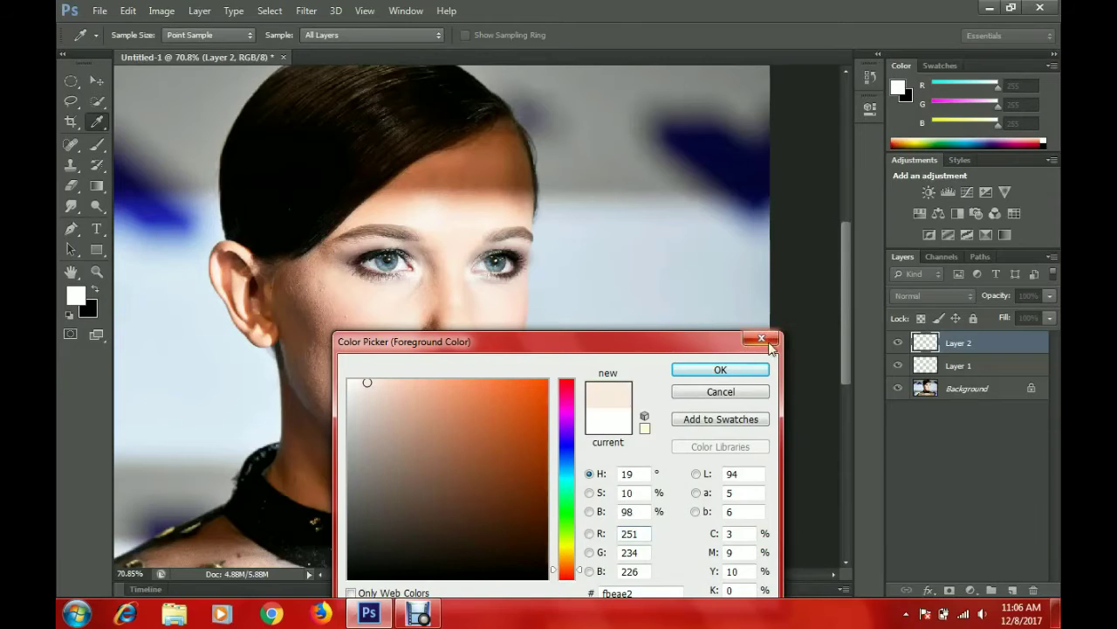
{"action": "left_click", "coordinate": [721, 370]}
Brush and erase pale skin highlights near the nose bridge and inner eye corners
{"action": "key", "text": "b"}
{"action": "right_click", "coordinate": [522, 353]}
{"action": "scroll", "coordinate": [403, 291], "scroll_direction": "up", "scroll_amount": 3}
{"action": "right_click", "coordinate": [409, 277]}
{"action": "key", "text": "Escape"}
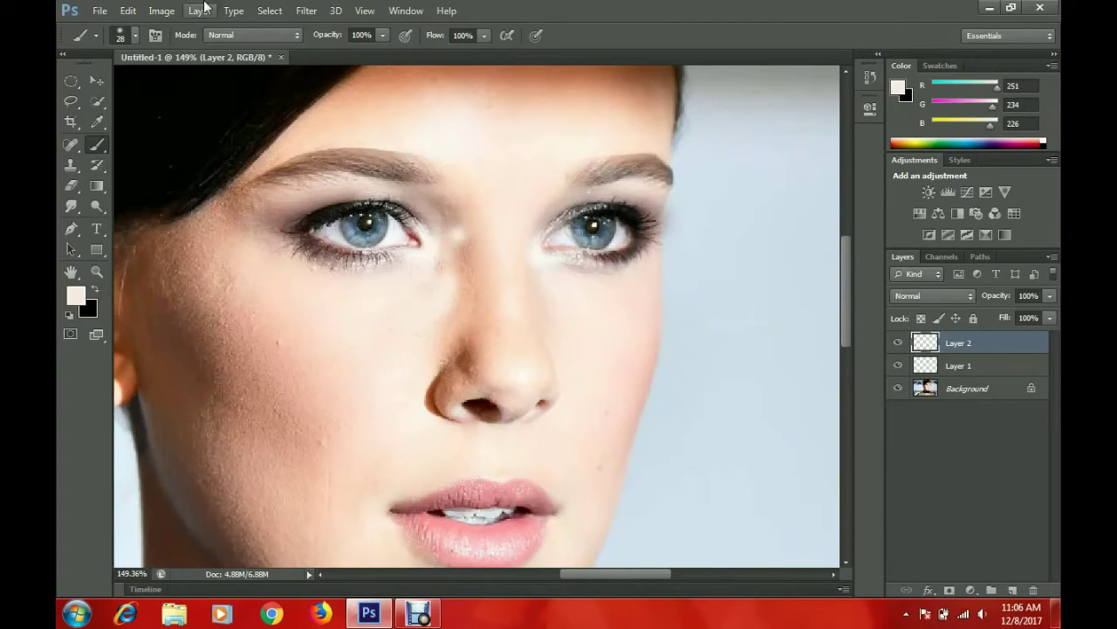
{"action": "key", "text": "e"}
{"action": "right_click", "coordinate": [472, 229]}
{"action": "key", "text": "Escape"}
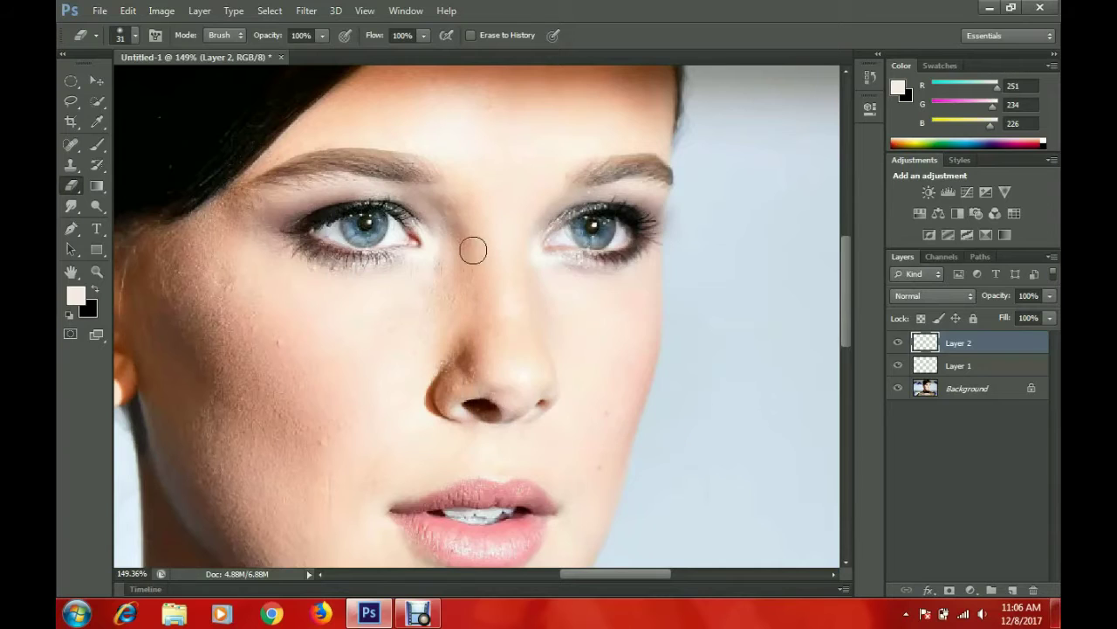
{"action": "key", "text": "b"}
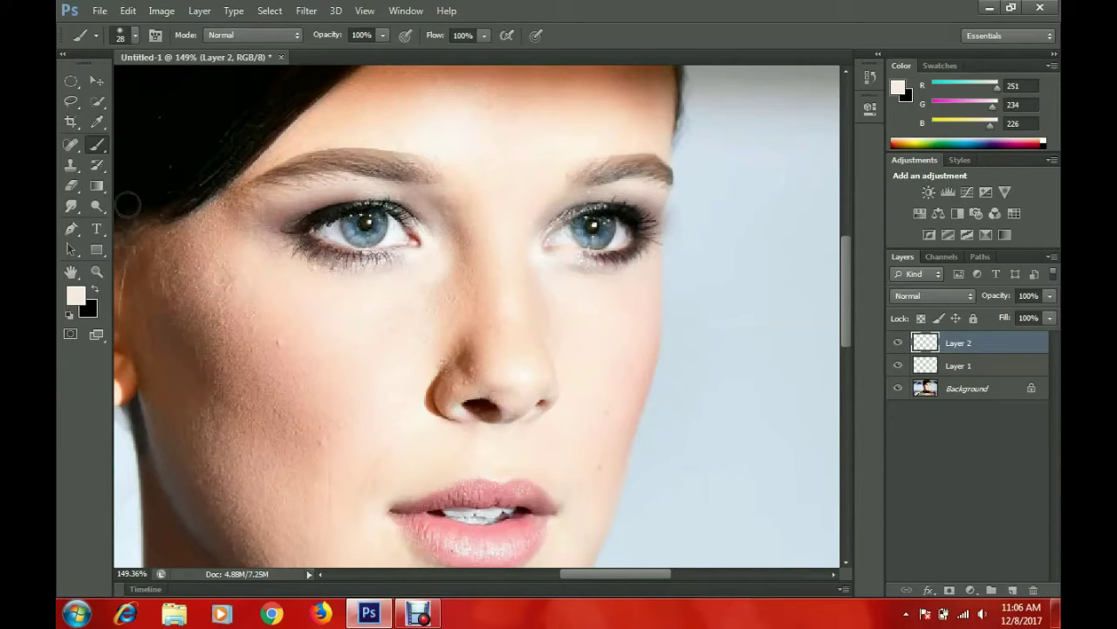
{"action": "key", "text": "e"}
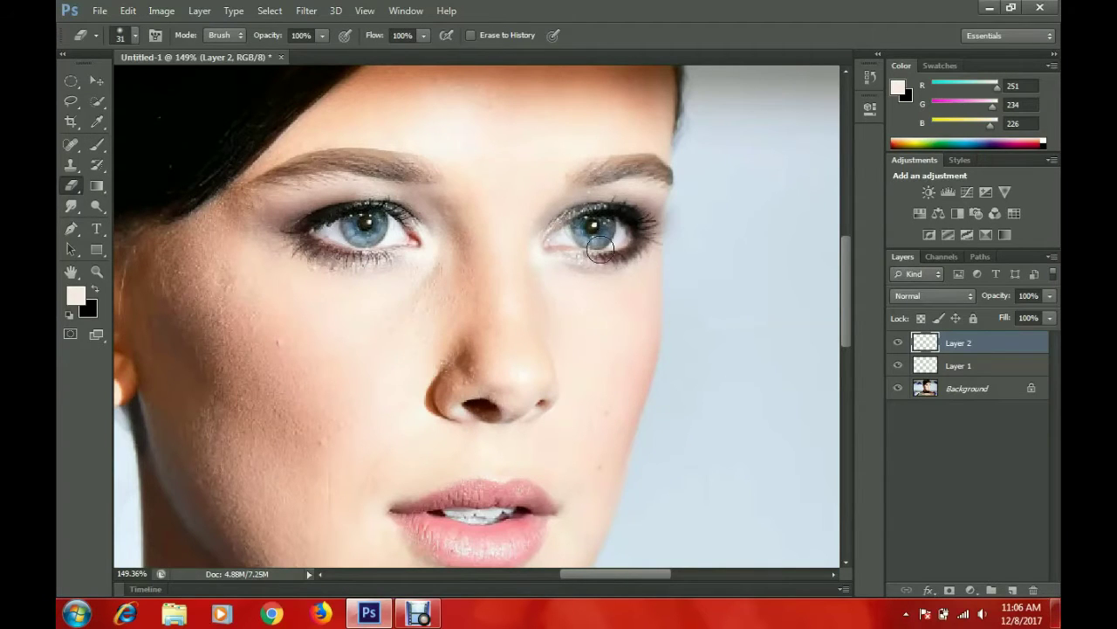
{"action": "left_click", "coordinate": [96, 146]}
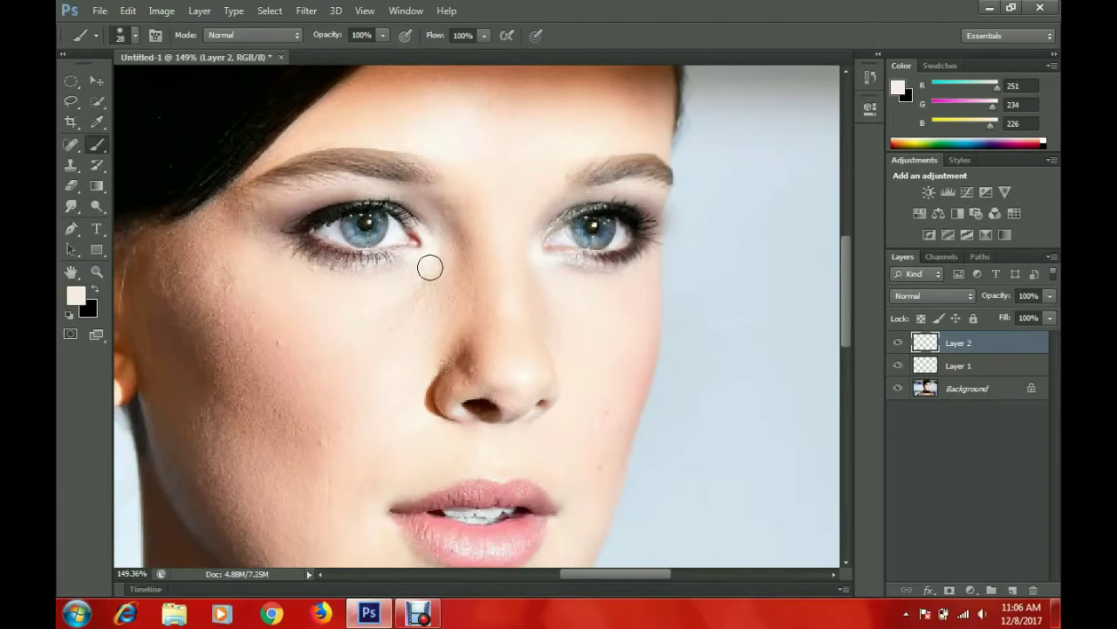
Sample the pale cheek tone f9e8e1, undo the last change, and add a new layer
{"action": "left_click", "coordinate": [75, 296]}
{"action": "left_click", "coordinate": [568, 276]}
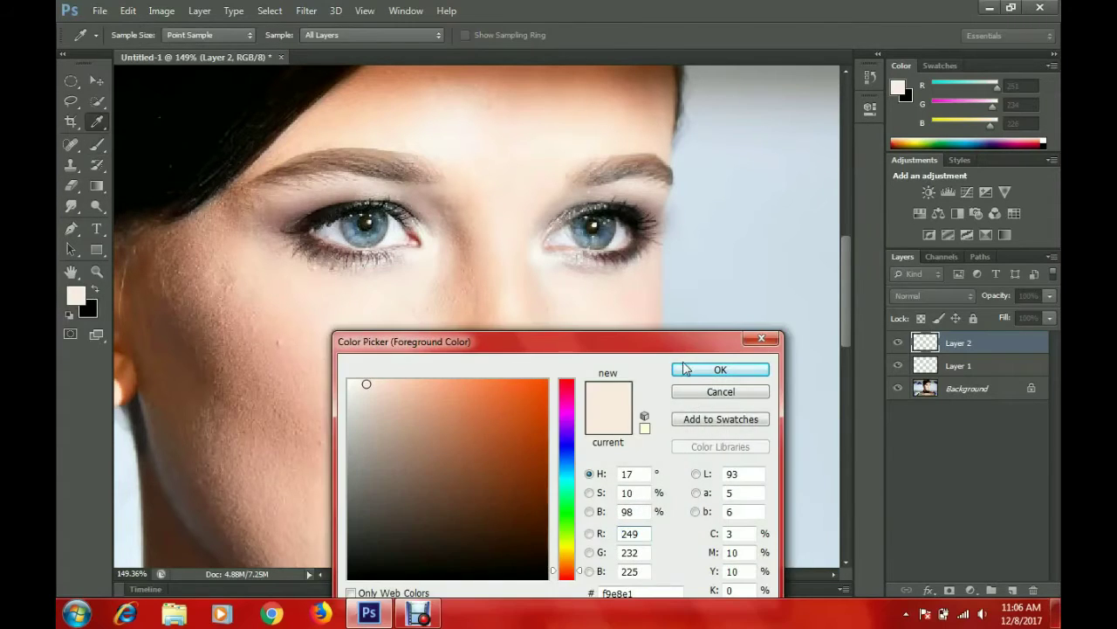
{"action": "key", "text": "Return"}
{"action": "key", "text": "ctrl+z"}
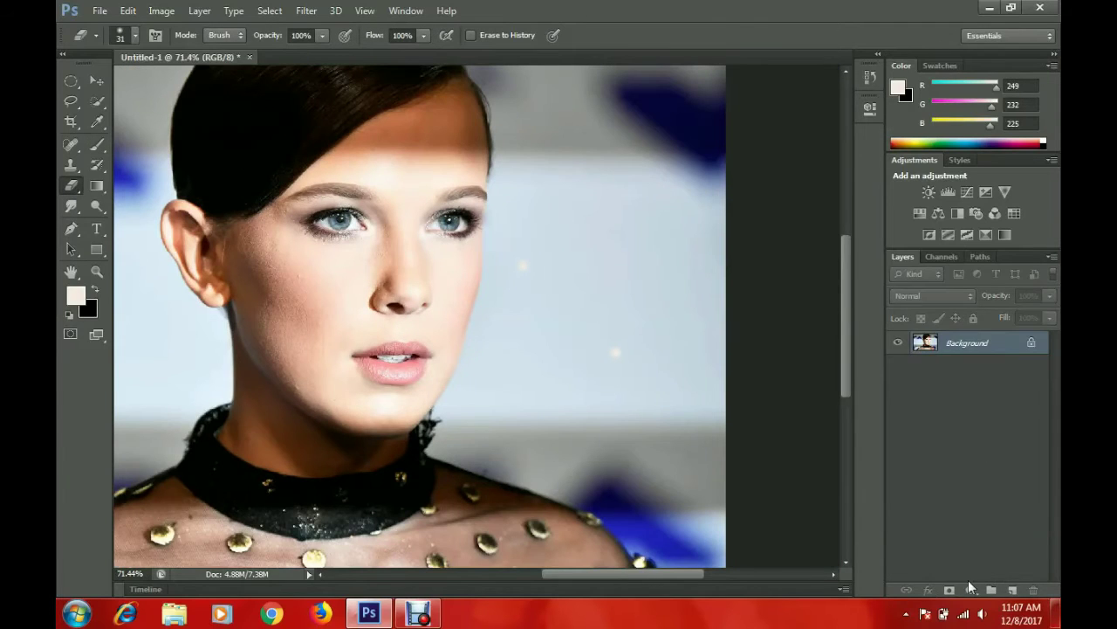
{"action": "left_click", "coordinate": [1012, 590]}
Add a lip layer and choose a pink painting colour
{"action": "left_click", "coordinate": [97, 145]}
{"action": "scroll", "coordinate": [723, 329], "scroll_direction": "up", "scroll_amount": 3}
{"action": "scroll", "coordinate": [335, 168], "scroll_direction": "down", "scroll_amount": 1}
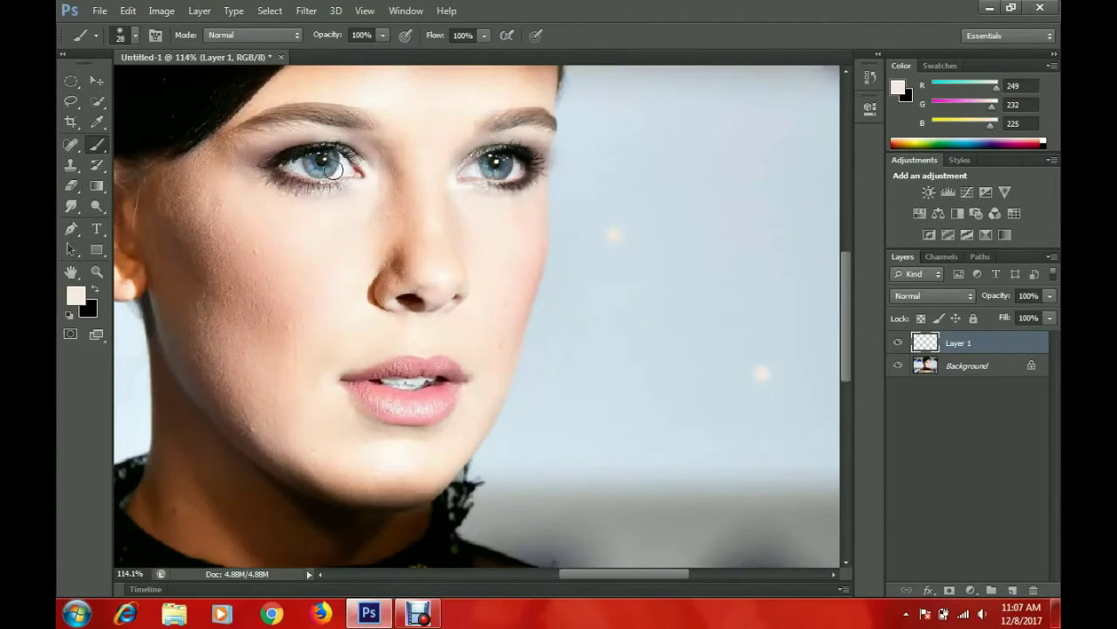
{"action": "left_click", "coordinate": [76, 295]}
{"action": "left_click_drag", "start_coordinate": [401, 341], "coordinate": [401, 429]}
{"action": "left_click", "coordinate": [587, 471]}
{"action": "left_click", "coordinate": [719, 456]}
{"action": "scroll", "coordinate": [399, 461], "scroll_direction": "up", "scroll_amount": 2}
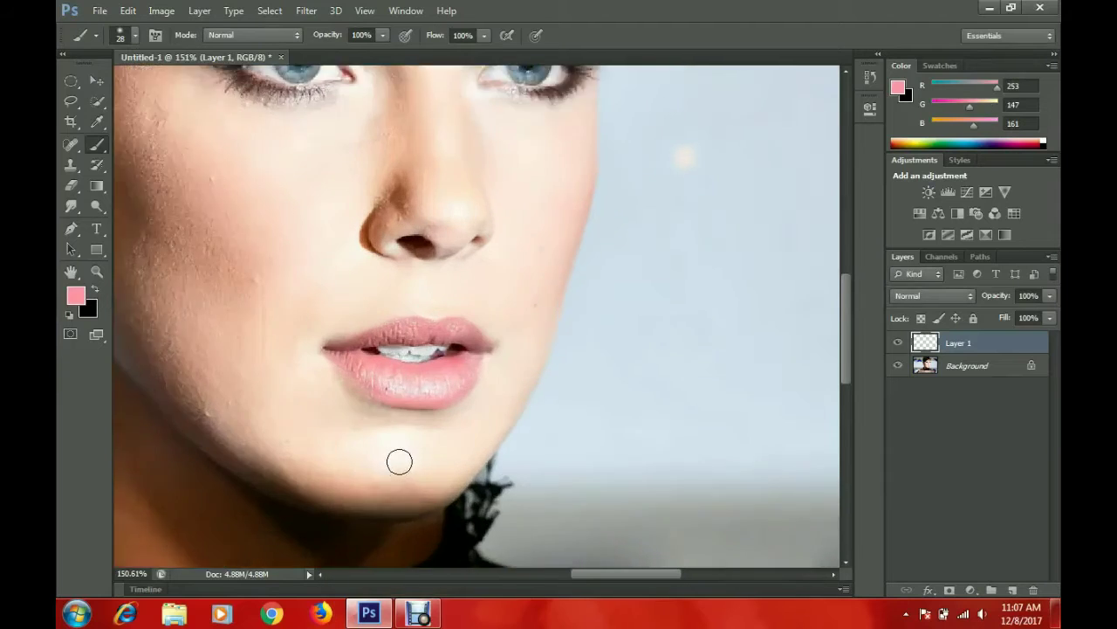
{"action": "scroll", "coordinate": [399, 462], "scroll_direction": "up", "scroll_amount": 3}
{"action": "right_click", "coordinate": [424, 358]}
Set the lip layer's blend mode to Multiply
{"action": "left_click", "coordinate": [914, 297]}
{"action": "left_click", "coordinate": [917, 57]}
{"action": "left_click", "coordinate": [932, 295]}
{"action": "left_click", "coordinate": [913, 7]}
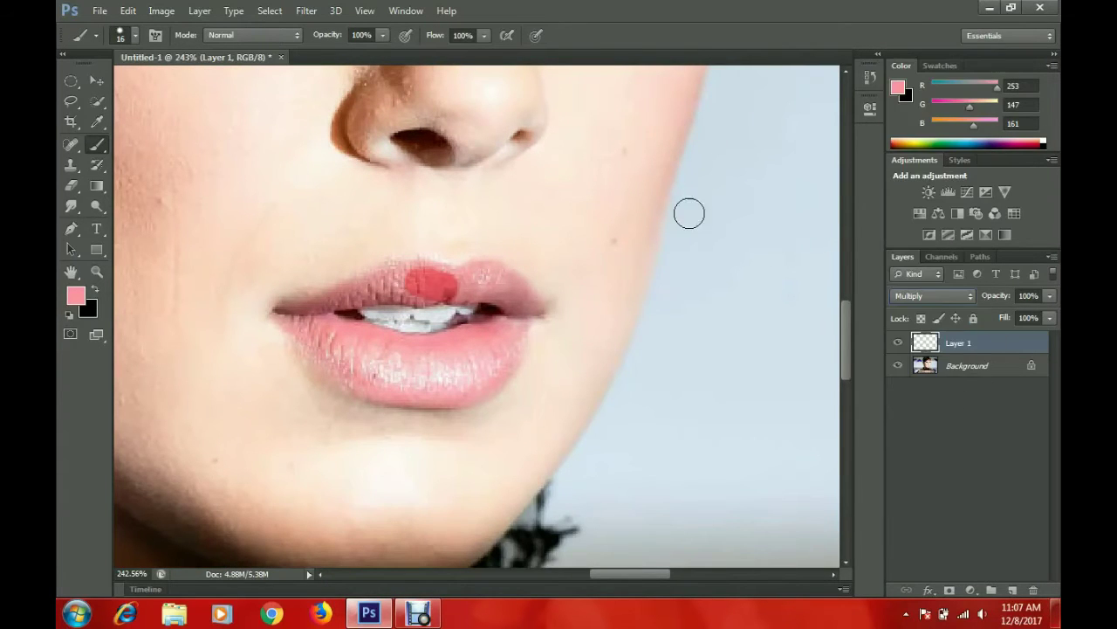
{"action": "scroll", "coordinate": [407, 282], "scroll_direction": "down", "scroll_amount": 2}
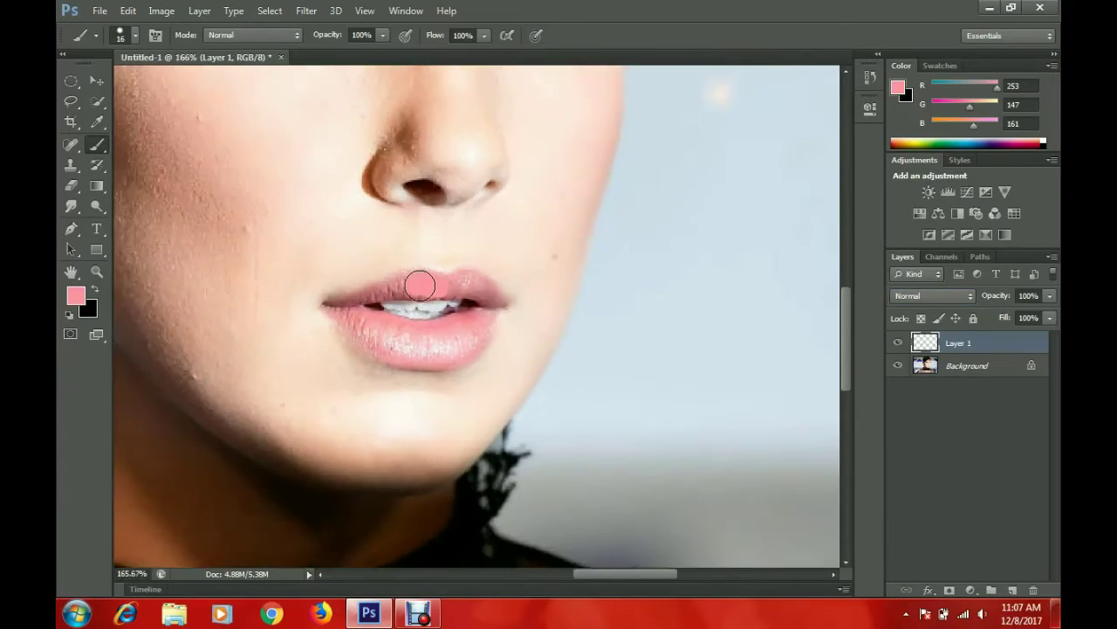
{"action": "left_click", "coordinate": [901, 295]}
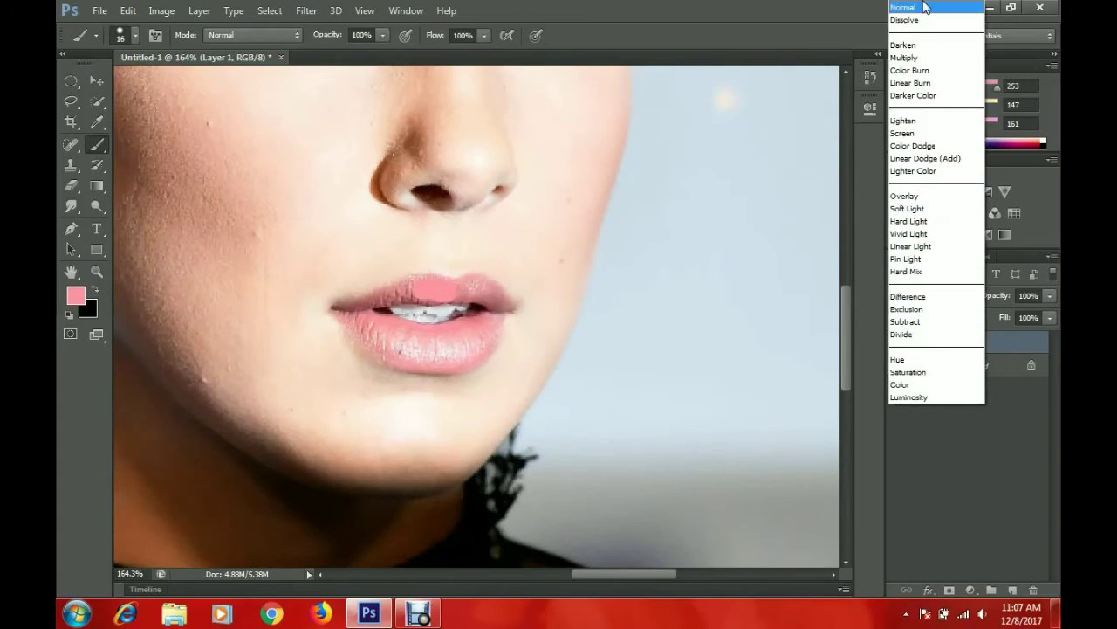
{"action": "left_click", "coordinate": [912, 60]}
Erase the red patch, paint the upper lip, and erase spill below the lower lip
{"action": "scroll", "coordinate": [426, 303], "scroll_direction": "up", "scroll_amount": 2}
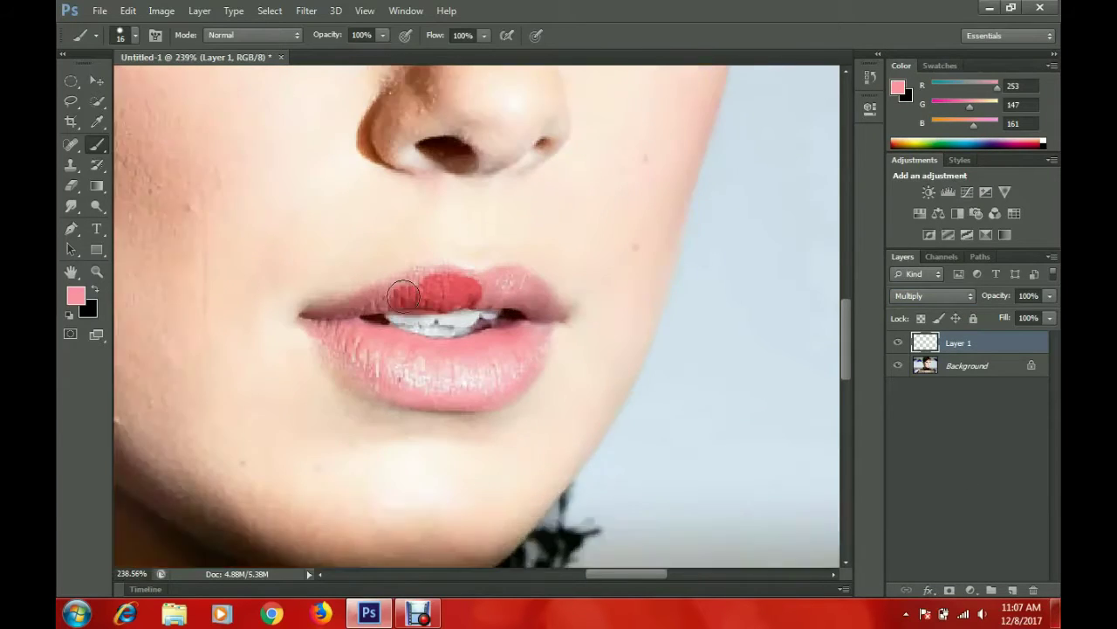
{"action": "scroll", "coordinate": [426, 303], "scroll_direction": "up", "scroll_amount": 1}
{"action": "key", "text": "e"}
{"action": "mouse_move", "coordinate": [467, 340]}
{"action": "left_mouse_down"}
{"action": "mouse_move", "coordinate": [511, 291]}
{"action": "mouse_move", "coordinate": [456, 364]}
{"action": "left_mouse_up"}
{"action": "right_click", "coordinate": [514, 213]}
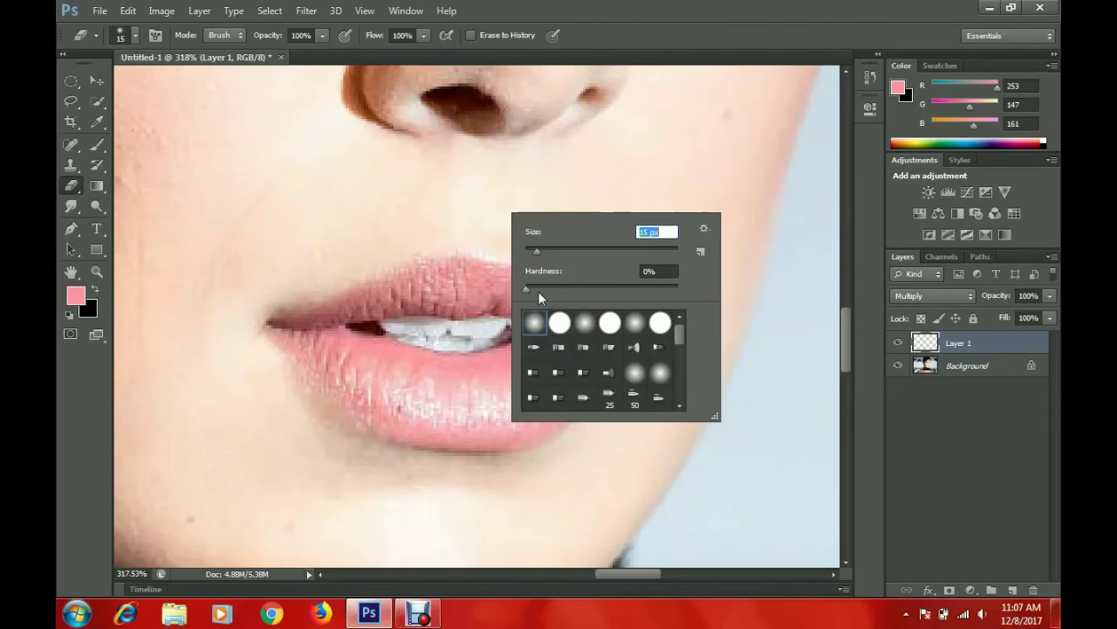
{"action": "key", "text": "b"}
{"action": "scroll", "coordinate": [518, 300], "scroll_direction": "up", "scroll_amount": 1}
{"action": "mouse_move", "coordinate": [511, 280]}
{"action": "left_mouse_down"}
{"action": "mouse_move", "coordinate": [474, 260]}
{"action": "mouse_move", "coordinate": [237, 323]}
{"action": "mouse_move", "coordinate": [494, 451]}
{"action": "mouse_move", "coordinate": [414, 463]}
{"action": "mouse_move", "coordinate": [261, 388]}
{"action": "left_mouse_up"}
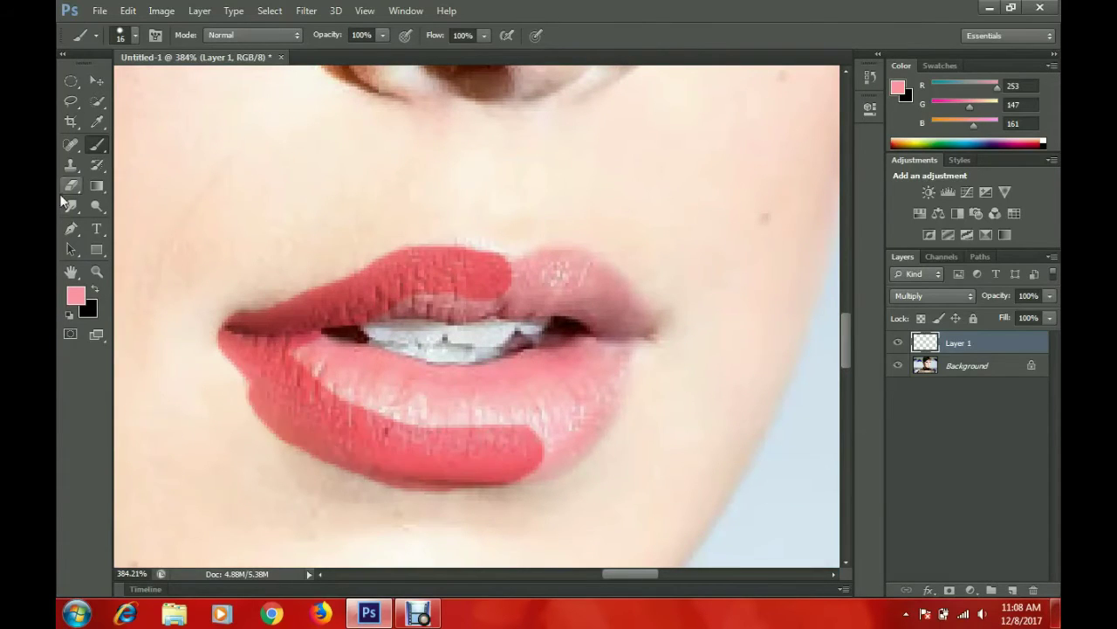
{"action": "left_click", "coordinate": [72, 185]}
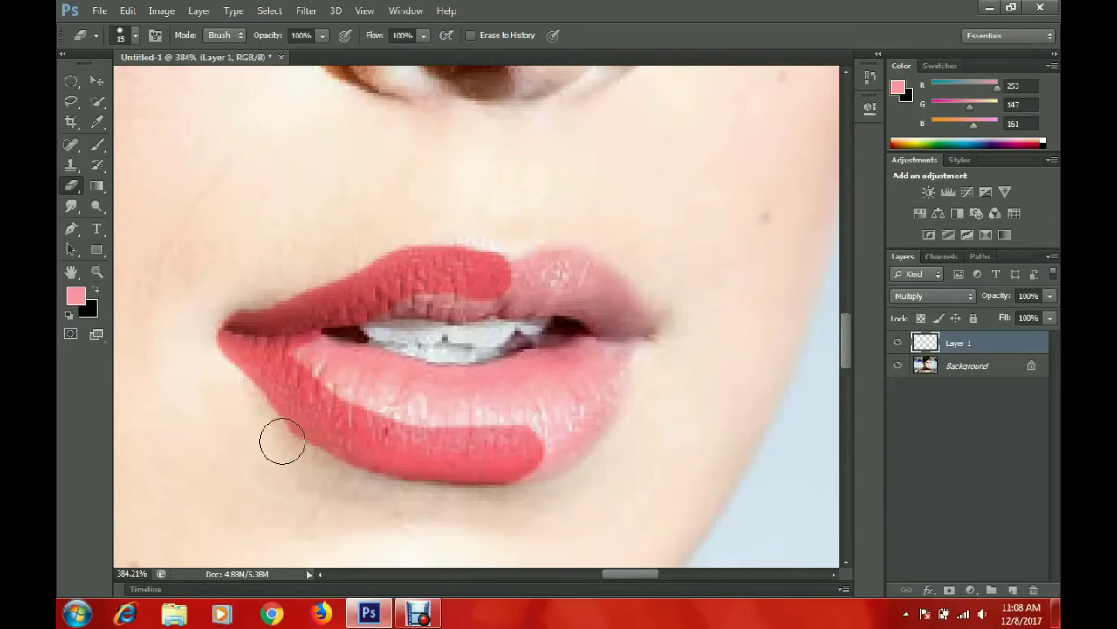
{"action": "left_click_drag", "start_coordinate": [280, 439], "coordinate": [476, 467]}
Paint the lower lip and remaining upper lip and corners in red
{"action": "left_click", "coordinate": [97, 144]}
{"action": "left_click_drag", "start_coordinate": [269, 358], "coordinate": [306, 353]}
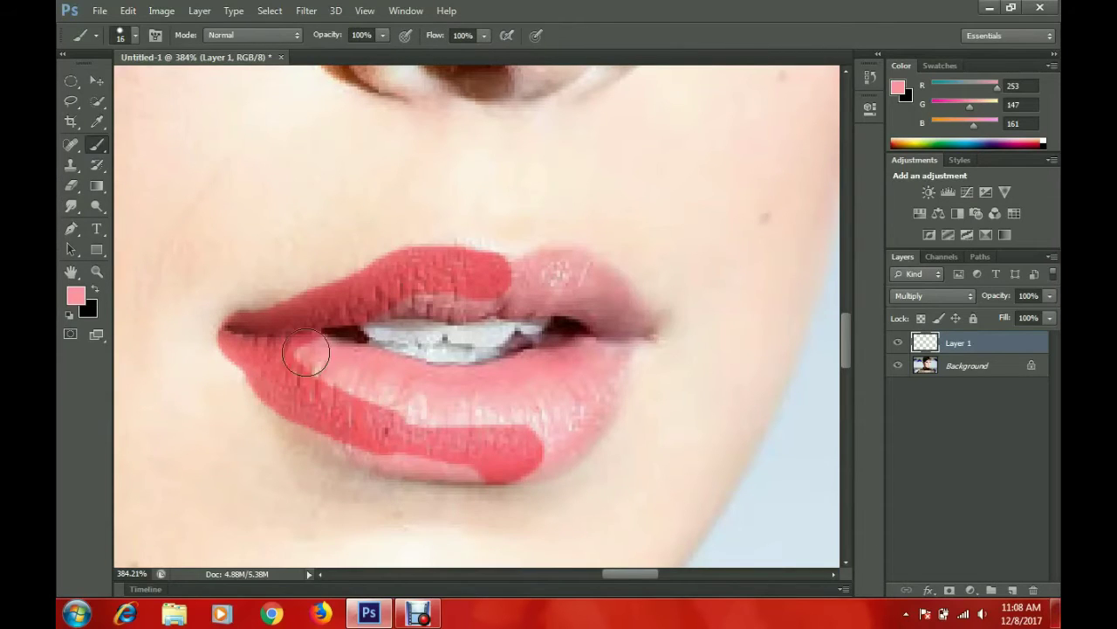
{"action": "mouse_move", "coordinate": [282, 395]}
{"action": "left_mouse_down"}
{"action": "mouse_move", "coordinate": [469, 457]}
{"action": "mouse_move", "coordinate": [456, 381]}
{"action": "mouse_move", "coordinate": [387, 434]}
{"action": "mouse_move", "coordinate": [414, 390]}
{"action": "left_mouse_up"}
{"action": "scroll", "coordinate": [414, 389], "scroll_direction": "down", "scroll_amount": 1}
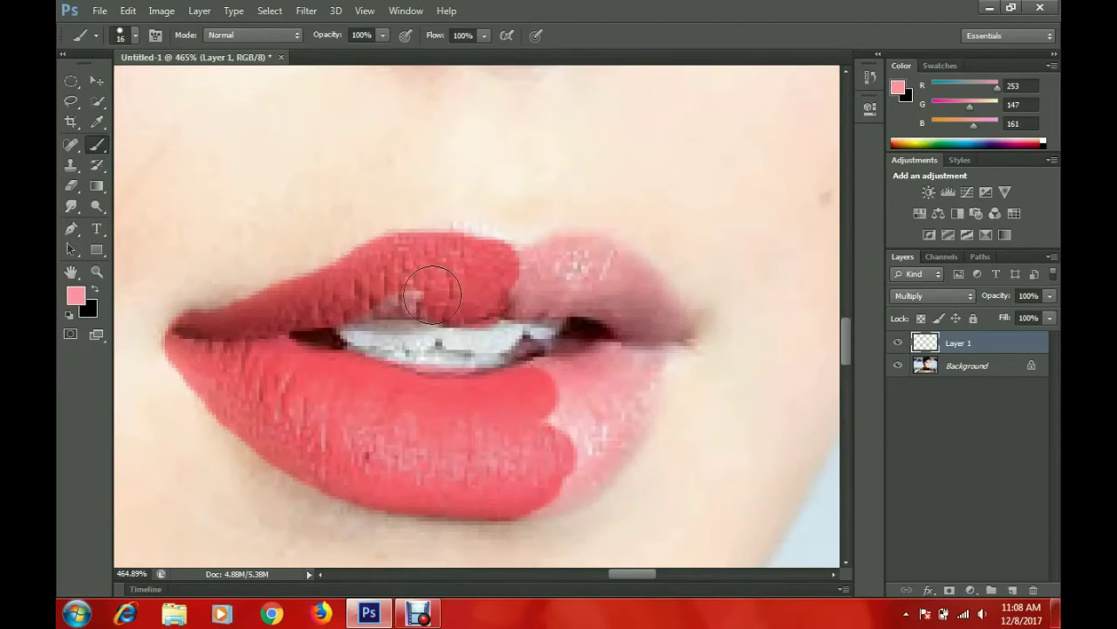
{"action": "scroll", "coordinate": [489, 301], "scroll_direction": "down", "scroll_amount": 2}
{"action": "left_click_drag", "start_coordinate": [525, 302], "coordinate": [489, 301]}
{"action": "scroll", "coordinate": [541, 304], "scroll_direction": "up", "scroll_amount": 4}
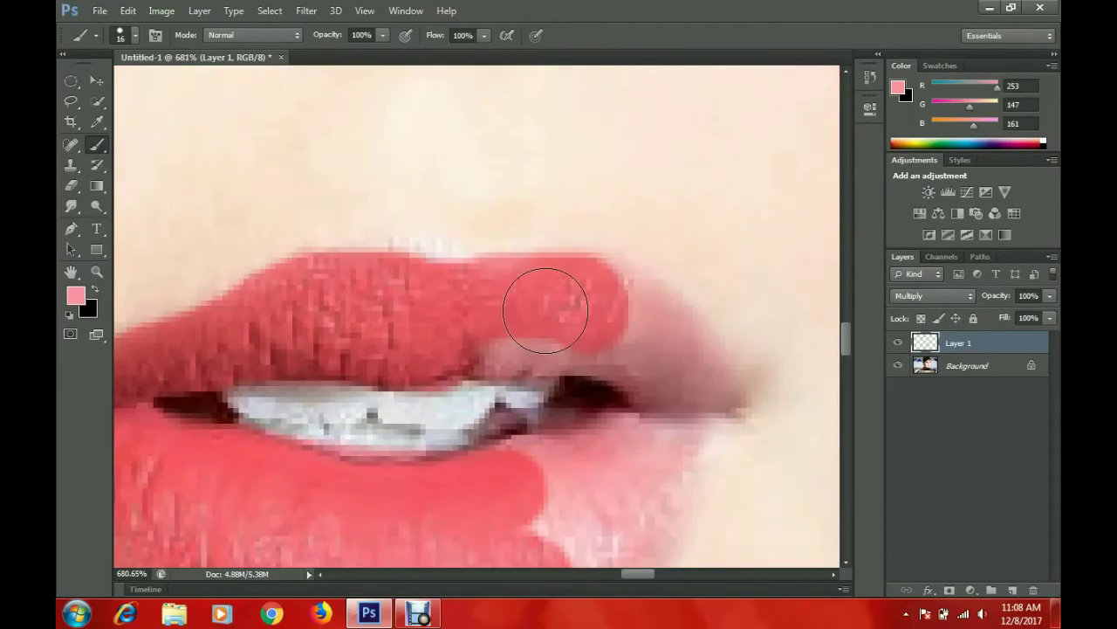
{"action": "scroll", "coordinate": [553, 317], "scroll_direction": "down", "scroll_amount": 1}
{"action": "scroll", "coordinate": [559, 314], "scroll_direction": "down", "scroll_amount": 1}
{"action": "mouse_move", "coordinate": [603, 344]}
{"action": "left_mouse_down"}
{"action": "mouse_move", "coordinate": [629, 354]}
{"action": "mouse_move", "coordinate": [606, 324]}
{"action": "mouse_move", "coordinate": [532, 331]}
{"action": "mouse_move", "coordinate": [520, 406]}
{"action": "mouse_move", "coordinate": [623, 374]}
{"action": "mouse_move", "coordinate": [533, 474]}
{"action": "left_mouse_up"}
Switch to the Eraser and cancel the stray pink stroke on the nose
{"action": "scroll", "coordinate": [375, 371], "scroll_direction": "down", "scroll_amount": 1}
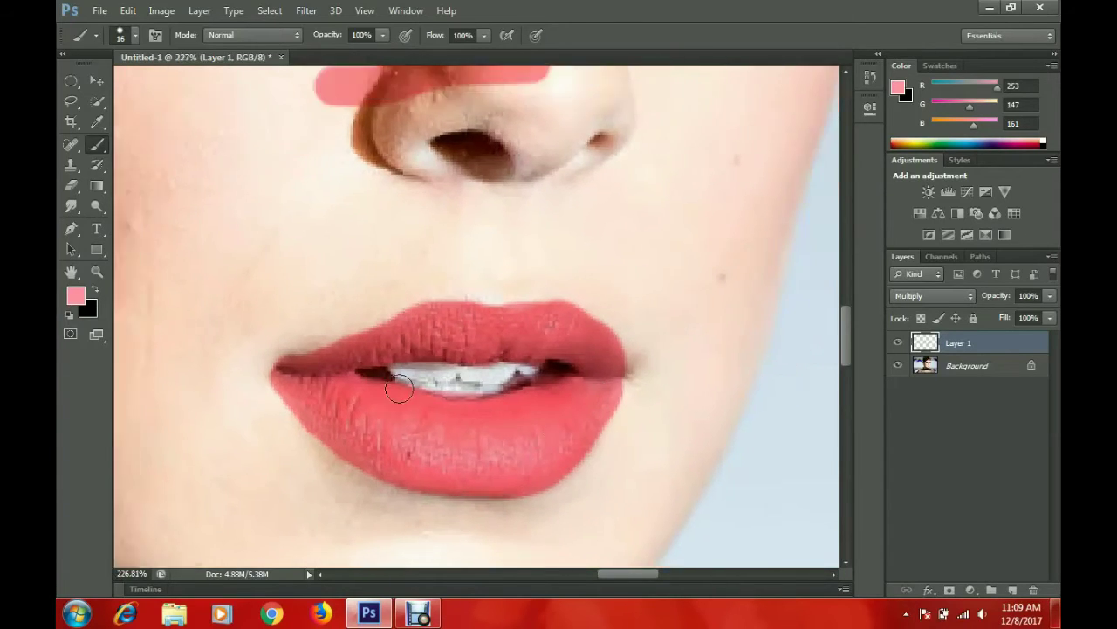
{"action": "scroll", "coordinate": [375, 371], "scroll_direction": "down", "scroll_amount": 3}
{"action": "key", "text": "e"}
{"action": "right_click", "coordinate": [432, 302]}
{"action": "key", "text": "Escape"}
Erase the pink spill along the lower-left lip edge
{"action": "scroll", "coordinate": [399, 312], "scroll_direction": "down", "scroll_amount": 1}
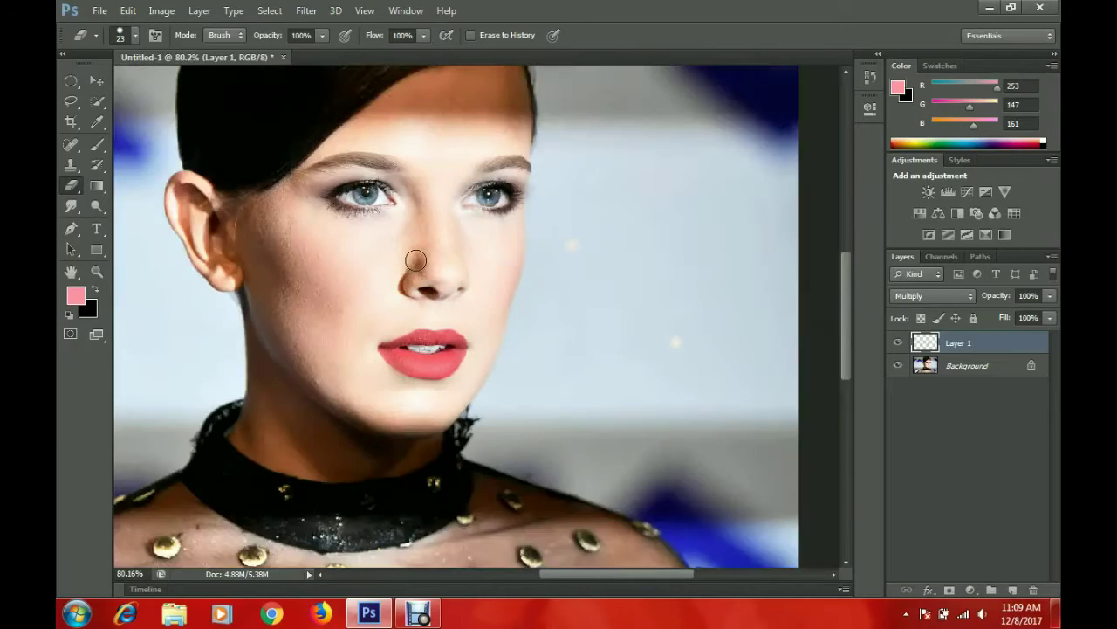
{"action": "scroll", "coordinate": [308, 254], "scroll_direction": "up", "scroll_amount": 3}
{"action": "key", "text": "r"}
{"action": "scroll", "coordinate": [476, 320], "scroll_direction": "up", "scroll_amount": 1}
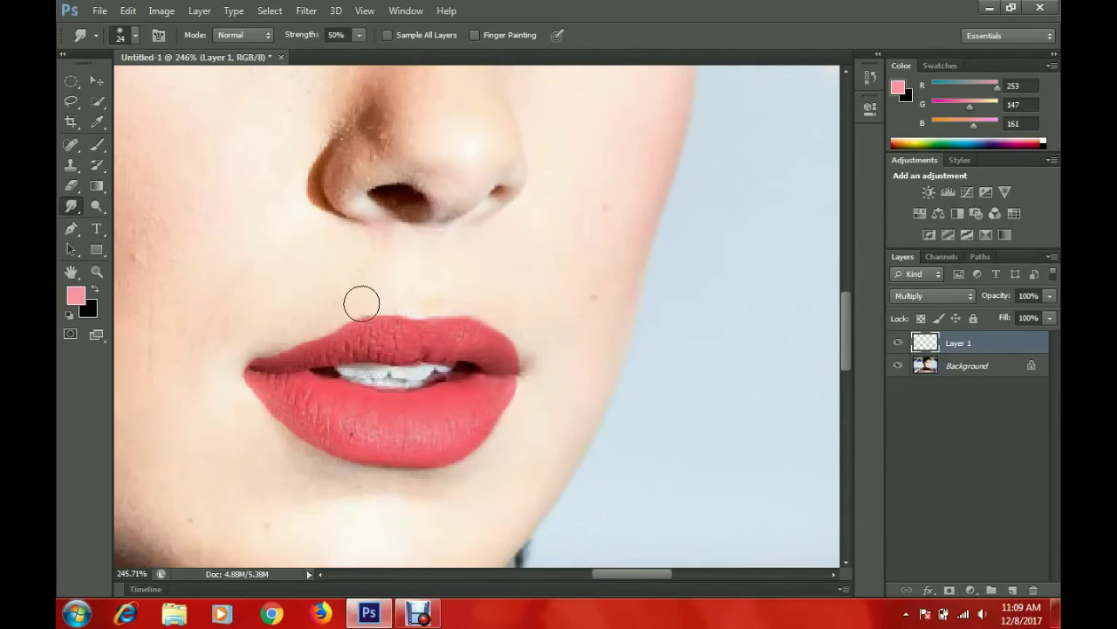
{"action": "left_click", "coordinate": [80, 192]}
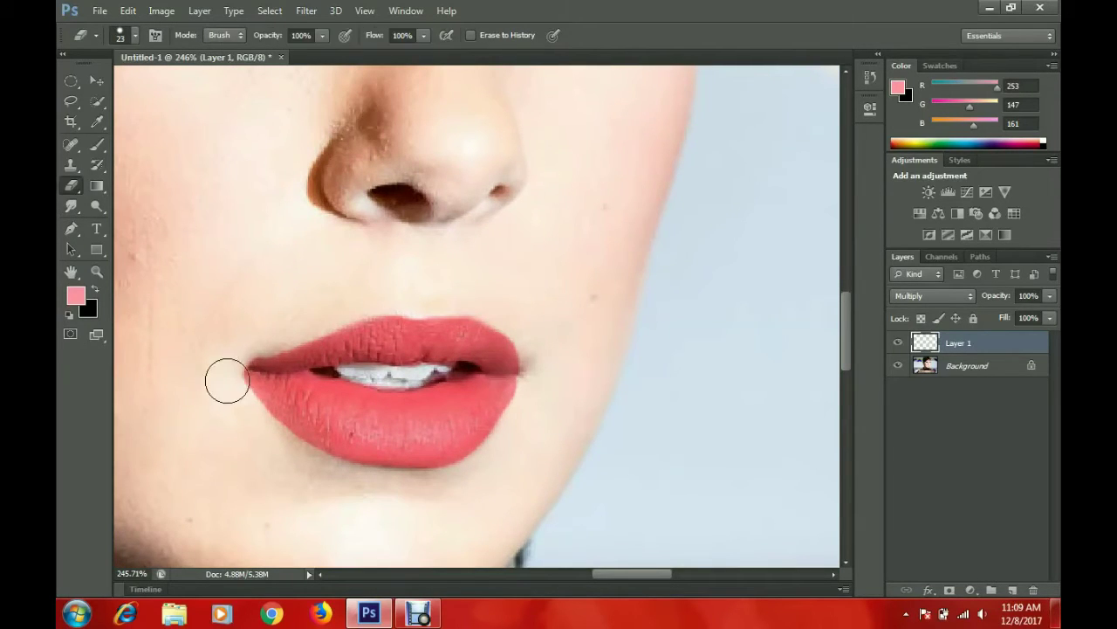
{"action": "left_click_drag", "start_coordinate": [225, 379], "coordinate": [327, 467]}
{"action": "left_click", "coordinate": [142, 12]}
{"action": "left_click", "coordinate": [194, 585]}
Shift the lips to vivid hot pink with Hue/Saturation: Hue -19, Saturation +100
{"action": "key", "text": "ctrl+0"}
{"action": "left_click", "coordinate": [161, 11]}
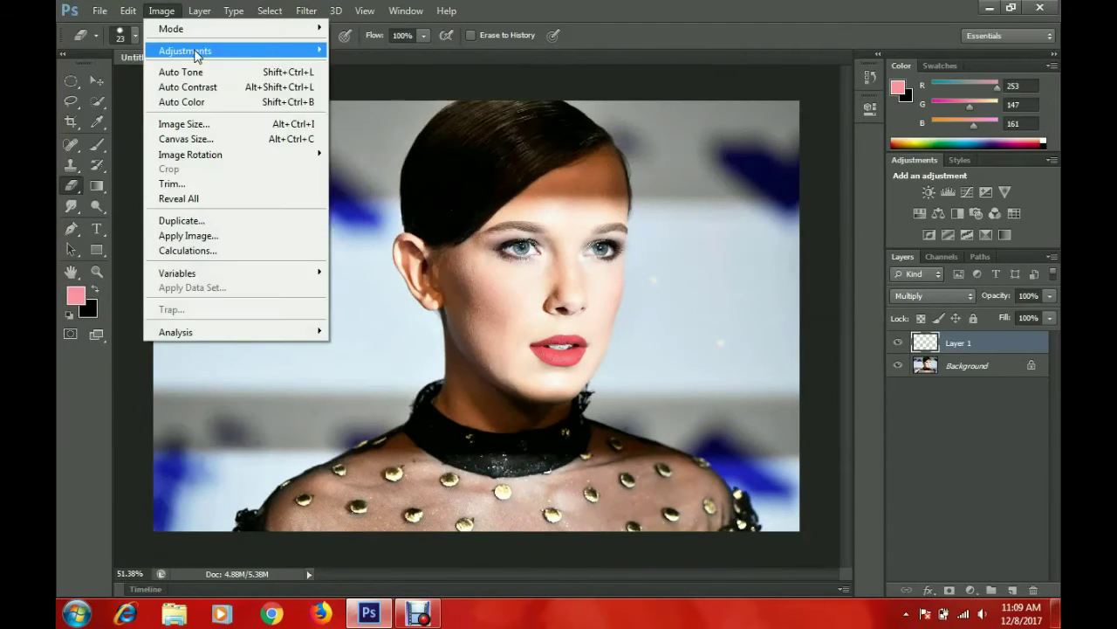
{"action": "left_click", "coordinate": [367, 125]}
{"action": "left_click_drag", "start_coordinate": [764, 245], "coordinate": [747, 206]}
{"action": "left_click_drag", "start_coordinate": [790, 245], "coordinate": [915, 194]}
{"action": "left_click", "coordinate": [950, 132]}
Flatten the image into a single Background layer
{"action": "key", "text": "e"}
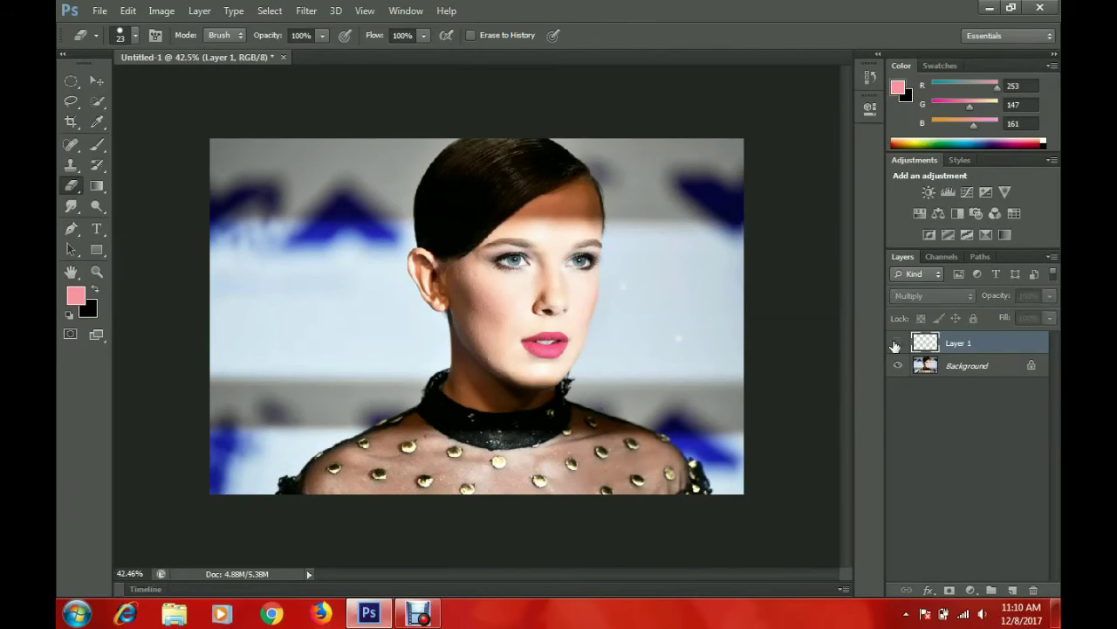
{"action": "scroll", "coordinate": [582, 369], "scroll_direction": "up", "scroll_amount": 5}
{"action": "scroll", "coordinate": [722, 262], "scroll_direction": "down", "scroll_amount": 5}
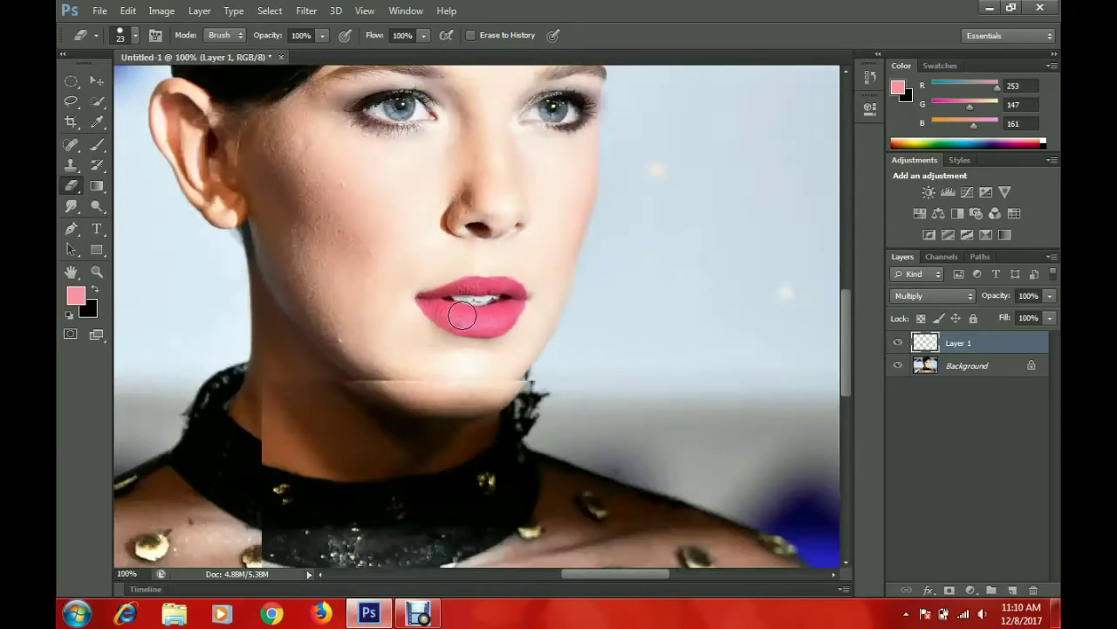
{"action": "right_click", "coordinate": [992, 364]}
{"action": "left_click", "coordinate": [938, 499]}
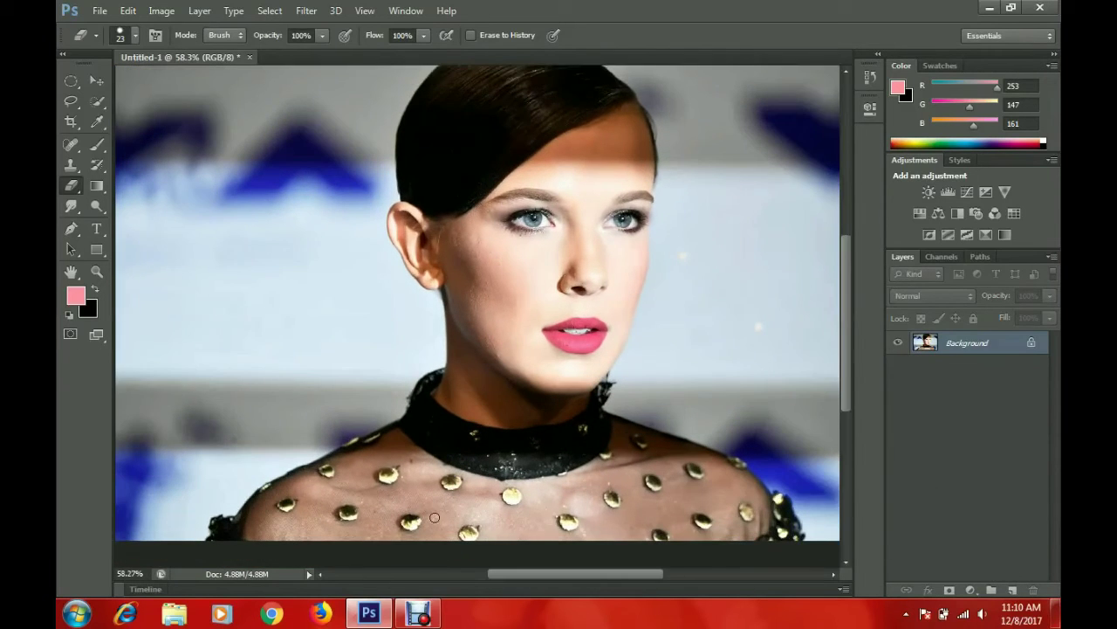
Add a new layer with a 25 px brush and change the layer's blend mode
{"action": "left_click", "coordinate": [1013, 590]}
{"action": "key", "text": "b"}
{"action": "key", "text": "x"}
{"action": "right_click", "coordinate": [468, 262]}
{"action": "left_click_drag", "start_coordinate": [499, 304], "coordinate": [506, 304]}
{"action": "key", "text": "Return"}
{"action": "left_click", "coordinate": [934, 296]}
{"action": "left_click", "coordinate": [925, 207]}
Soften the layer with a Gaussian Blur at an increased radius
{"action": "left_click", "coordinate": [306, 11]}
{"action": "left_click", "coordinate": [474, 172]}
{"action": "left_click_drag", "start_coordinate": [742, 355], "coordinate": [775, 356]}
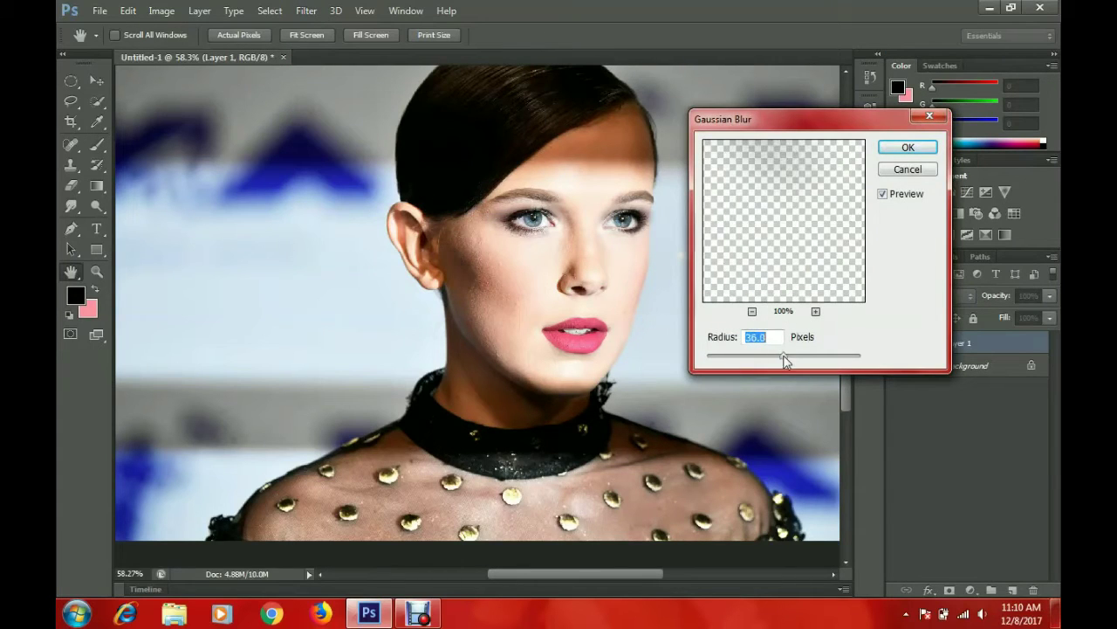
{"action": "left_click", "coordinate": [908, 147]}
On a second new layer, dab a white highlight on the nose tip
{"action": "left_click", "coordinate": [1013, 590]}
{"action": "key", "text": "d"}
{"action": "key", "text": "x"}
{"action": "scroll", "coordinate": [555, 283], "scroll_direction": "up", "scroll_amount": 2}
{"action": "scroll", "coordinate": [555, 283], "scroll_direction": "up", "scroll_amount": 2}
{"action": "right_click", "coordinate": [555, 262]}
{"action": "left_click_drag", "start_coordinate": [532, 271], "coordinate": [543, 284]}
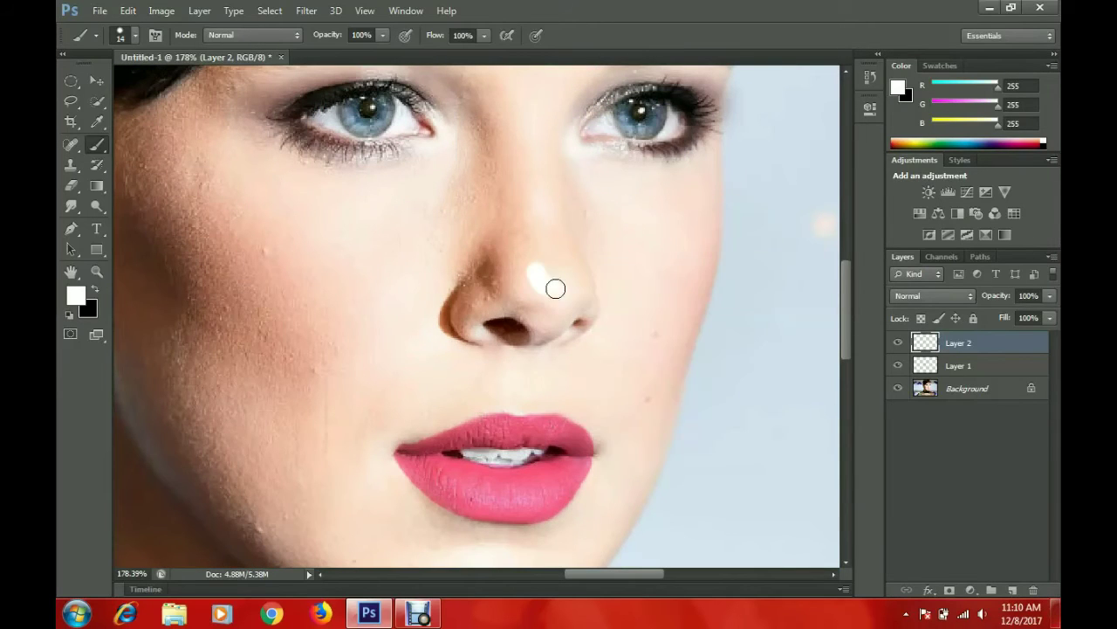
Soften the nose-tip highlight with the Smudge tool and Eraser
{"action": "left_click", "coordinate": [72, 206]}
{"action": "scroll", "coordinate": [552, 275], "scroll_direction": "down", "scroll_amount": 2}
{"action": "right_click", "coordinate": [551, 274]}
{"action": "key", "text": "Return"}
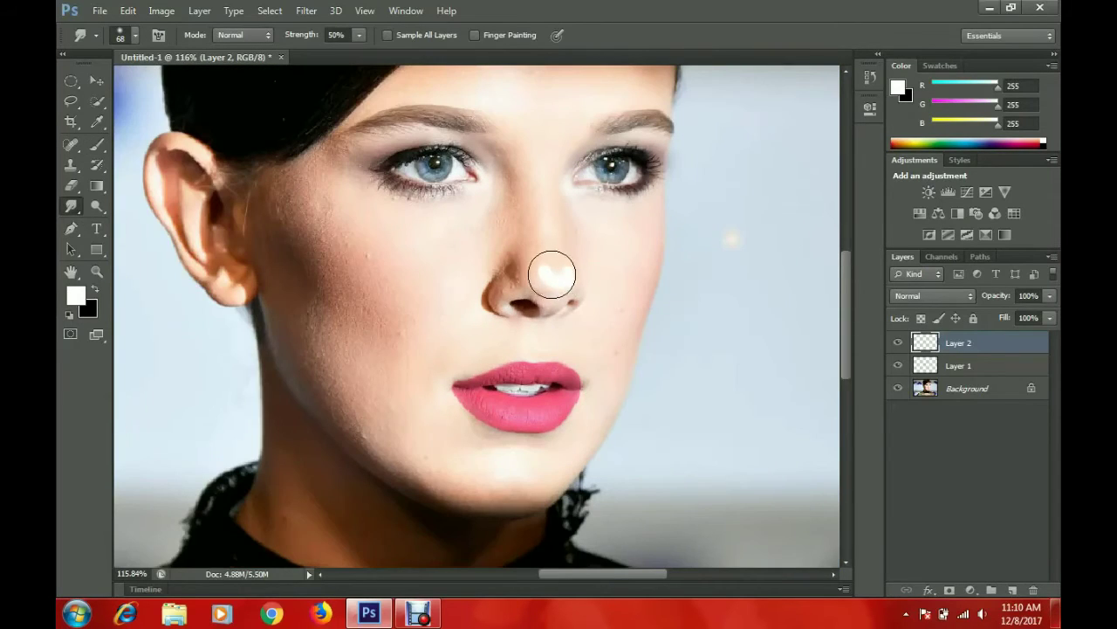
{"action": "scroll", "coordinate": [559, 277], "scroll_direction": "down", "scroll_amount": 3}
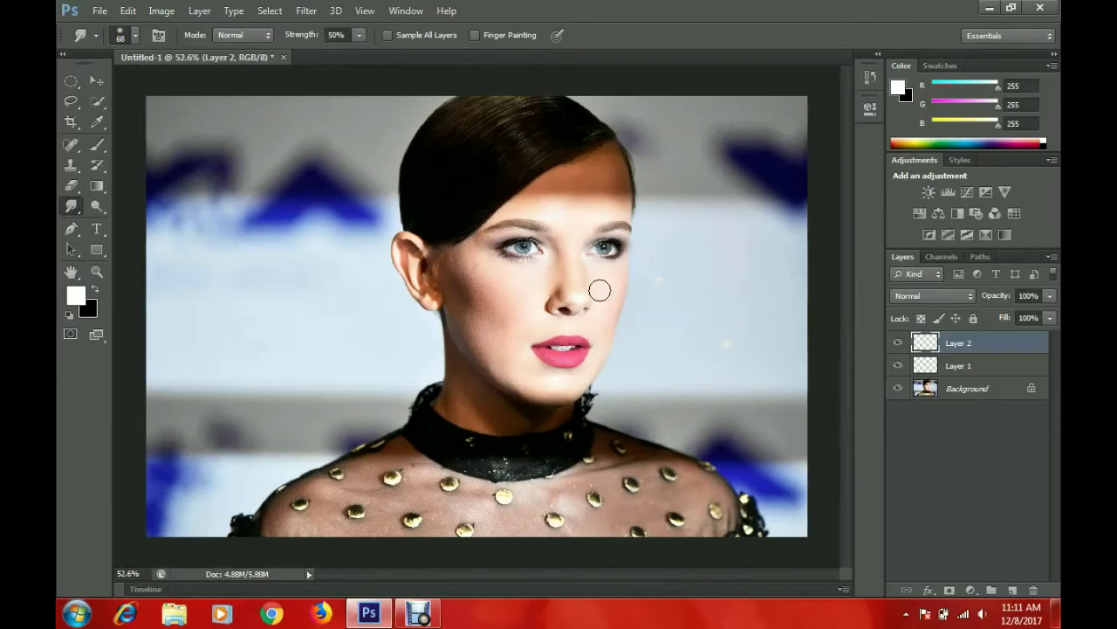
{"action": "key", "text": "e"}
{"action": "right_click", "coordinate": [566, 276]}
{"action": "key", "text": "Return"}
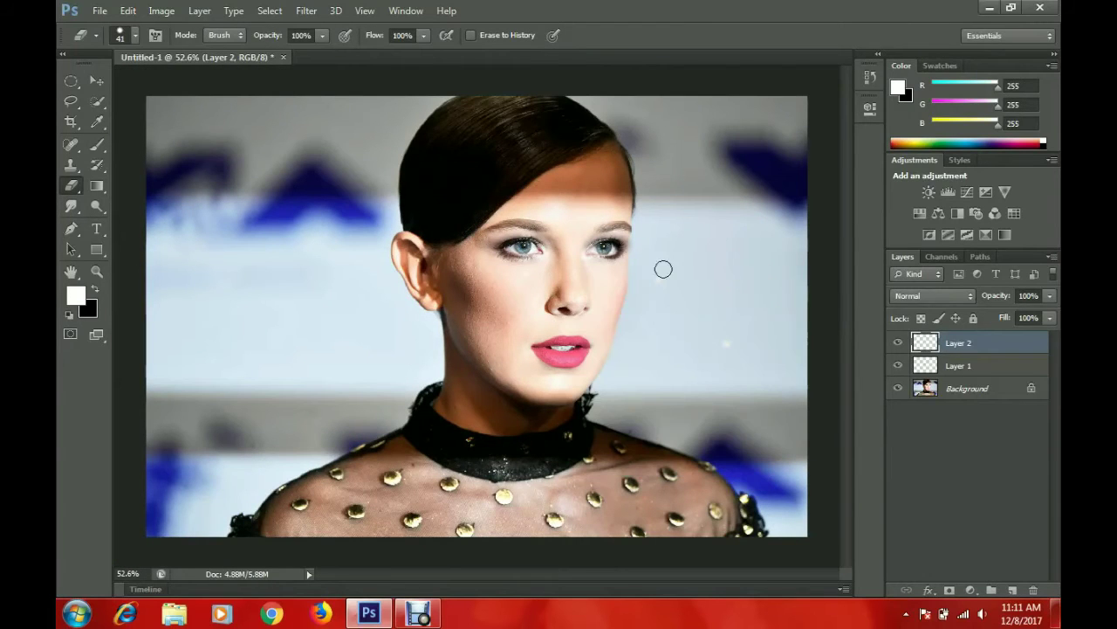
{"action": "key", "text": "r"}
{"action": "scroll", "coordinate": [611, 308], "scroll_direction": "up", "scroll_amount": 3}
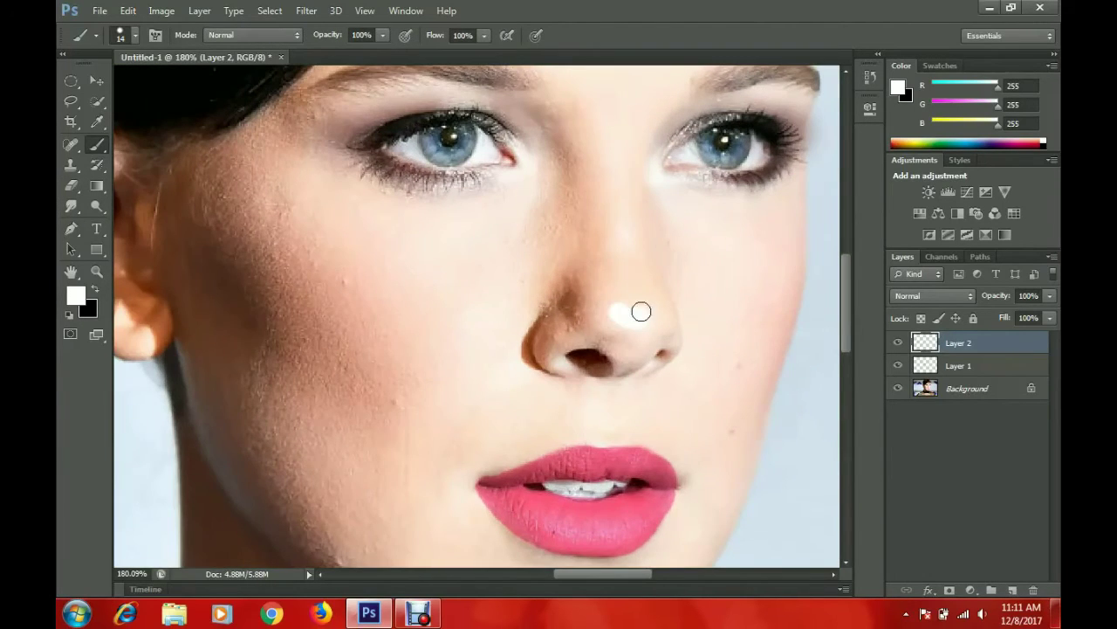
{"action": "scroll", "coordinate": [341, 301], "scroll_direction": "down", "scroll_amount": 3}
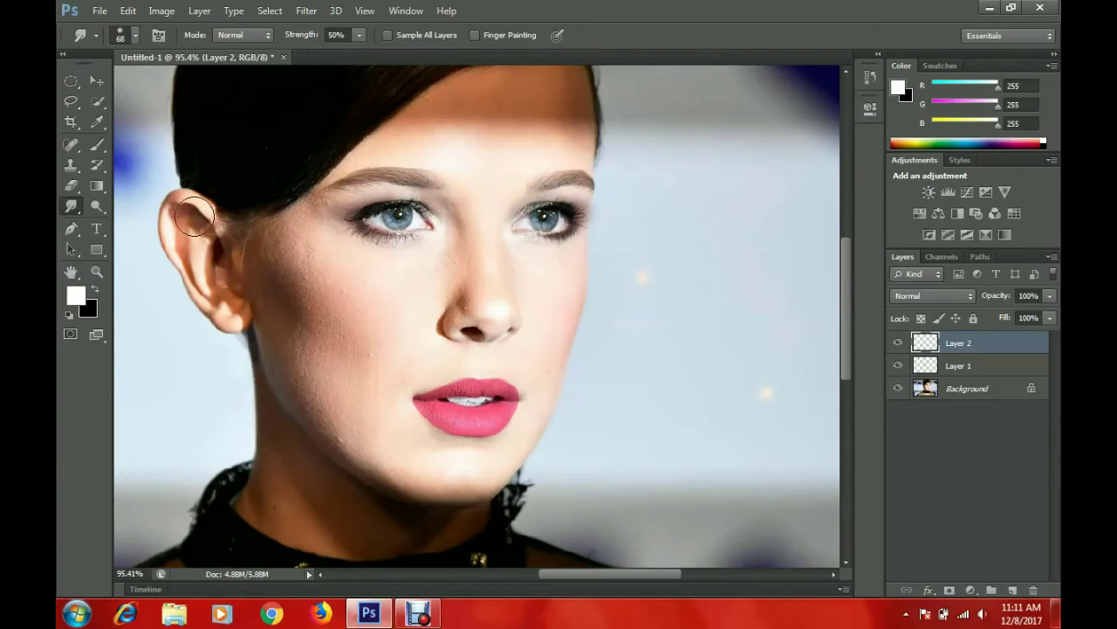
Paint a 7 px white highlight line down the nose bridge and smudge it
{"action": "key", "text": "b"}
{"action": "scroll", "coordinate": [438, 227], "scroll_direction": "up", "scroll_amount": 1}
{"action": "right_click", "coordinate": [499, 254]}
{"action": "type", "text": "7"}
{"action": "key", "text": "Return"}
{"action": "left_click_drag", "start_coordinate": [499, 187], "coordinate": [507, 275]}
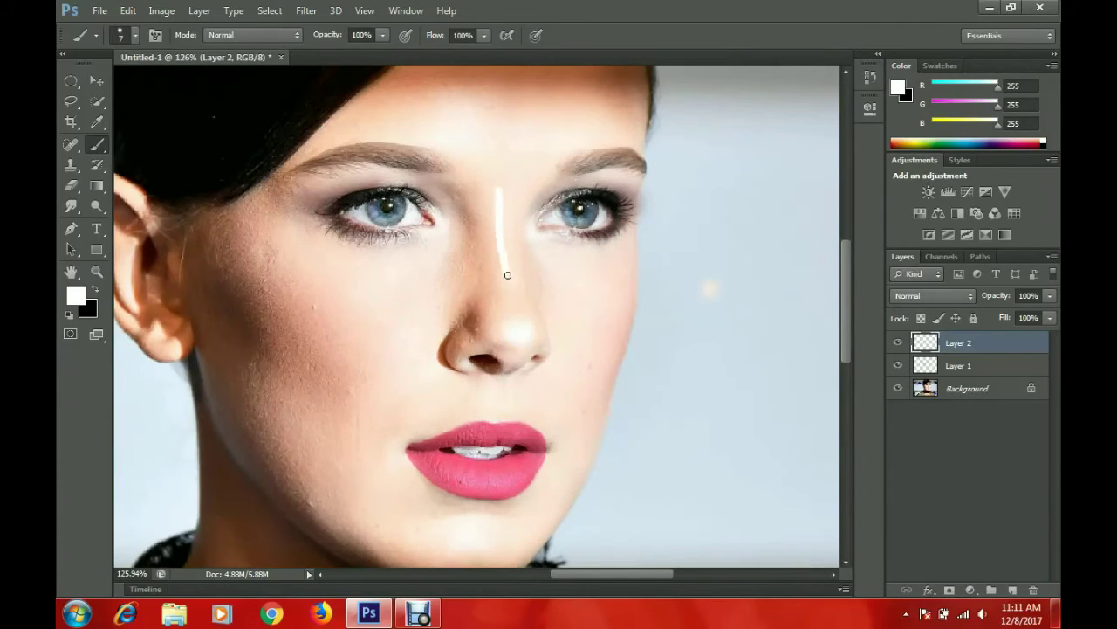
{"action": "key", "text": "r"}
{"action": "scroll", "coordinate": [511, 277], "scroll_direction": "down", "scroll_amount": 1}
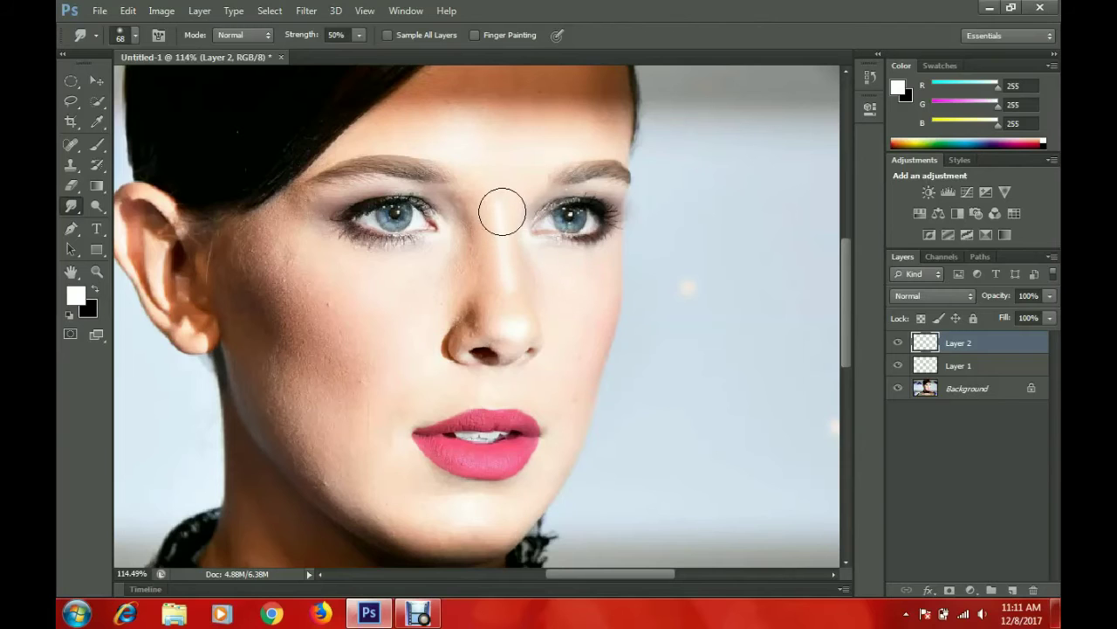
{"action": "scroll", "coordinate": [505, 250], "scroll_direction": "down", "scroll_amount": 3}
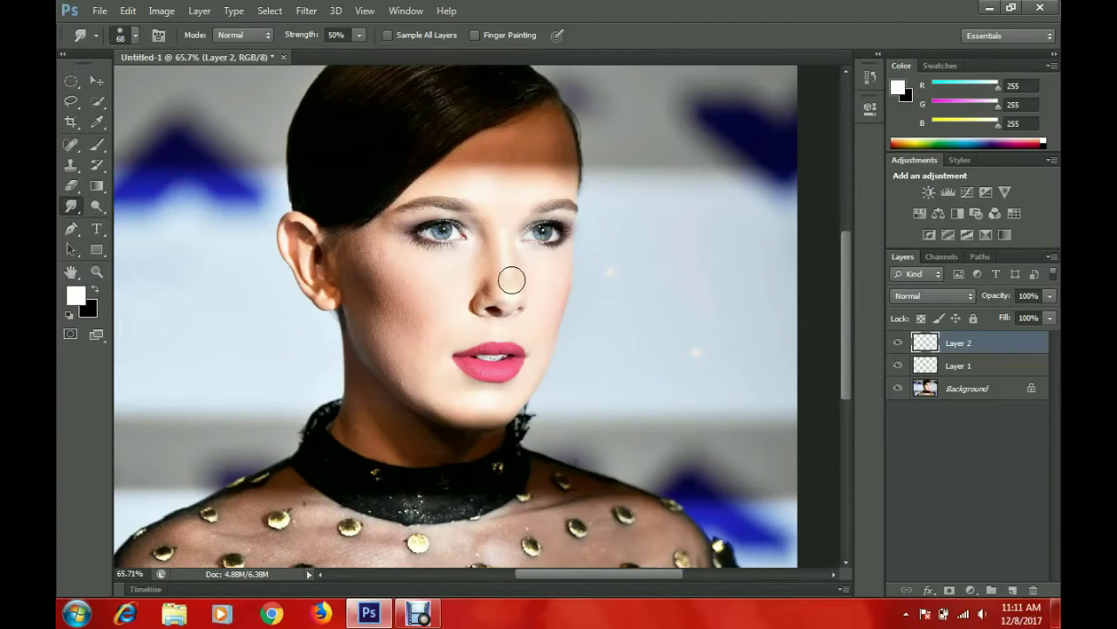
{"action": "scroll", "coordinate": [512, 279], "scroll_direction": "up", "scroll_amount": 1}
{"action": "scroll", "coordinate": [511, 279], "scroll_direction": "up", "scroll_amount": 1}
Clean up the nose highlight with a 41 px eraser and smudging
{"action": "key", "text": "e"}
{"action": "right_click", "coordinate": [419, 242]}
{"action": "type", "text": "41"}
{"action": "key", "text": "Return"}
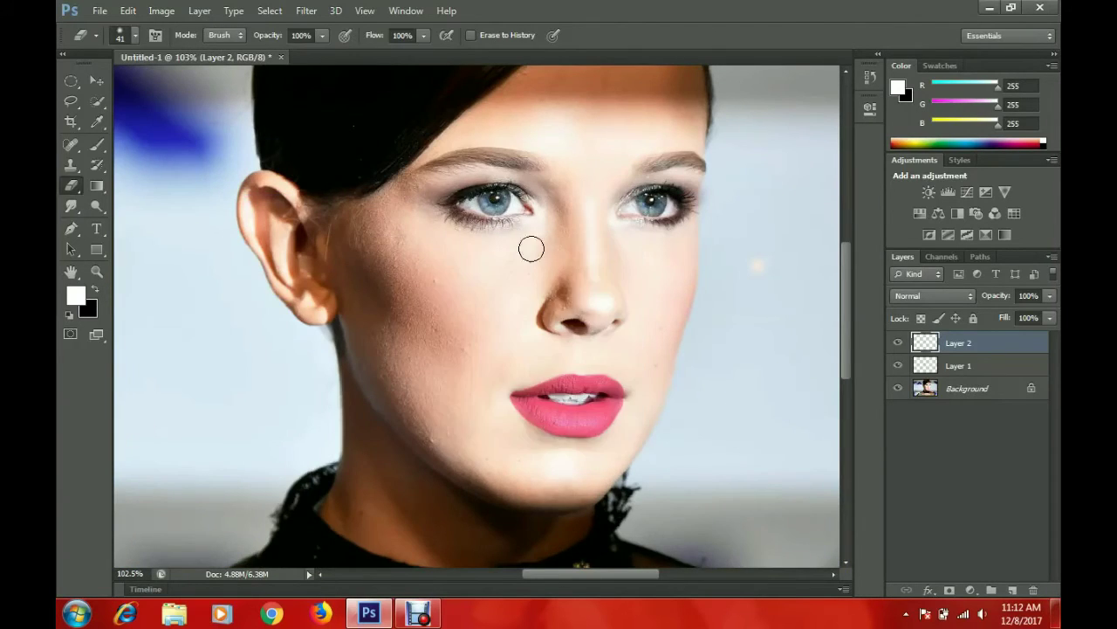
{"action": "scroll", "coordinate": [595, 203], "scroll_direction": "down", "scroll_amount": 2}
{"action": "key", "text": "r"}
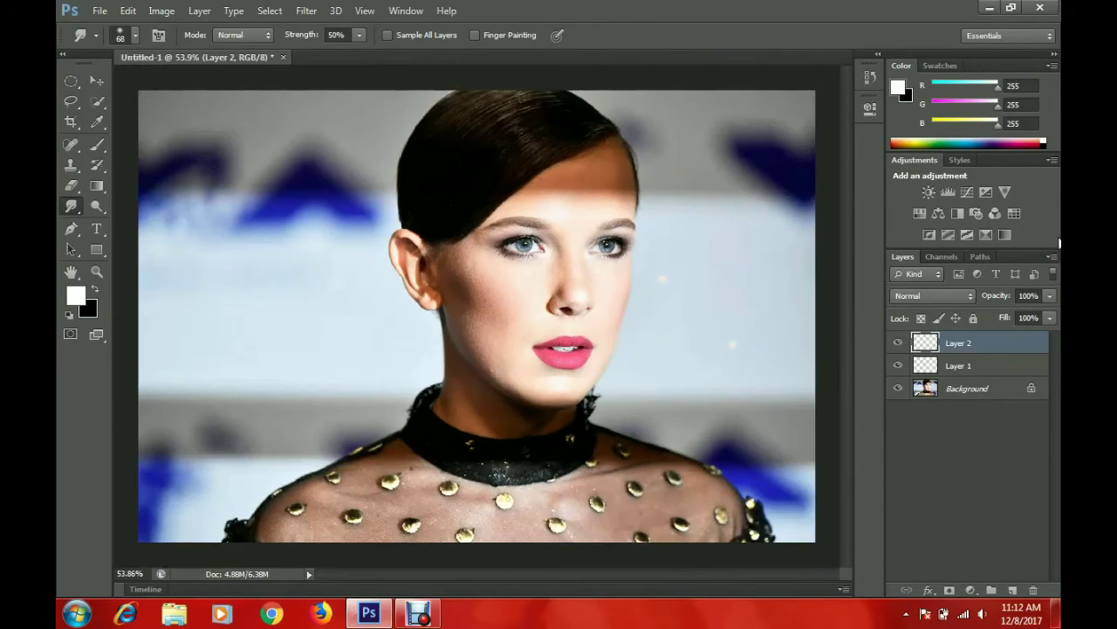
Flatten the image and add a new empty layer for the eyeliner
{"action": "right_click", "coordinate": [1004, 389]}
{"action": "left_click", "coordinate": [960, 492]}
{"action": "scroll", "coordinate": [567, 157], "scroll_direction": "up", "scroll_amount": 3}
{"action": "left_click", "coordinate": [1012, 590]}
{"action": "key", "text": "c"}
{"action": "key", "text": "p"}
{"action": "scroll", "coordinate": [384, 262], "scroll_direction": "up", "scroll_amount": 2}
Fill the eyeliner path at the left eye's outer corner with black, then delete the path
{"action": "left_click", "coordinate": [359, 279]}
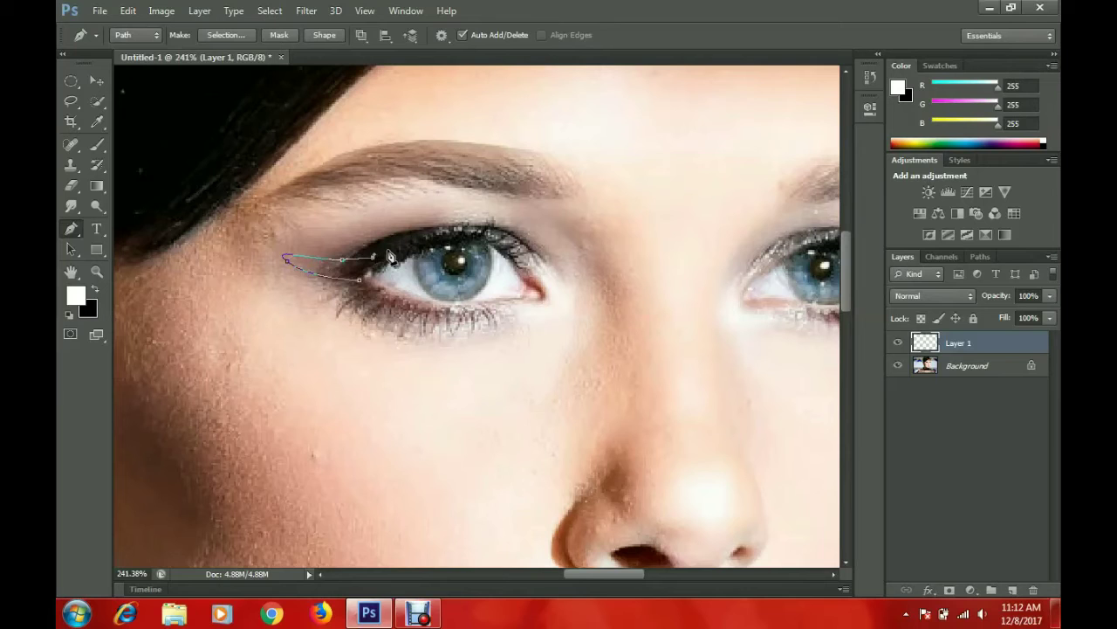
{"action": "right_click", "coordinate": [361, 279]}
{"action": "left_click", "coordinate": [375, 321]}
{"action": "left_click", "coordinate": [597, 162]}
{"action": "left_click", "coordinate": [519, 277]}
{"action": "left_click", "coordinate": [665, 148]}
{"action": "right_click", "coordinate": [422, 250]}
{"action": "left_click", "coordinate": [422, 250]}
Paint a thick black line along the left eye's upper lashes
{"action": "key", "text": "r"}
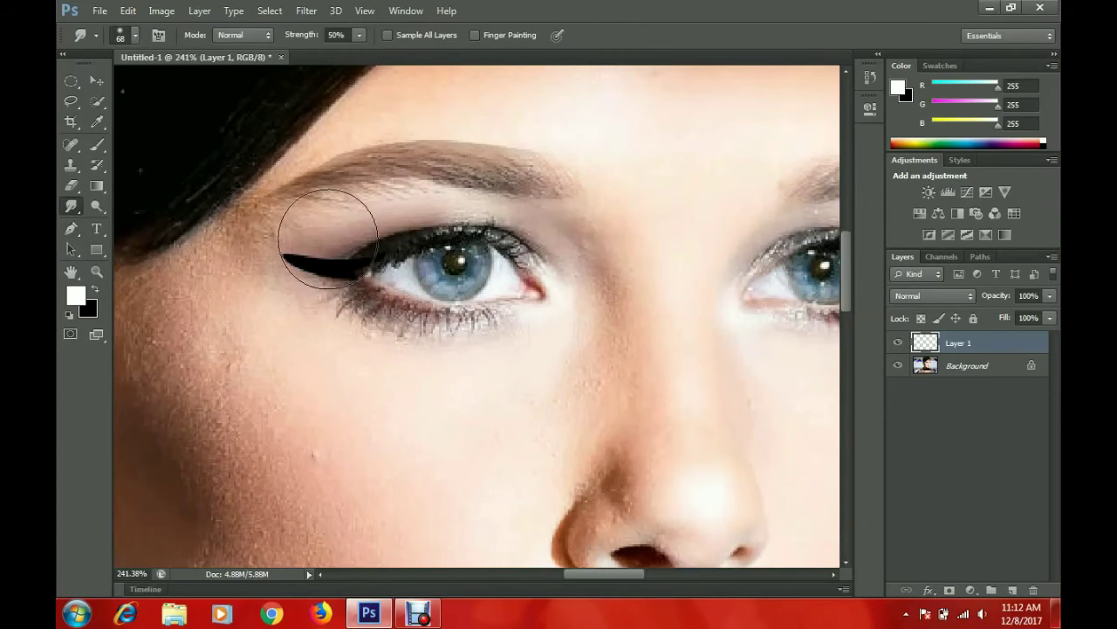
{"action": "scroll", "coordinate": [323, 262], "scroll_direction": "down", "scroll_amount": 4}
{"action": "scroll", "coordinate": [299, 260], "scroll_direction": "up", "scroll_amount": 3}
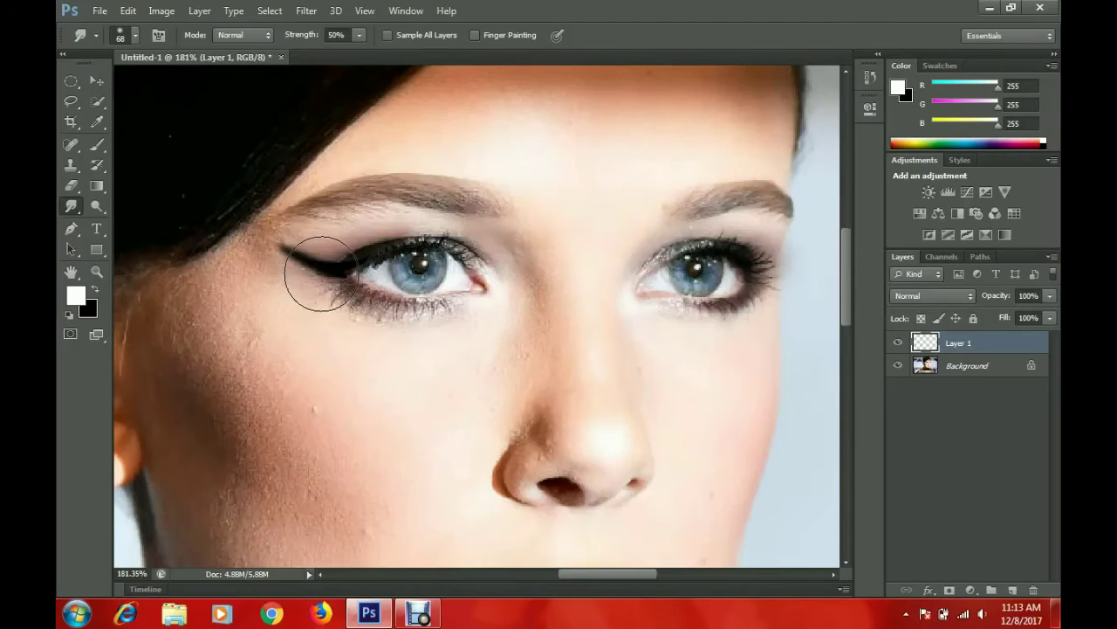
{"action": "key", "text": "b"}
{"action": "scroll", "coordinate": [306, 236], "scroll_direction": "up", "scroll_amount": 1}
{"action": "scroll", "coordinate": [306, 237], "scroll_direction": "up", "scroll_amount": 1}
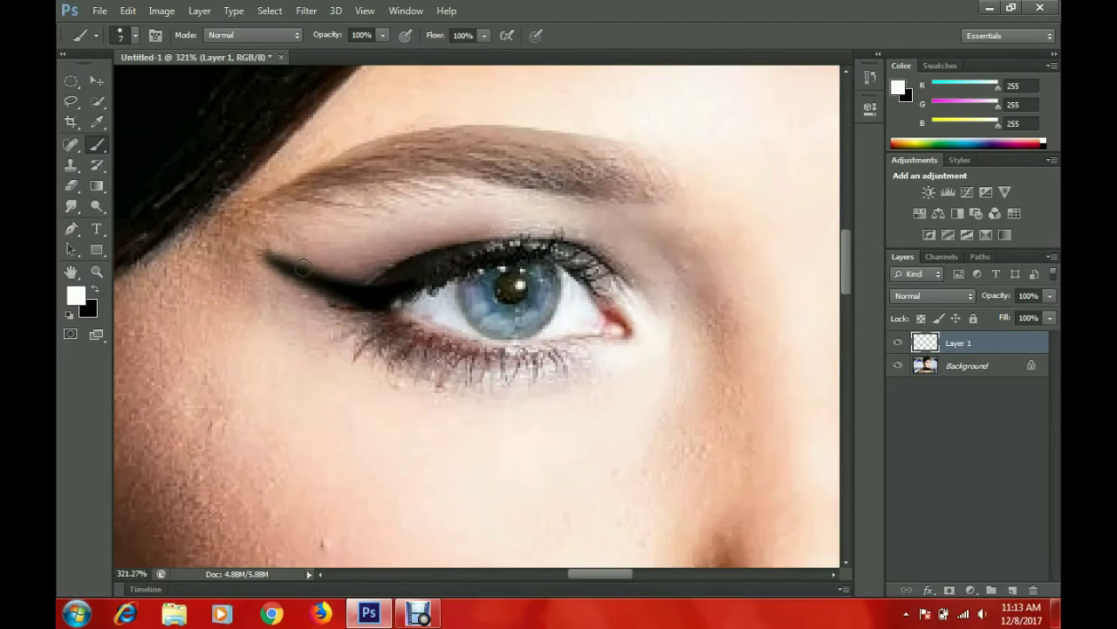
{"action": "left_click", "coordinate": [93, 290]}
{"action": "mouse_move", "coordinate": [299, 264]}
{"action": "left_mouse_down"}
{"action": "mouse_move", "coordinate": [468, 255]}
{"action": "mouse_move", "coordinate": [289, 273]}
{"action": "left_mouse_up"}
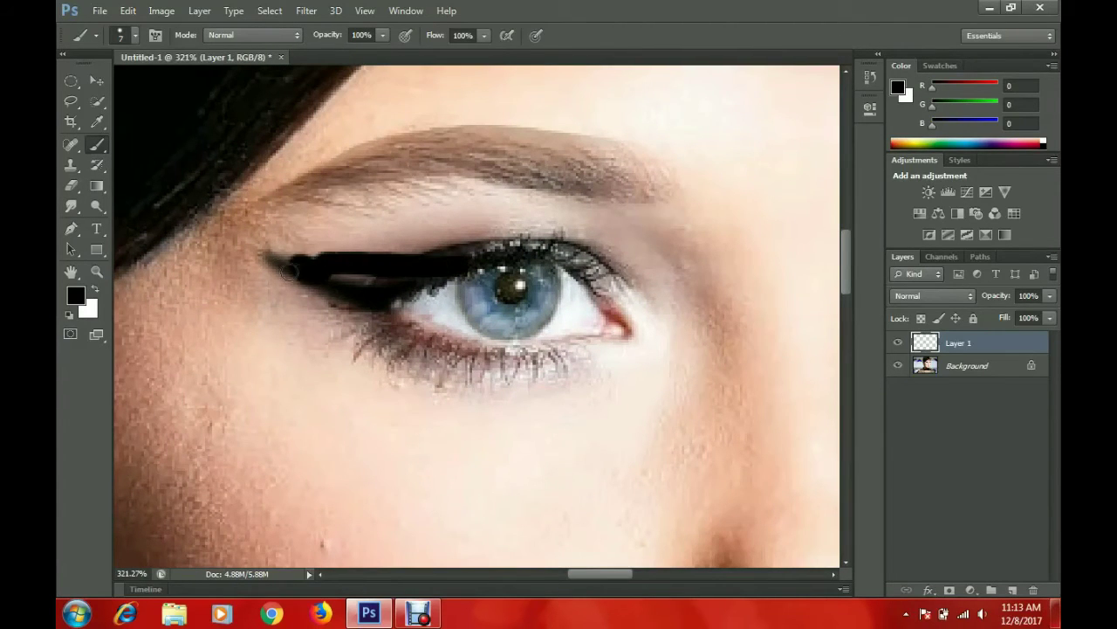
Smudge the black liner outward into a wing and check the eraser settings
{"action": "scroll", "coordinate": [439, 279], "scroll_direction": "down", "scroll_amount": 1}
{"action": "key", "text": "r"}
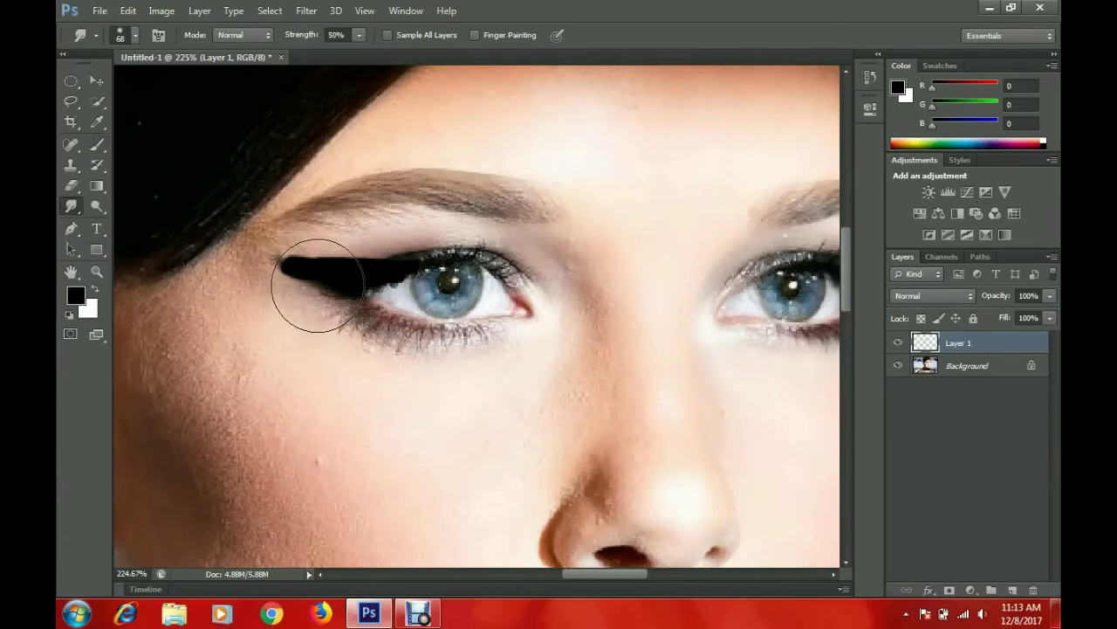
{"action": "scroll", "coordinate": [300, 287], "scroll_direction": "down", "scroll_amount": 3}
{"action": "left_click_drag", "start_coordinate": [375, 286], "coordinate": [280, 262]}
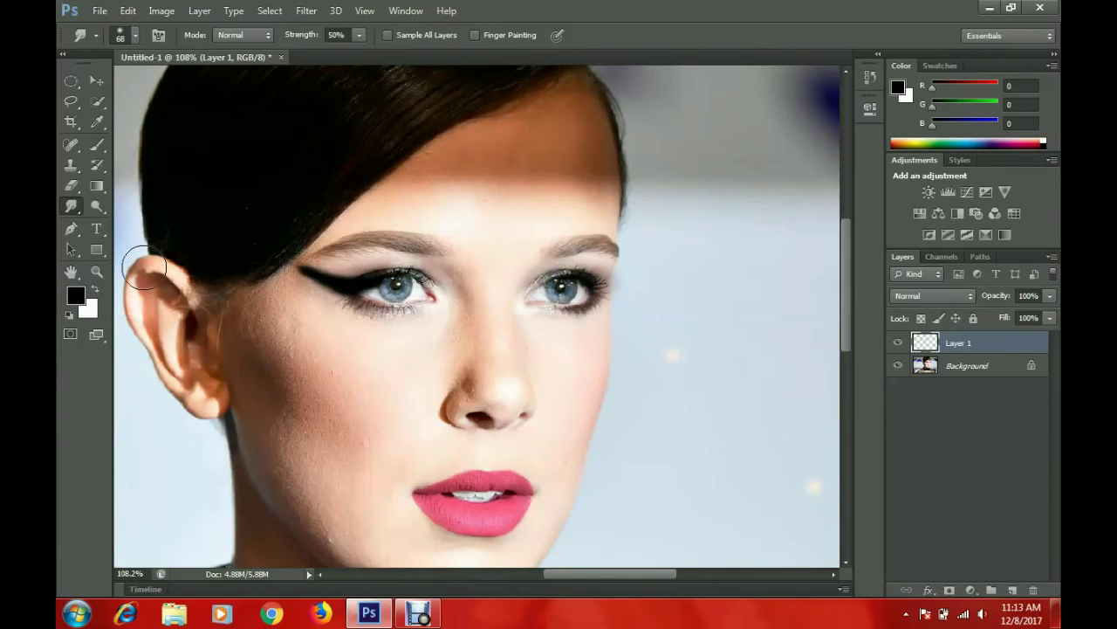
{"action": "key", "text": "e"}
{"action": "right_click", "coordinate": [378, 296]}
{"action": "key", "text": "Return"}
{"action": "scroll", "coordinate": [318, 312], "scroll_direction": "up", "scroll_amount": 1}
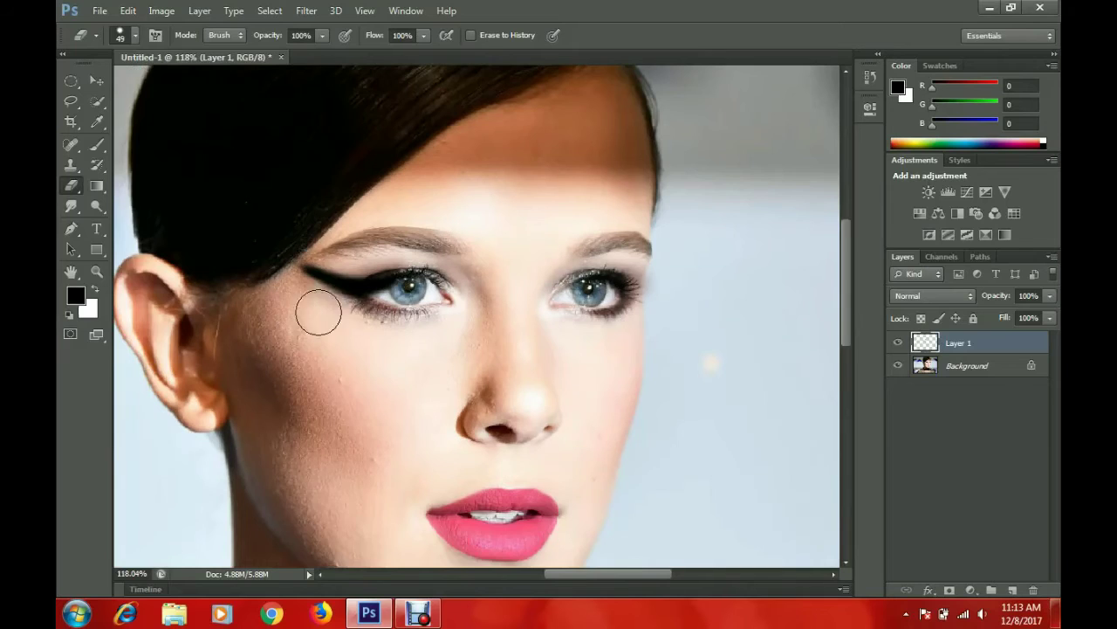
{"action": "scroll", "coordinate": [312, 302], "scroll_direction": "up", "scroll_amount": 3}
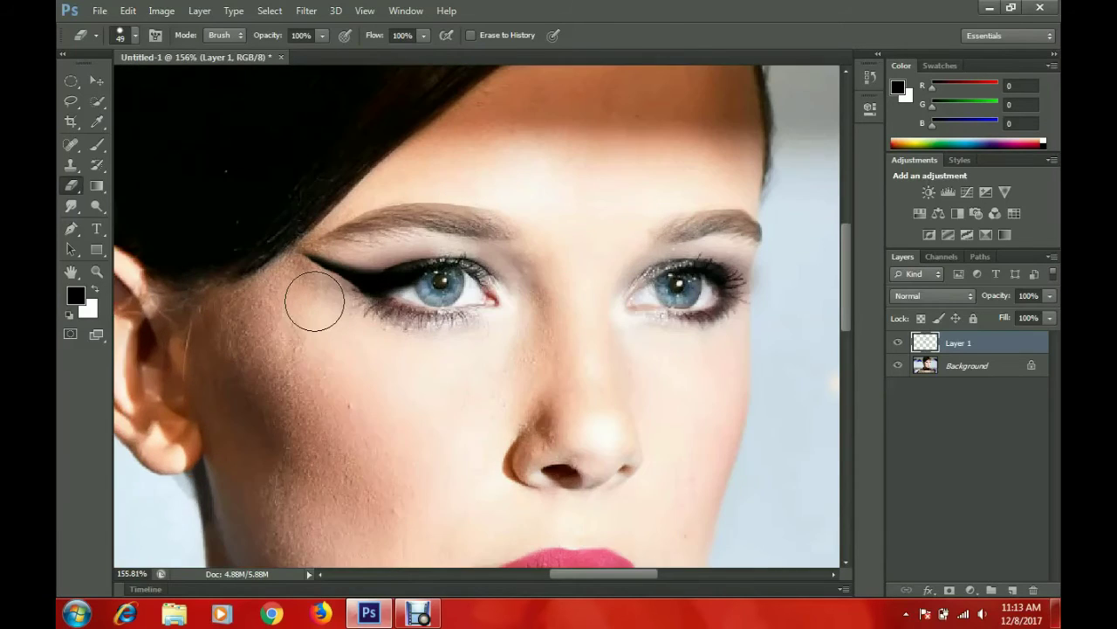
{"action": "scroll", "coordinate": [313, 293], "scroll_direction": "down", "scroll_amount": 2}
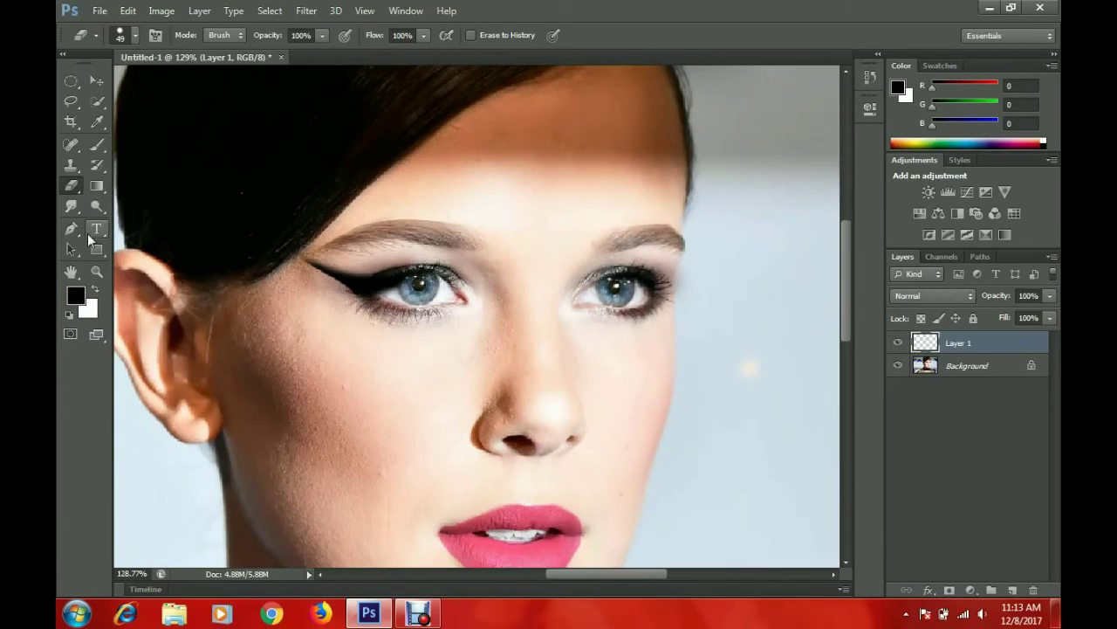
Warp the eyeliner into a longer curved wing via Free Transform
{"action": "left_click", "coordinate": [127, 11]}
{"action": "left_click", "coordinate": [175, 302]}
{"action": "left_click", "coordinate": [798, 35]}
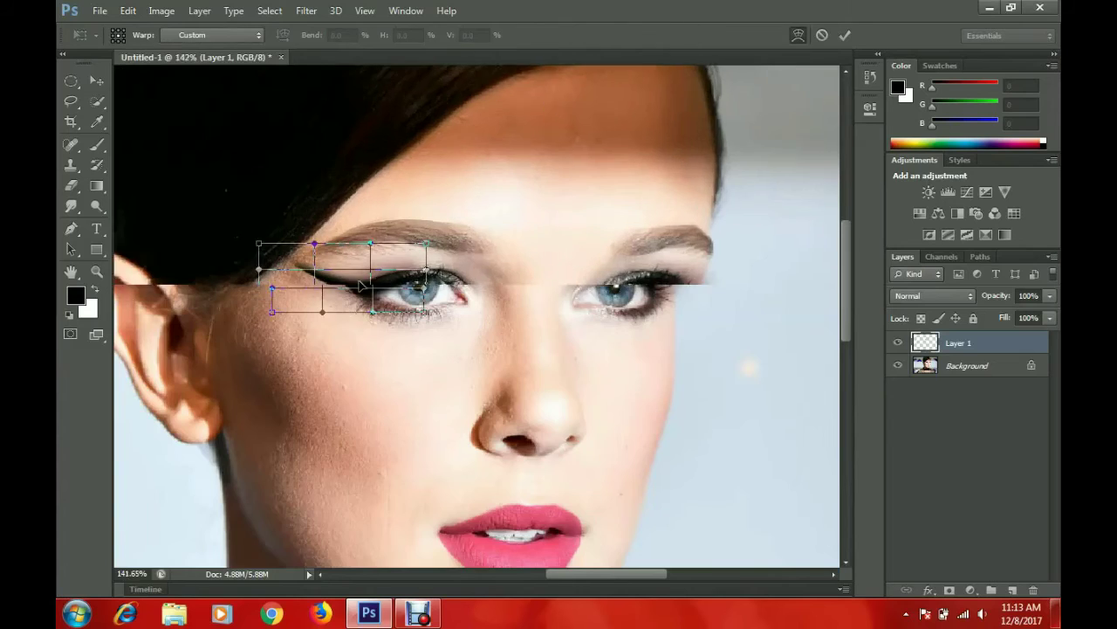
{"action": "scroll", "coordinate": [460, 305], "scroll_direction": "up", "scroll_amount": 3}
{"action": "mouse_move", "coordinate": [460, 306]}
{"action": "left_mouse_down"}
{"action": "mouse_move", "coordinate": [294, 330]}
{"action": "mouse_move", "coordinate": [376, 281]}
{"action": "left_mouse_up"}
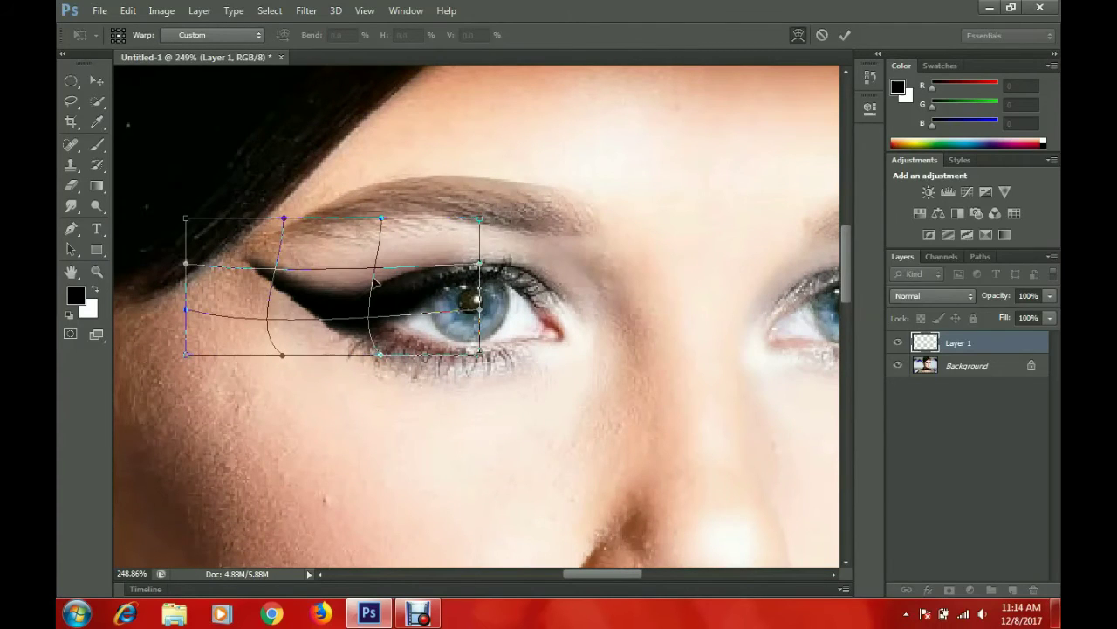
{"action": "left_click", "coordinate": [852, 35]}
Resize the eraser to 23 px to clean up the wing's edges
{"action": "right_click", "coordinate": [212, 197]}
{"action": "left_click_drag", "start_coordinate": [279, 264], "coordinate": [297, 263]}
{"action": "key", "text": "Return"}
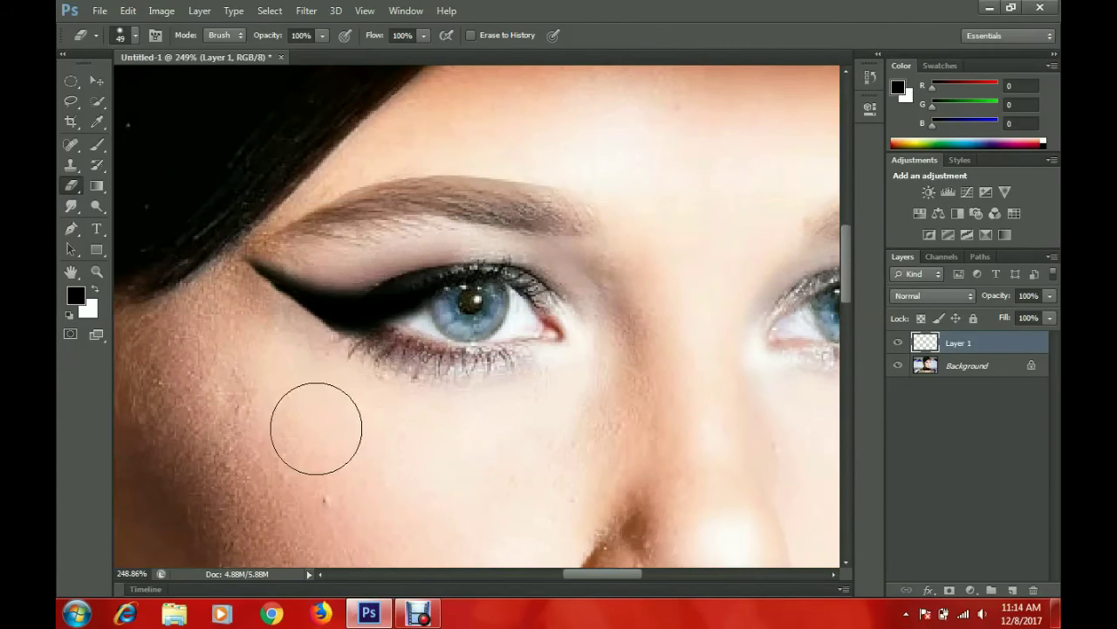
{"action": "scroll", "coordinate": [300, 382], "scroll_direction": "down", "scroll_amount": 2}
{"action": "scroll", "coordinate": [404, 334], "scroll_direction": "up", "scroll_amount": 2}
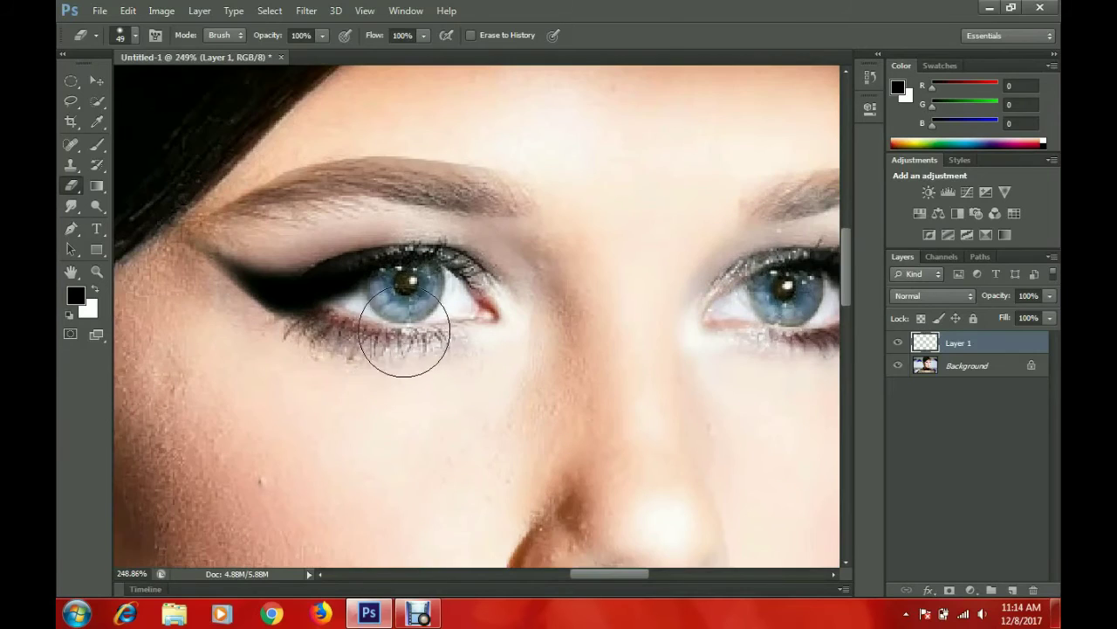
{"action": "right_click", "coordinate": [376, 304]}
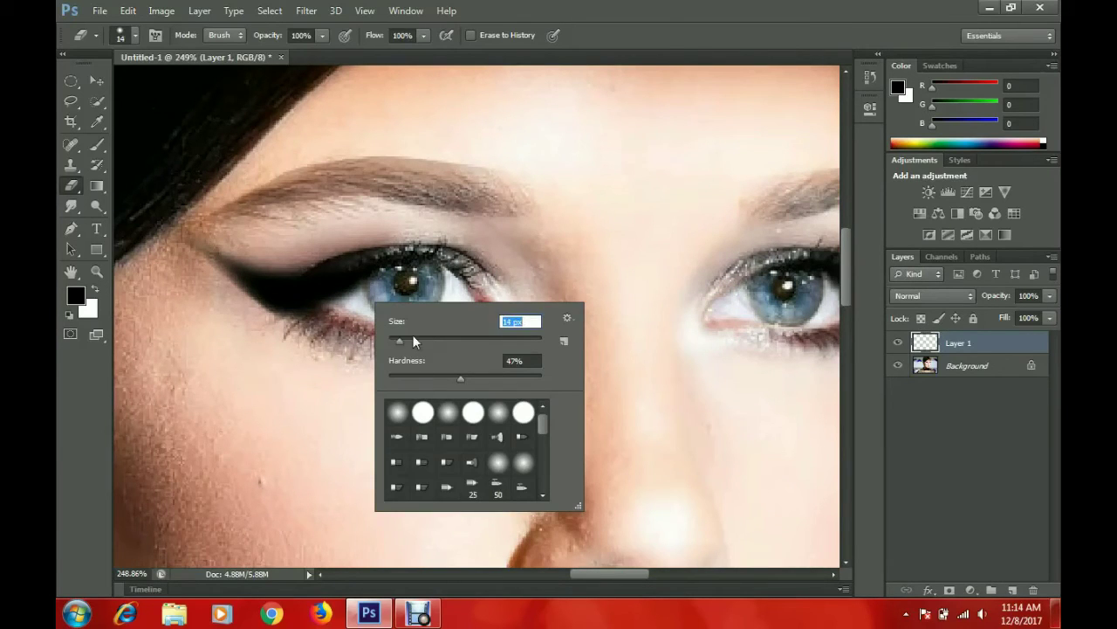
{"action": "left_click_drag", "start_coordinate": [414, 342], "coordinate": [419, 342]}
{"action": "key", "text": "Return"}
{"action": "scroll", "coordinate": [334, 296], "scroll_direction": "down", "scroll_amount": 2}
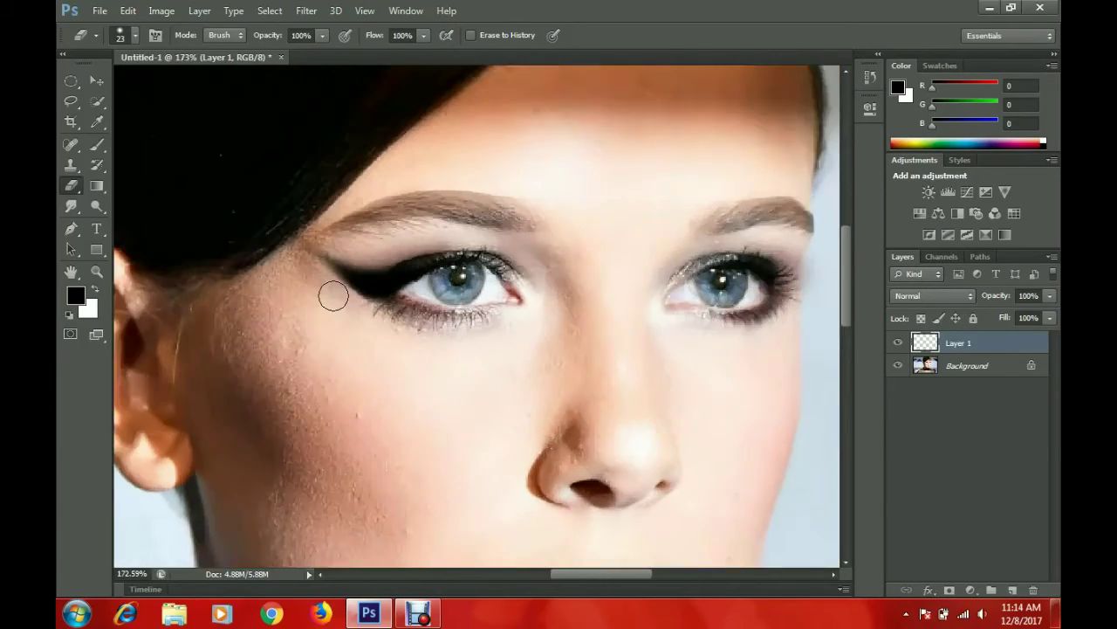
{"action": "scroll", "coordinate": [334, 296], "scroll_direction": "down", "scroll_amount": 1}
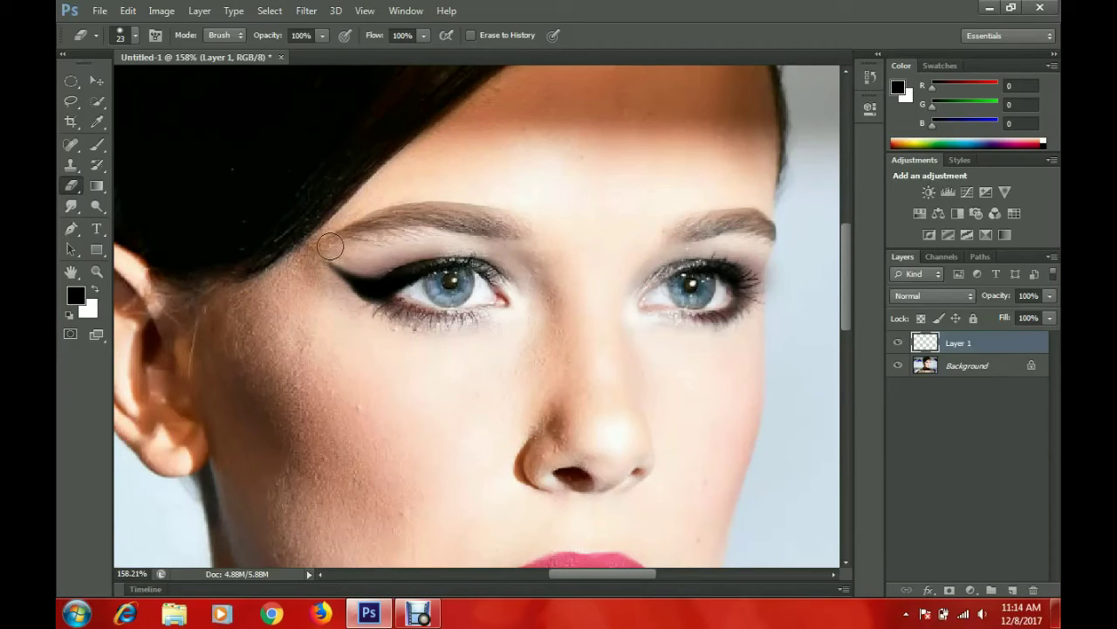
{"action": "key", "text": "r"}
{"action": "scroll", "coordinate": [354, 278], "scroll_direction": "down", "scroll_amount": 2}
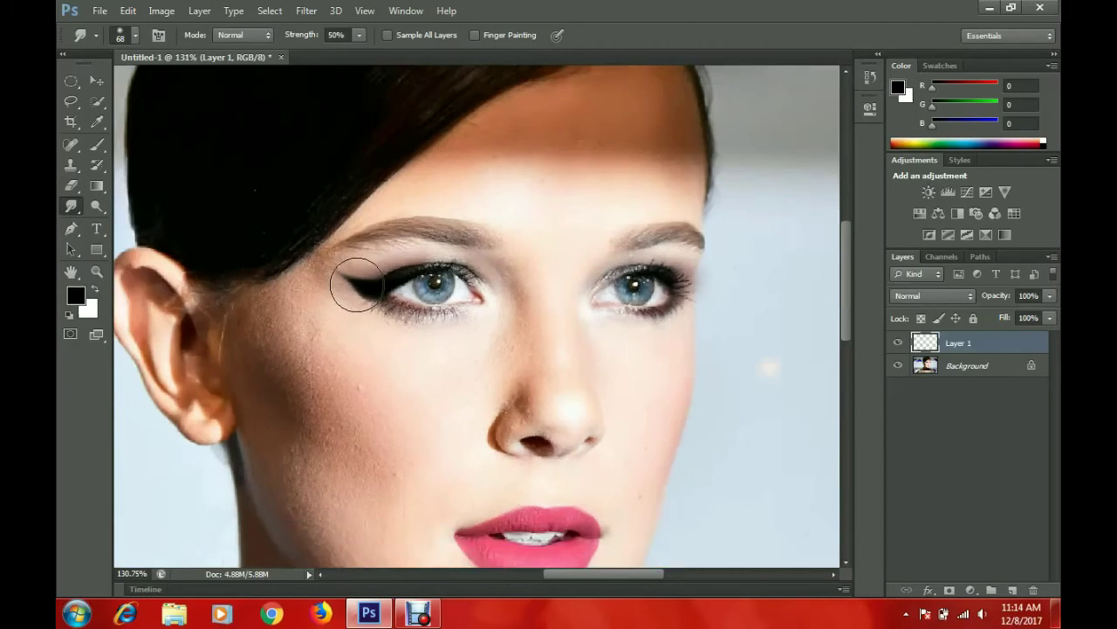
{"action": "scroll", "coordinate": [350, 282], "scroll_direction": "down", "scroll_amount": 1}
{"action": "scroll", "coordinate": [350, 282], "scroll_direction": "up", "scroll_amount": 2}
Duplicate the eyeliner layer, flip the copy horizontally and move it to the right eye
{"action": "scroll", "coordinate": [350, 282], "scroll_direction": "up", "scroll_amount": 1}
{"action": "right_click", "coordinate": [960, 345]}
{"action": "left_click", "coordinate": [756, 196]}
{"action": "key", "text": "Return"}
{"action": "key", "text": "v"}
{"action": "mouse_move", "coordinate": [491, 236]}
{"action": "left_mouse_down"}
{"action": "mouse_move", "coordinate": [335, 329]}
{"action": "mouse_move", "coordinate": [533, 301]}
{"action": "left_mouse_up"}
{"action": "left_click", "coordinate": [128, 11]}
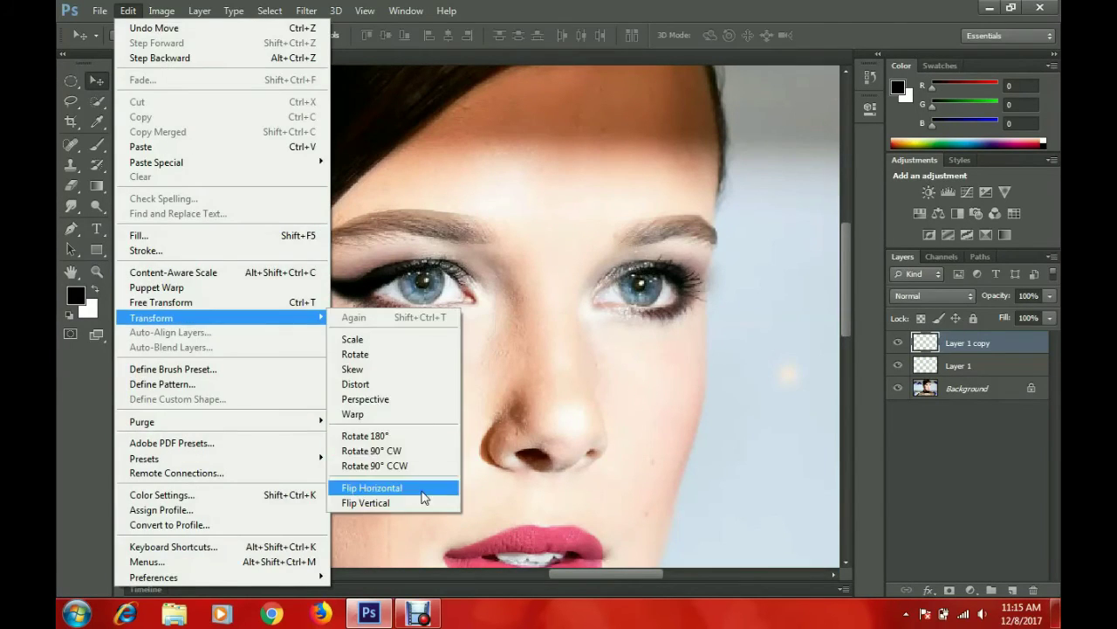
{"action": "left_click", "coordinate": [419, 486]}
{"action": "left_click_drag", "start_coordinate": [308, 364], "coordinate": [611, 297]}
Warp the copied wing to follow the right eye's lash line
{"action": "left_click", "coordinate": [128, 11]}
{"action": "left_click", "coordinate": [161, 302]}
{"action": "left_click", "coordinate": [798, 35]}
{"action": "key", "text": "ctrl+plus"}
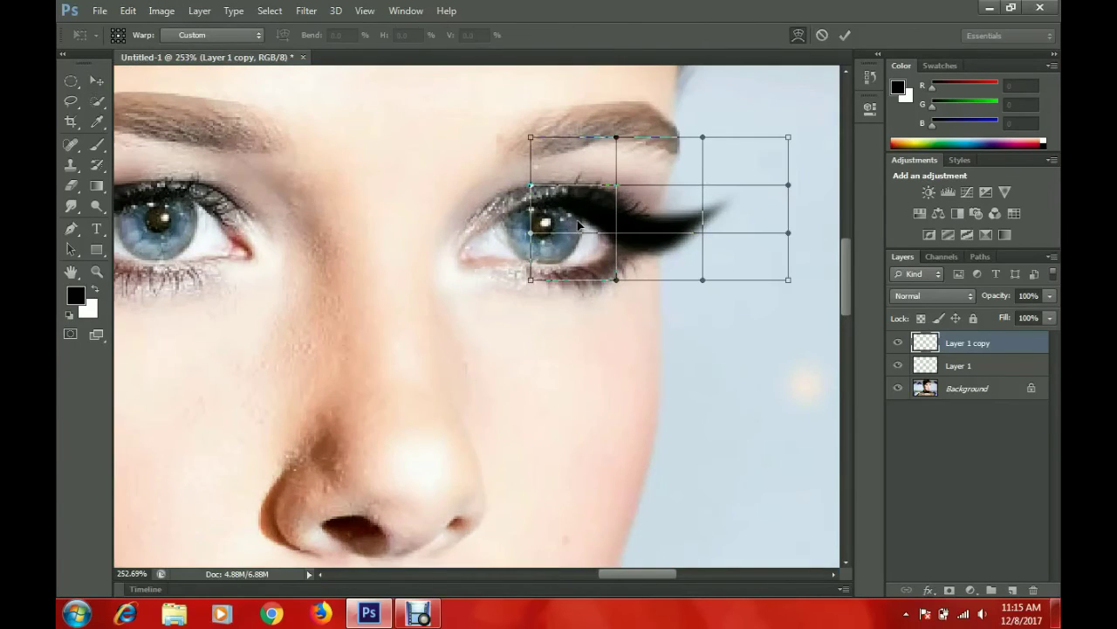
{"action": "left_click_drag", "start_coordinate": [530, 280], "coordinate": [505, 285]}
{"action": "mouse_move", "coordinate": [611, 214]}
{"action": "left_mouse_down"}
{"action": "mouse_move", "coordinate": [635, 220]}
{"action": "mouse_move", "coordinate": [623, 225]}
{"action": "left_mouse_up"}
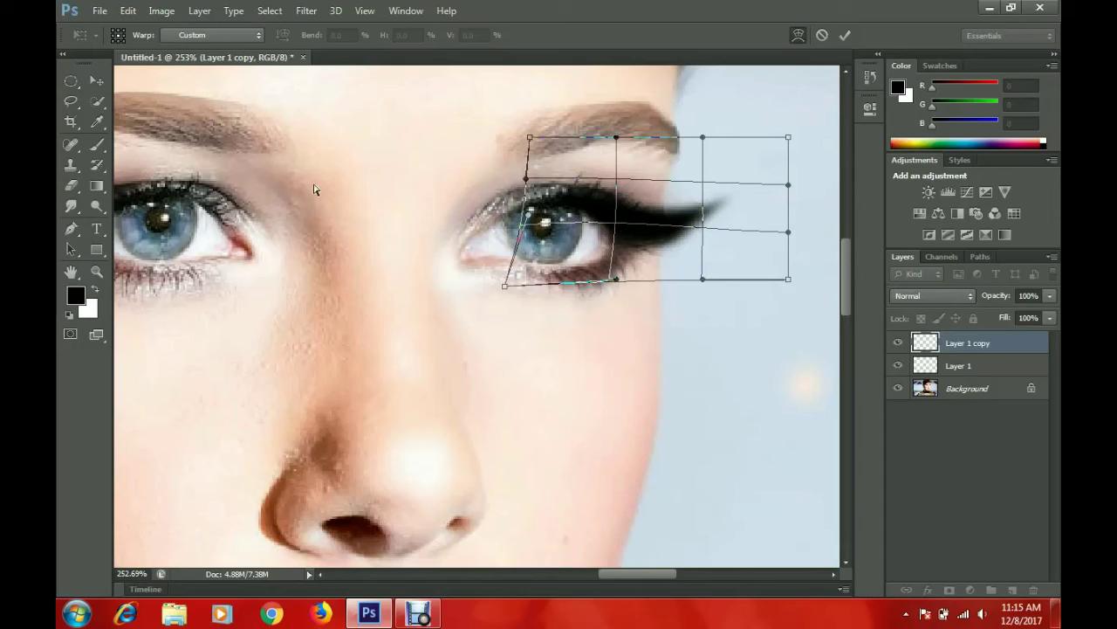
{"action": "left_click", "coordinate": [845, 35]}
Erase the overlong tail of the right eyeliner wing
{"action": "left_click", "coordinate": [71, 185]}
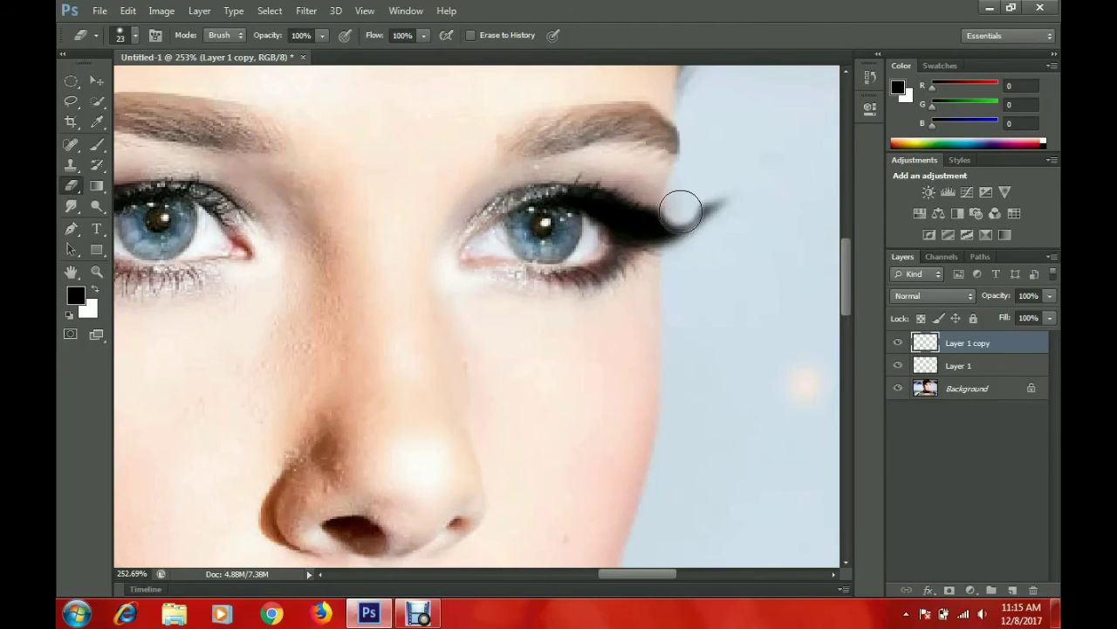
{"action": "left_click_drag", "start_coordinate": [680, 210], "coordinate": [707, 208]}
{"action": "scroll", "coordinate": [680, 210], "scroll_direction": "down", "scroll_amount": 5}
{"action": "scroll", "coordinate": [629, 231], "scroll_direction": "up", "scroll_amount": 5}
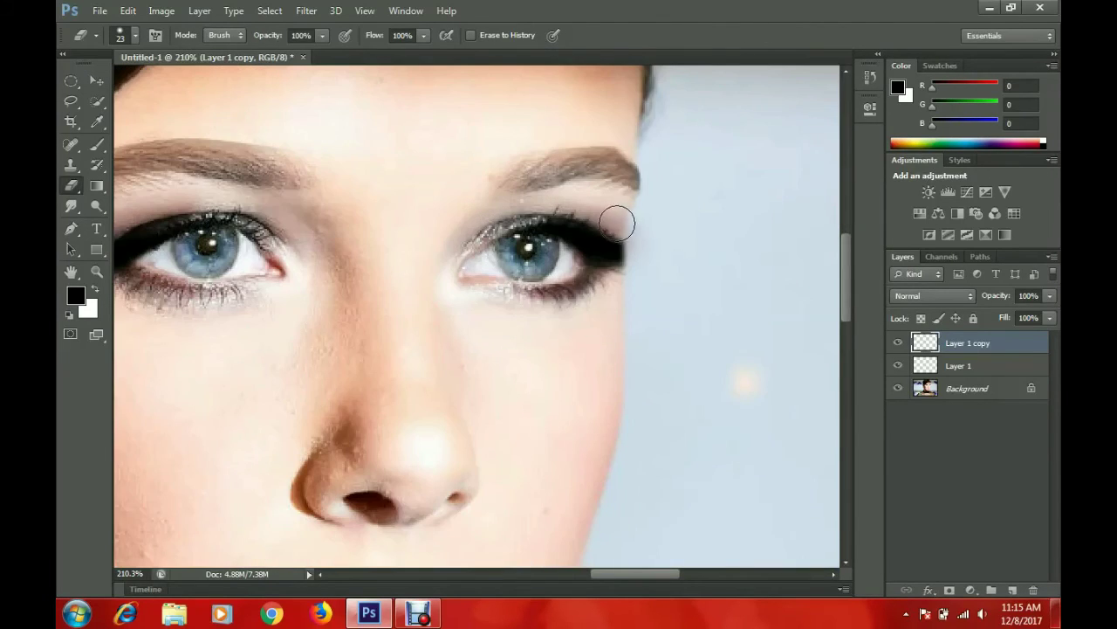
{"action": "scroll", "coordinate": [617, 326], "scroll_direction": "down", "scroll_amount": 5}
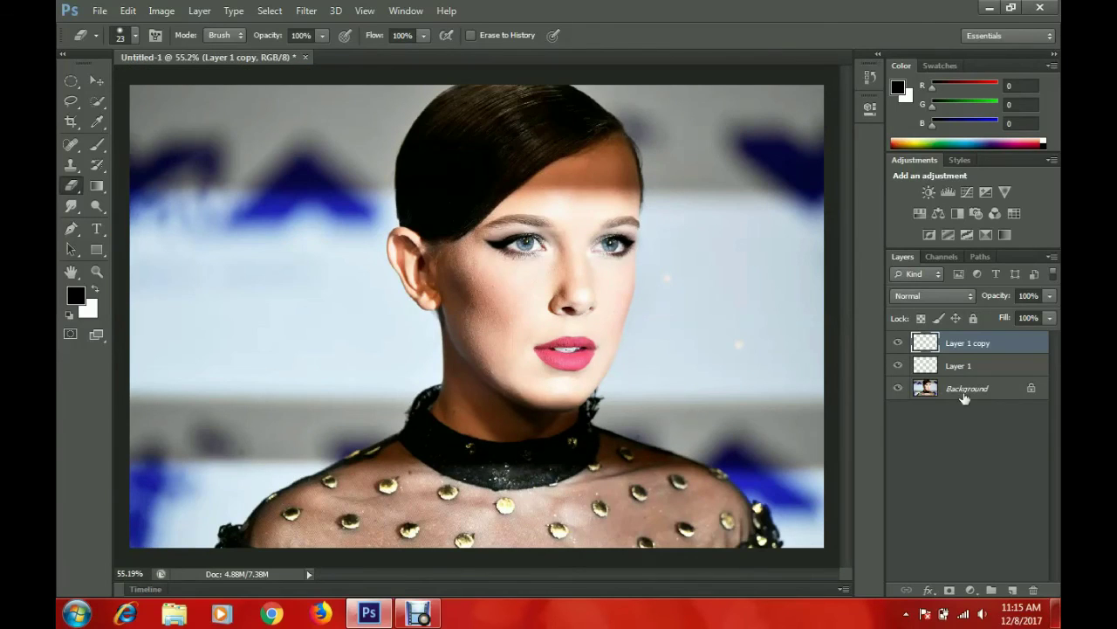
Flatten the image, add a new layer, and paint a white stroke on the left cheek
{"action": "right_click", "coordinate": [964, 397]}
{"action": "left_click", "coordinate": [951, 527]}
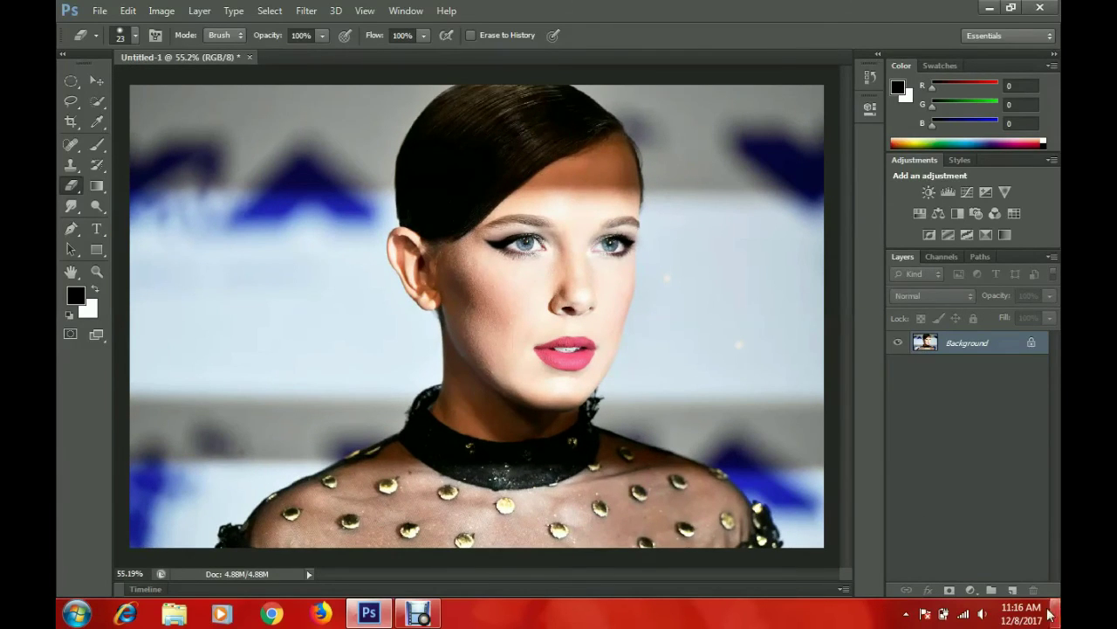
{"action": "left_click", "coordinate": [1013, 590]}
{"action": "left_click", "coordinate": [97, 144]}
{"action": "left_click", "coordinate": [95, 289]}
{"action": "right_click", "coordinate": [516, 294]}
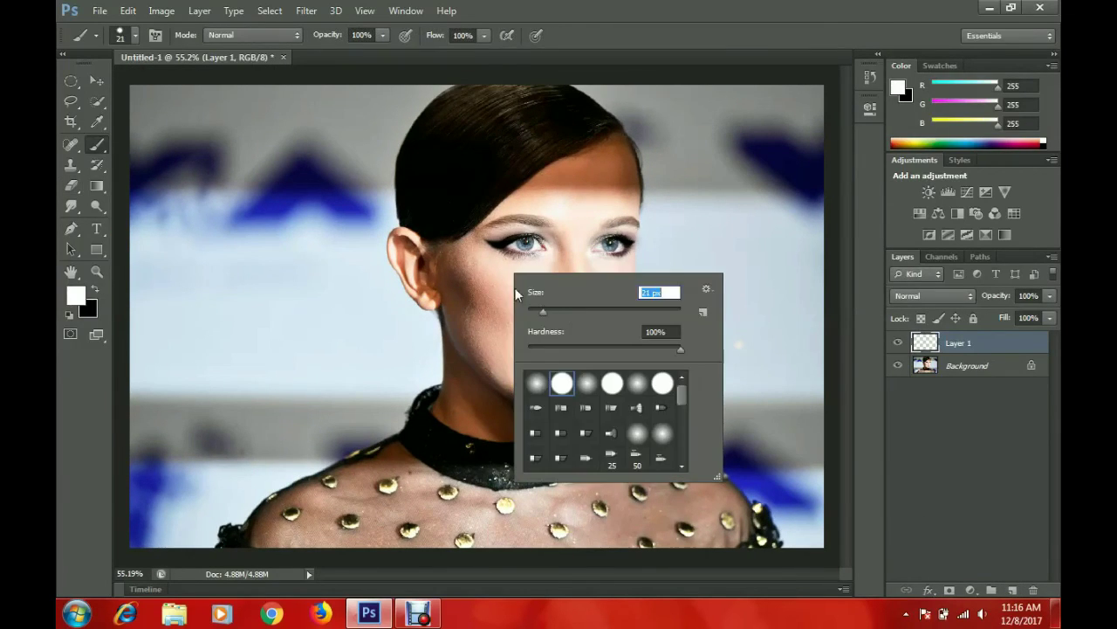
{"action": "left_click_drag", "start_coordinate": [465, 260], "coordinate": [506, 281]}
Set the highlight layer's blend mode to Overlay and bring up Gaussian Blur
{"action": "left_click", "coordinate": [934, 295]}
{"action": "left_click", "coordinate": [936, 192]}
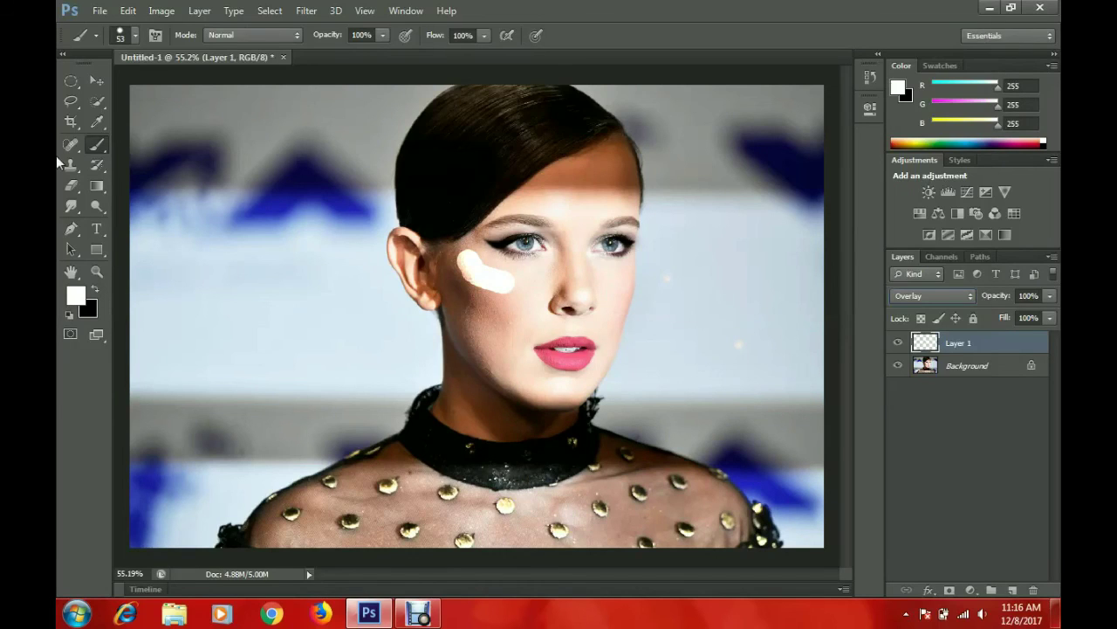
{"action": "left_click", "coordinate": [307, 11]}
{"action": "mouse_move", "coordinate": [336, 106]}
{"action": "left_click", "coordinate": [458, 208]}
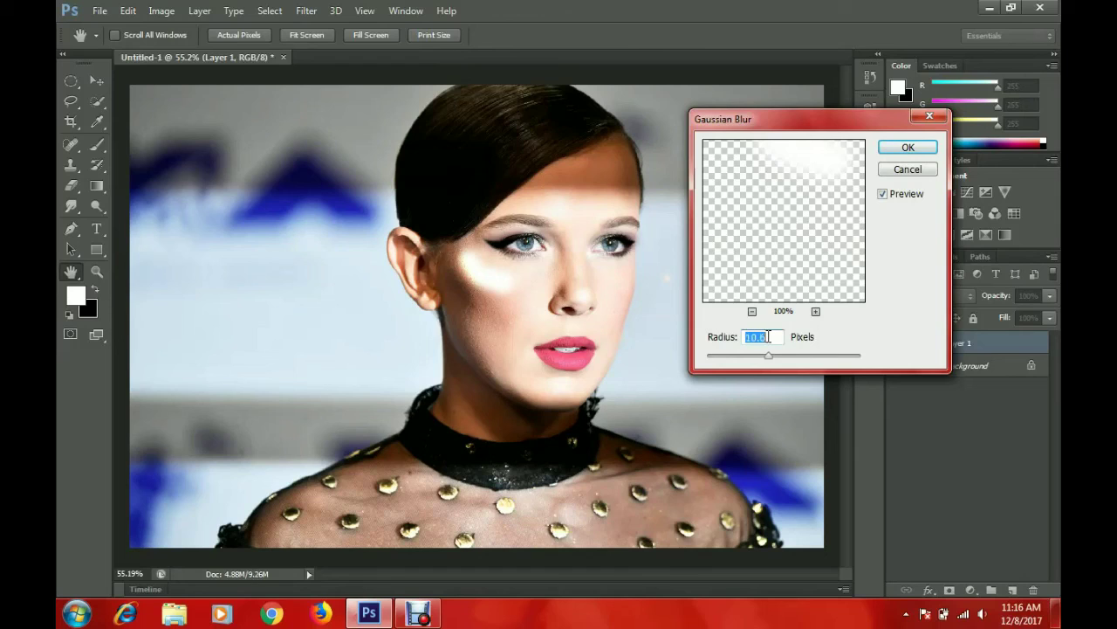
Apply a Gaussian Blur of about 21 px, then set the Eraser to 45% opacity and 110 px size
{"action": "left_click_drag", "start_coordinate": [776, 361], "coordinate": [781, 360]}
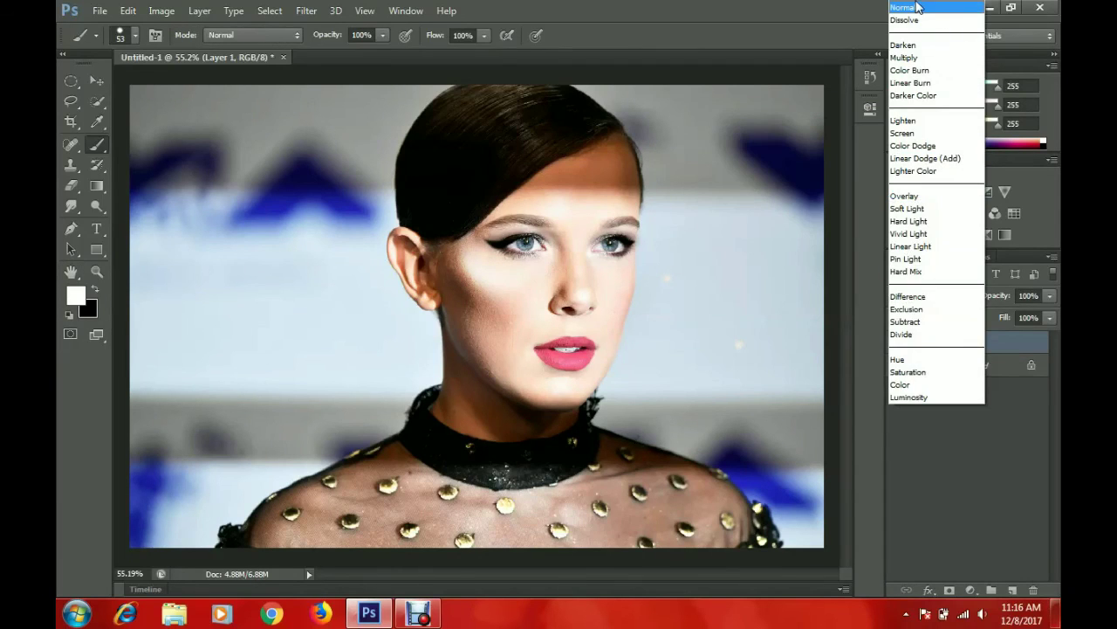
{"action": "left_click", "coordinate": [931, 10]}
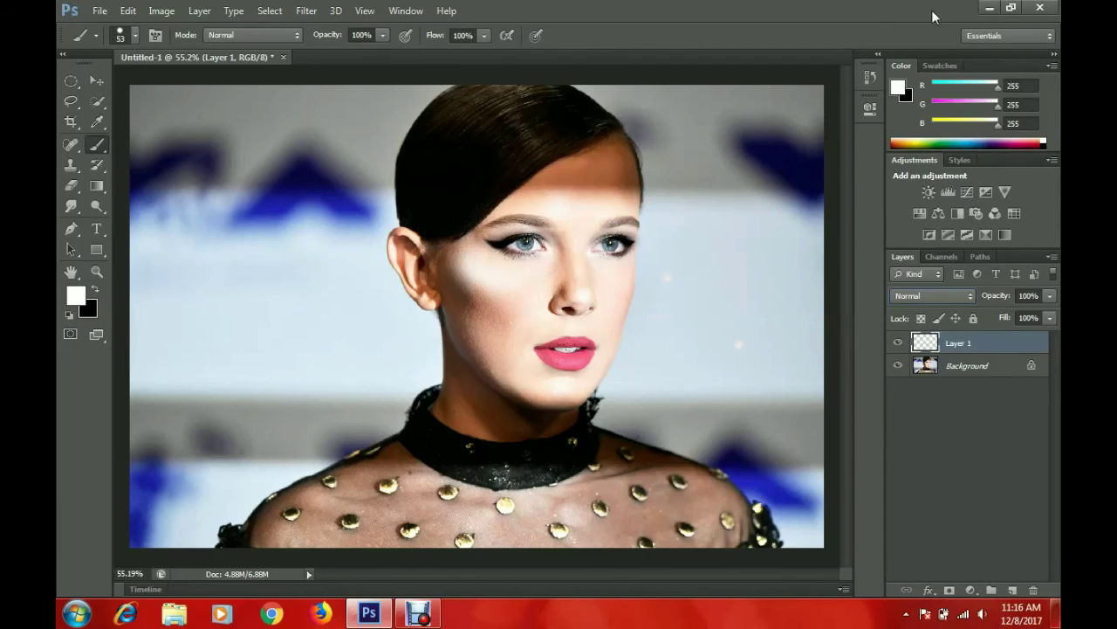
{"action": "left_click", "coordinate": [70, 186]}
{"action": "left_click", "coordinate": [322, 35]}
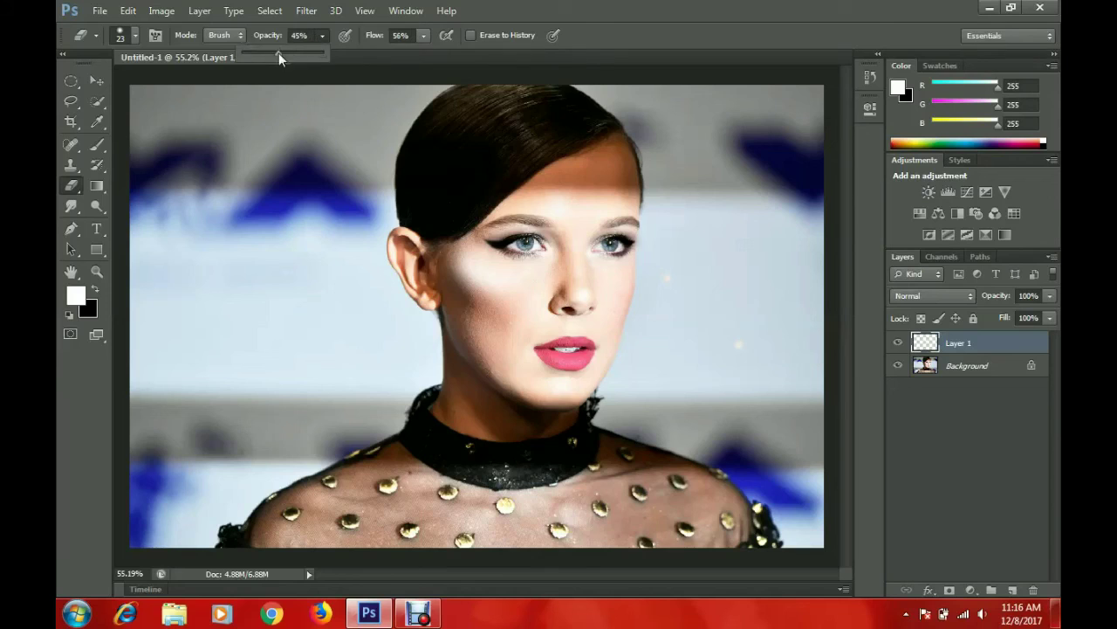
{"action": "right_click", "coordinate": [349, 137]}
{"action": "key", "text": "Escape"}
{"action": "right_click", "coordinate": [421, 183]}
{"action": "type", "text": "110"}
{"action": "key", "text": "Return"}
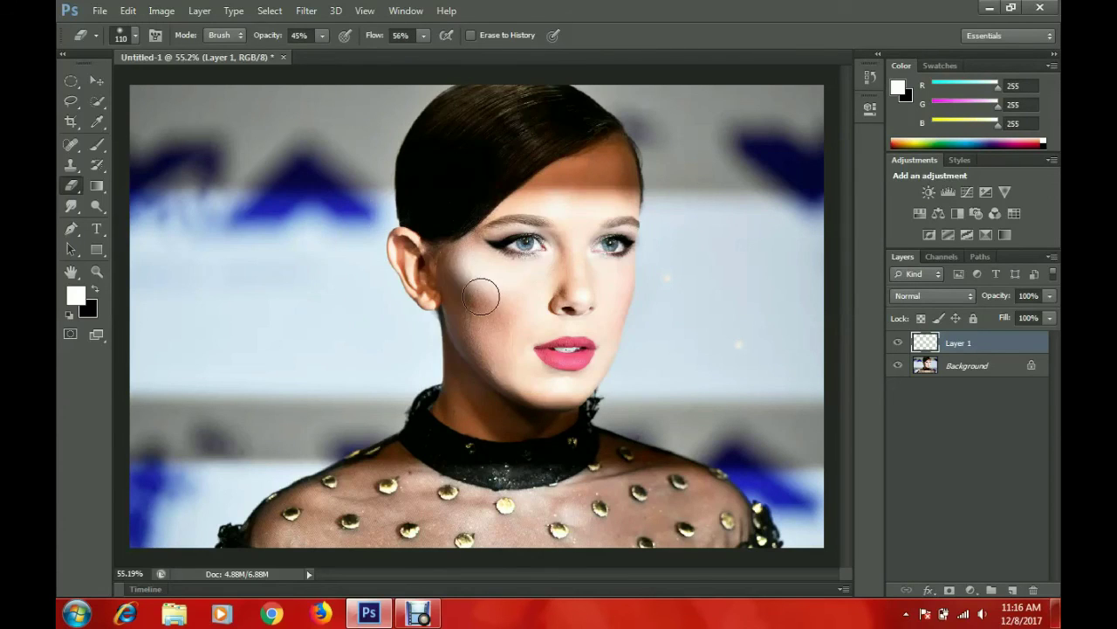